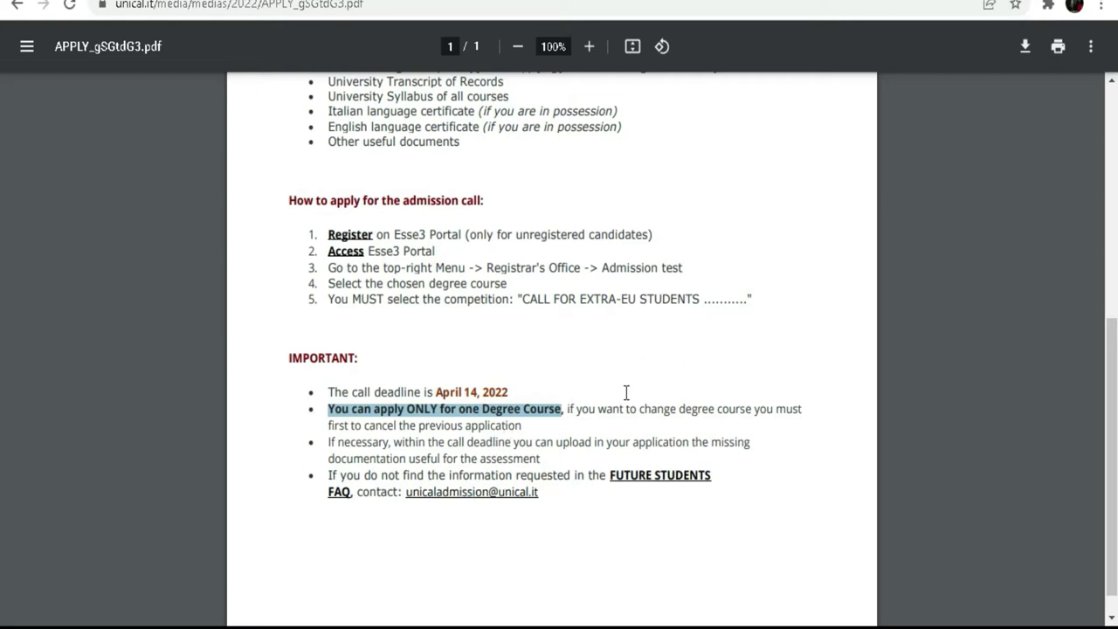
# - Highlight the guide's rule on changing degree course, follow the Esse3 link, then return to UnicalAdmission
pyautogui.click(569, 407)
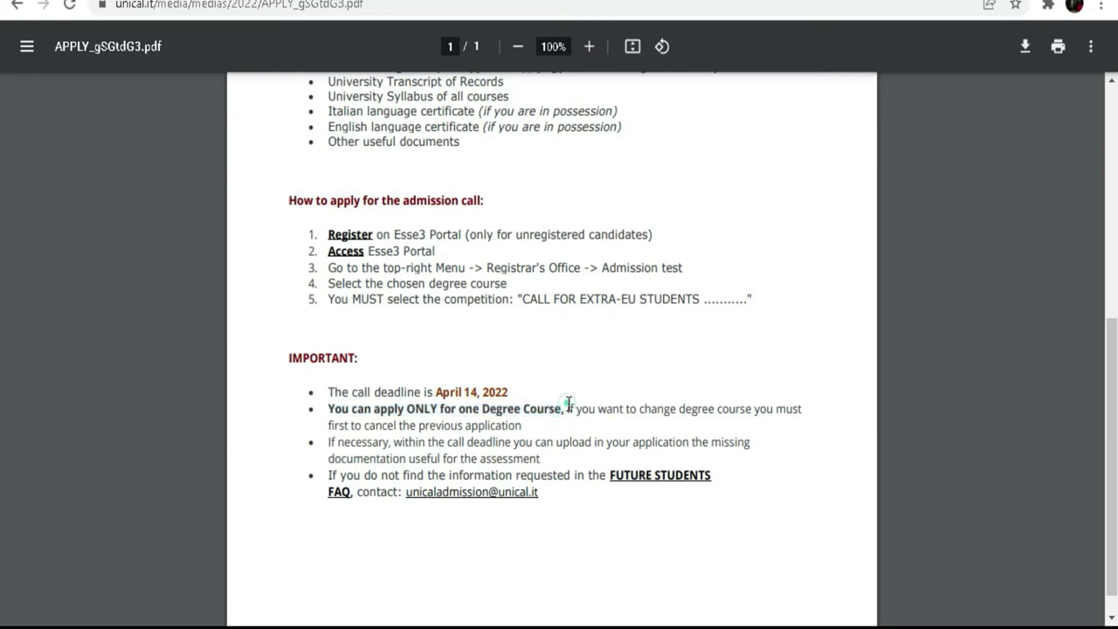
pyautogui.moveTo(568, 409); pyautogui.dragTo(525, 426)
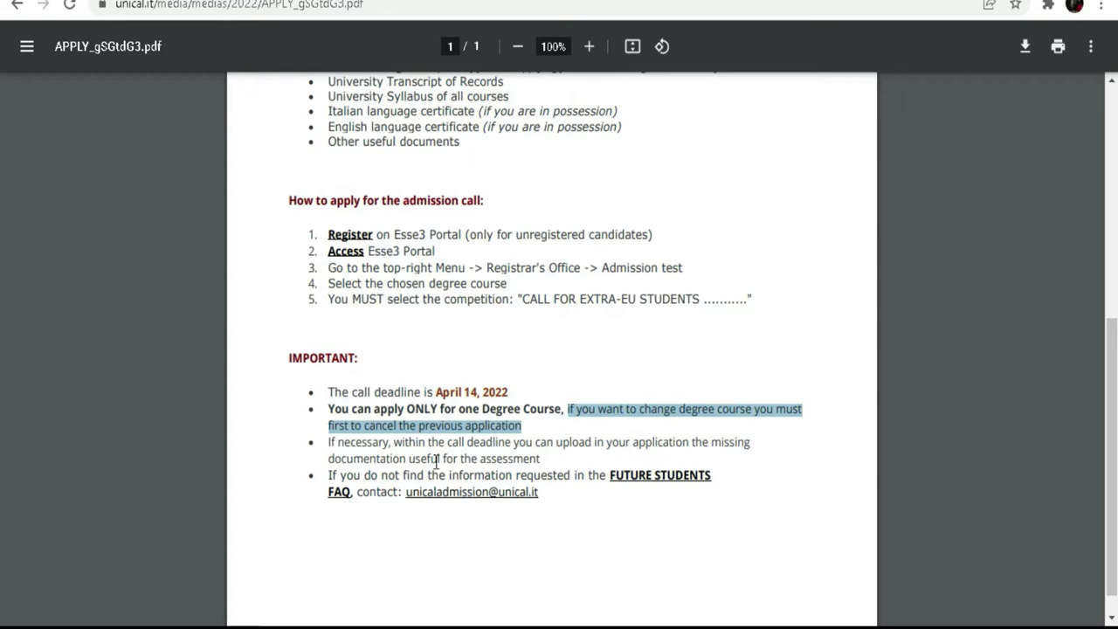
pyautogui.scroll(2, 435, 462)
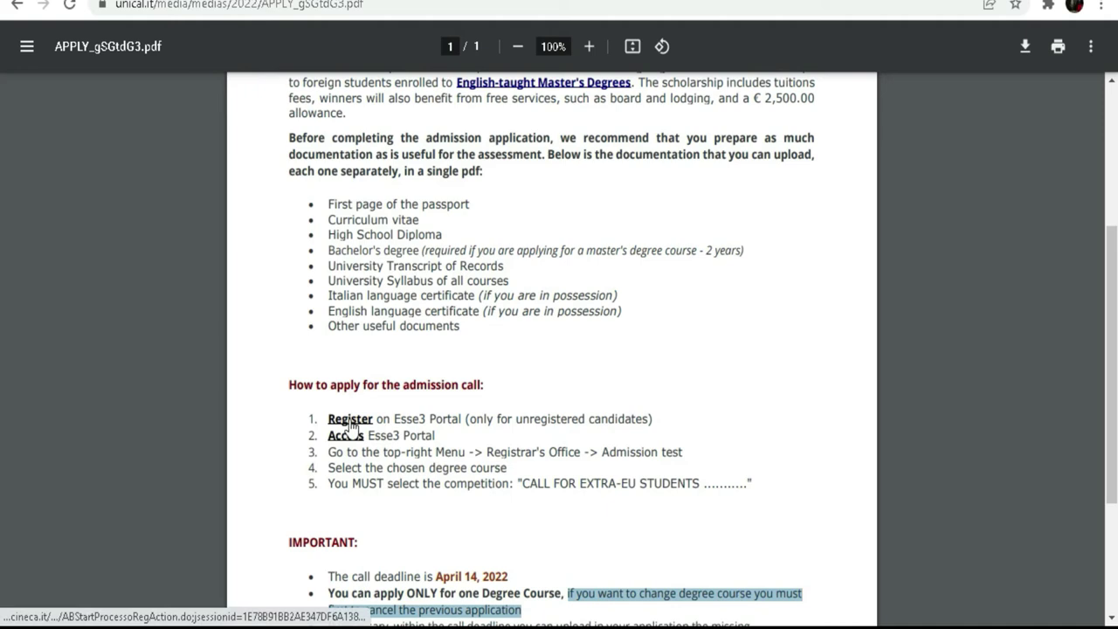
pyautogui.click(350, 420)
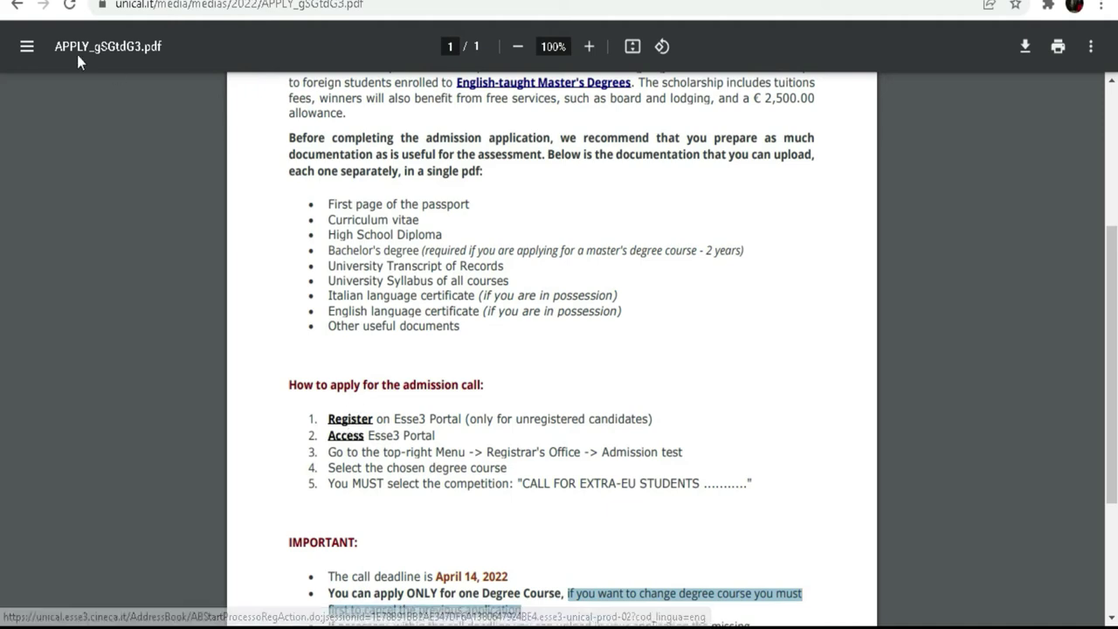
pyautogui.hotkey('alt', 'Left')
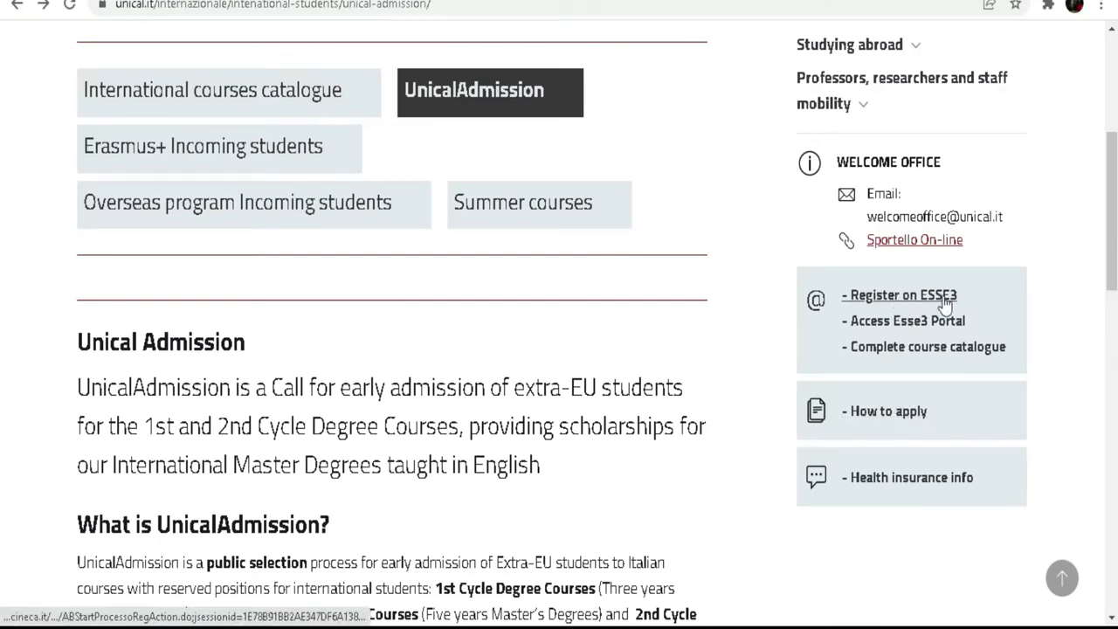
# - Open 'Register on ESSE3', dismiss the Google Translate offer and start Web Registration
pyautogui.click(903, 301)
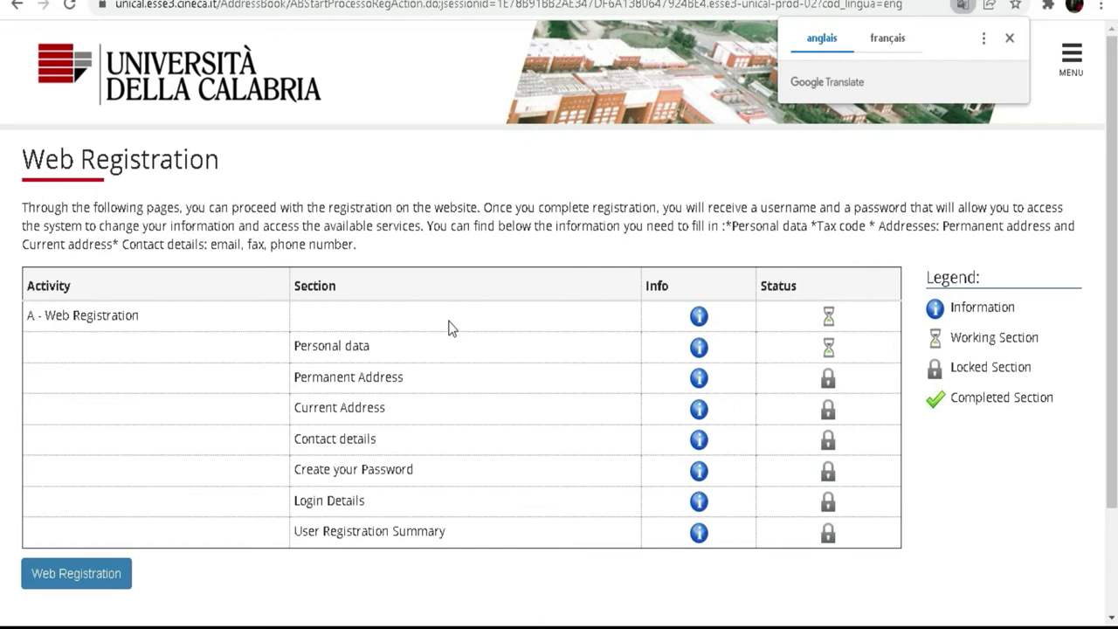
pyautogui.scroll(-3, 451, 329)
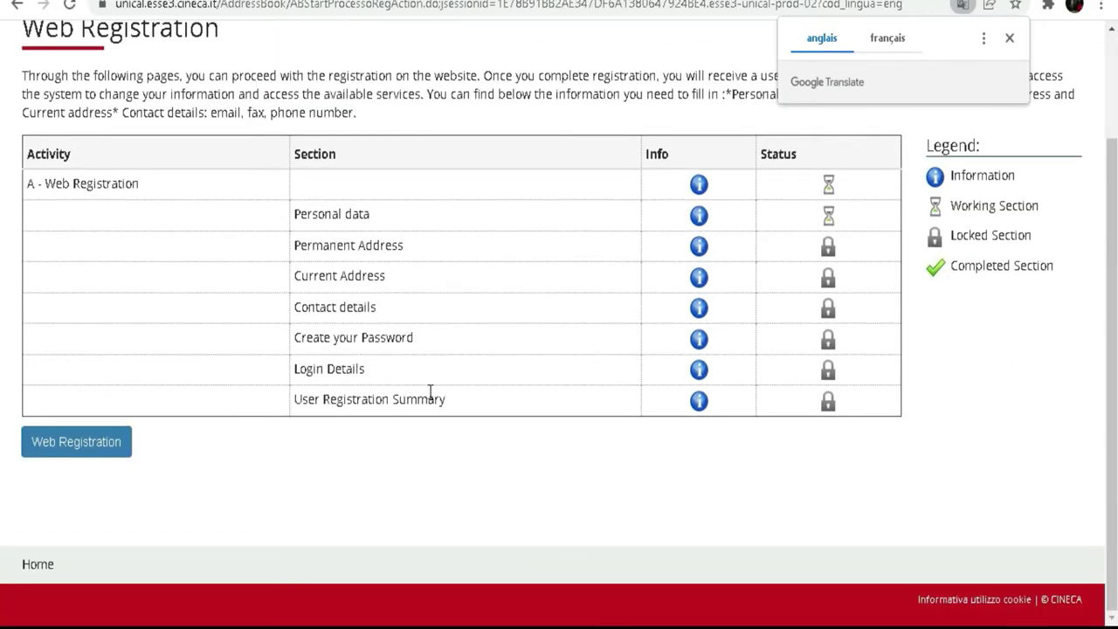
pyautogui.scroll(2, 465, 443)
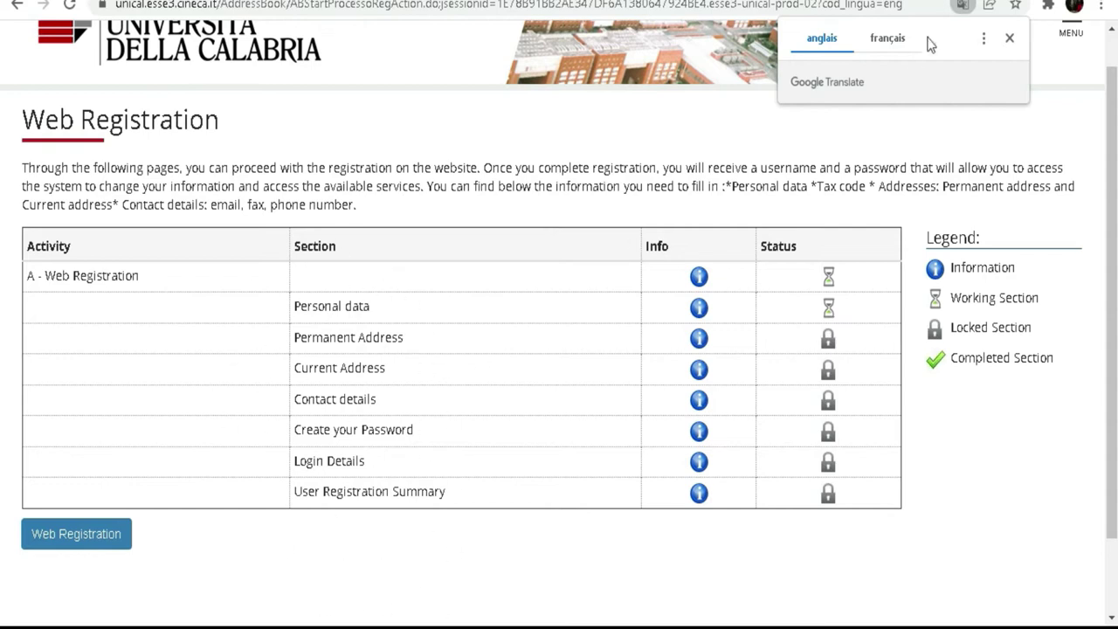
pyautogui.click(1010, 40)
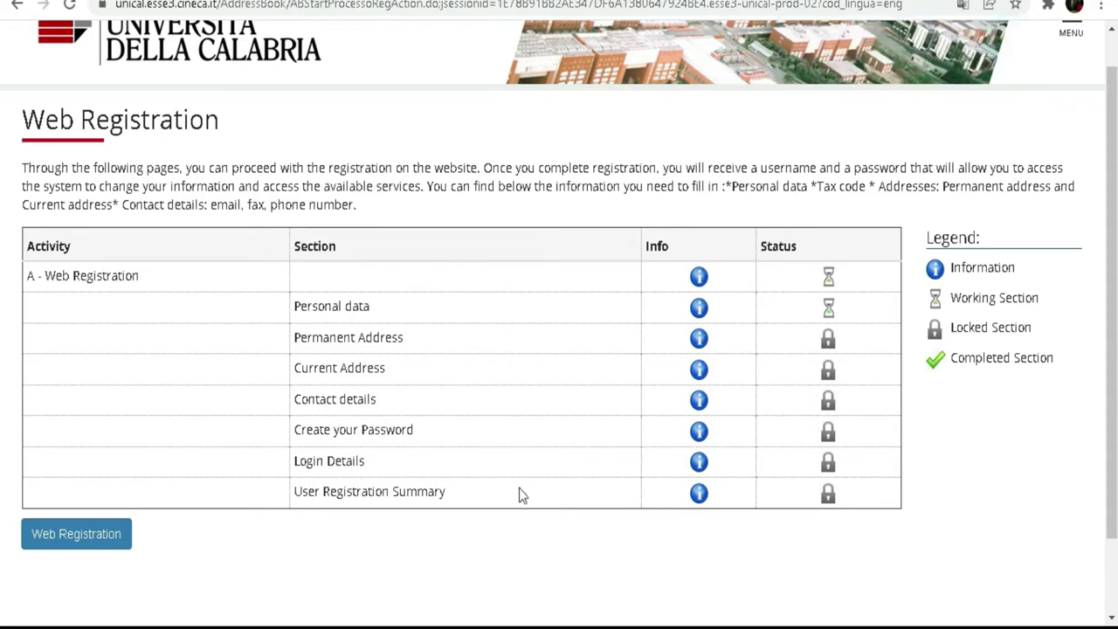
pyautogui.click(78, 544)
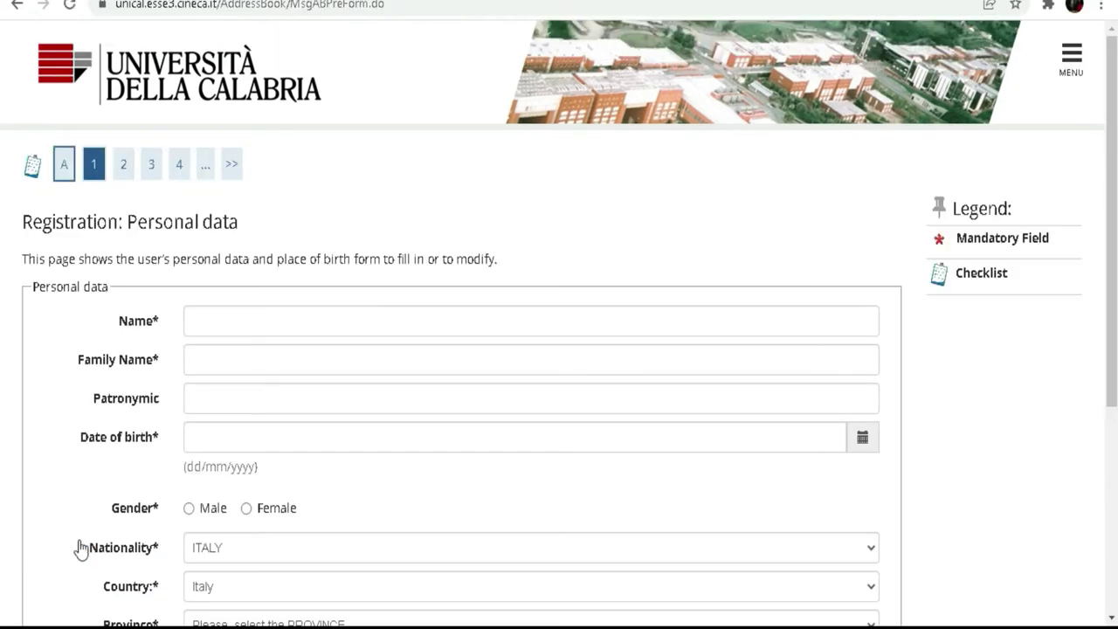
# - Enter the first name in the Name field using the on-screen keyboard
pyautogui.scroll(-3, 405, 90)
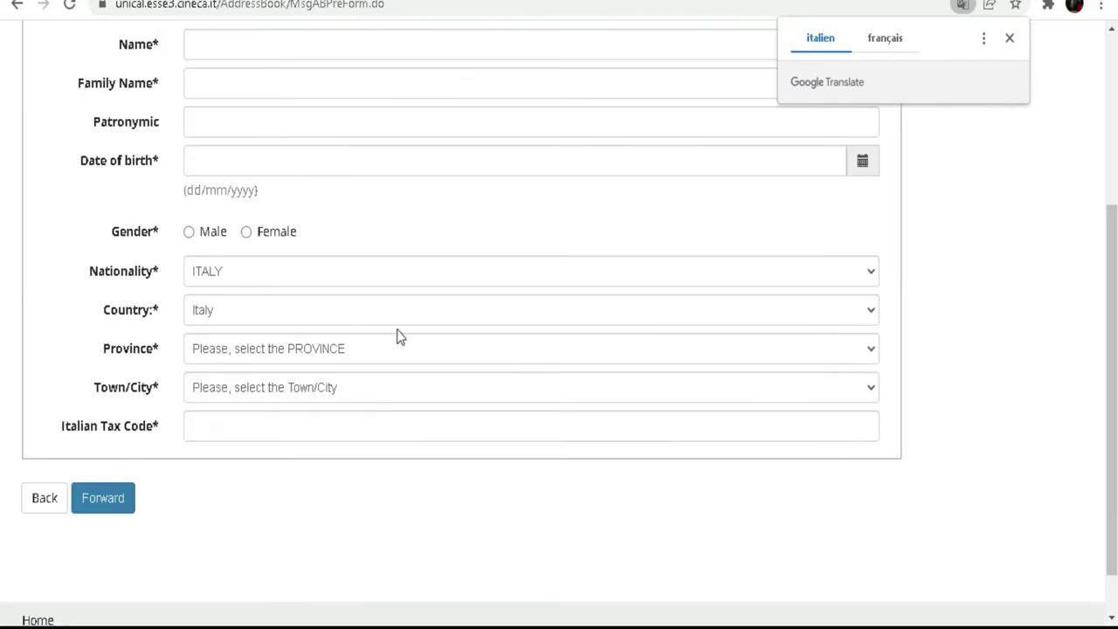
pyautogui.scroll(1, 398, 336)
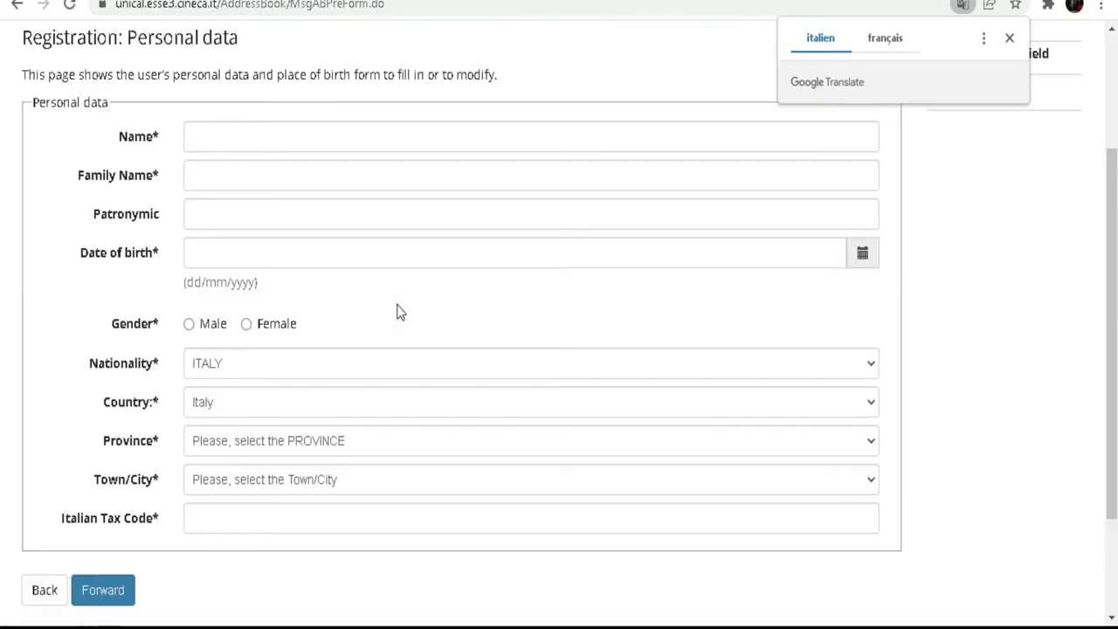
pyautogui.click(296, 136)
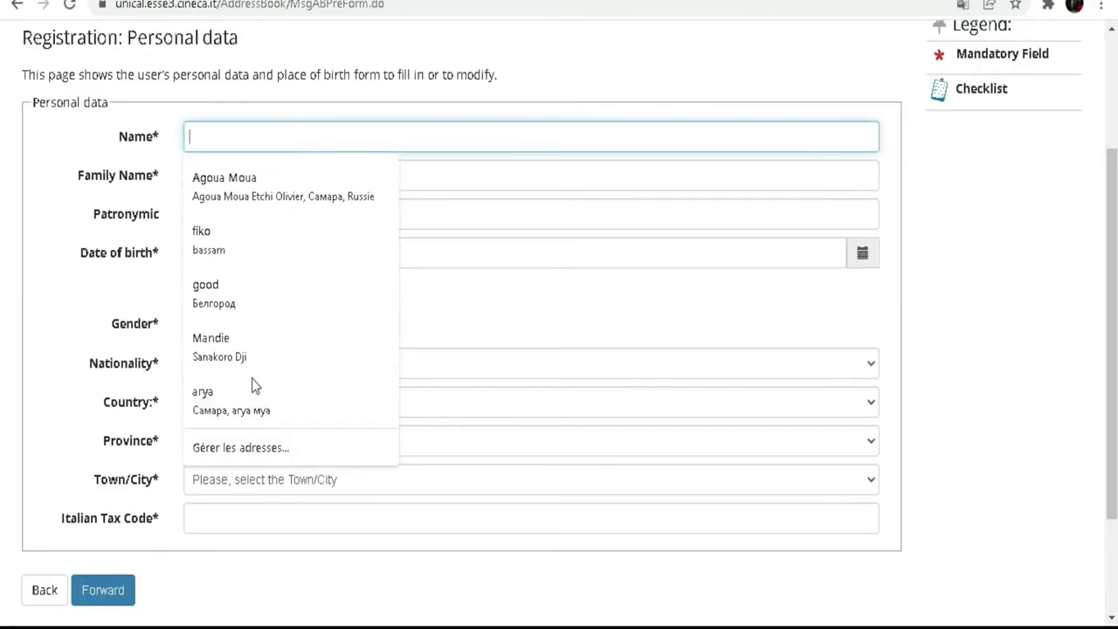
pyautogui.press('ctrl+super+o')
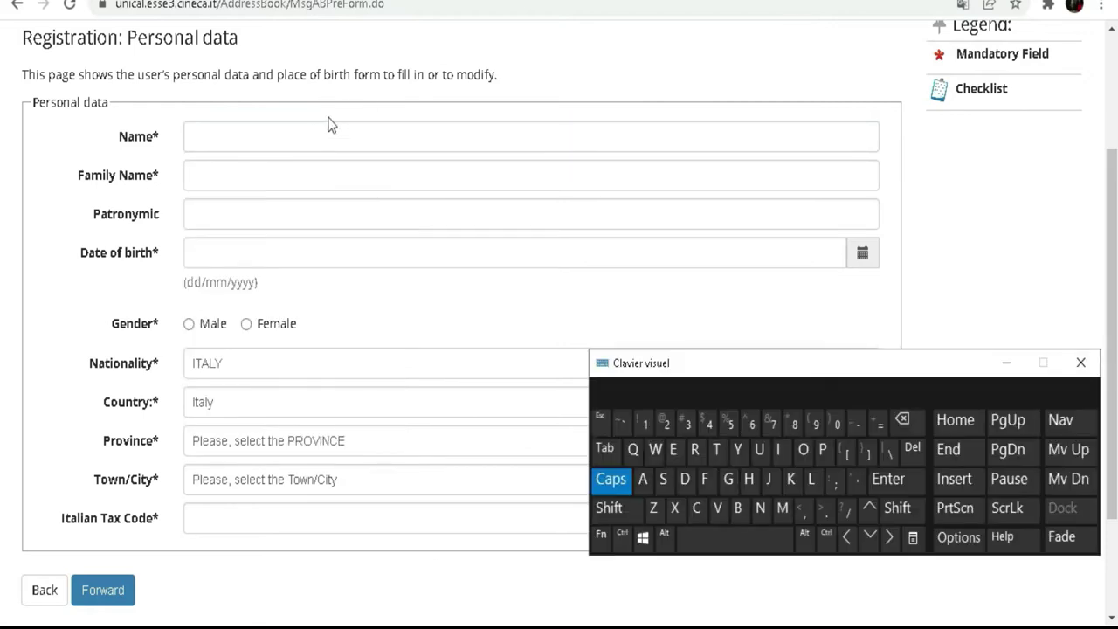
pyautogui.click(316, 135)
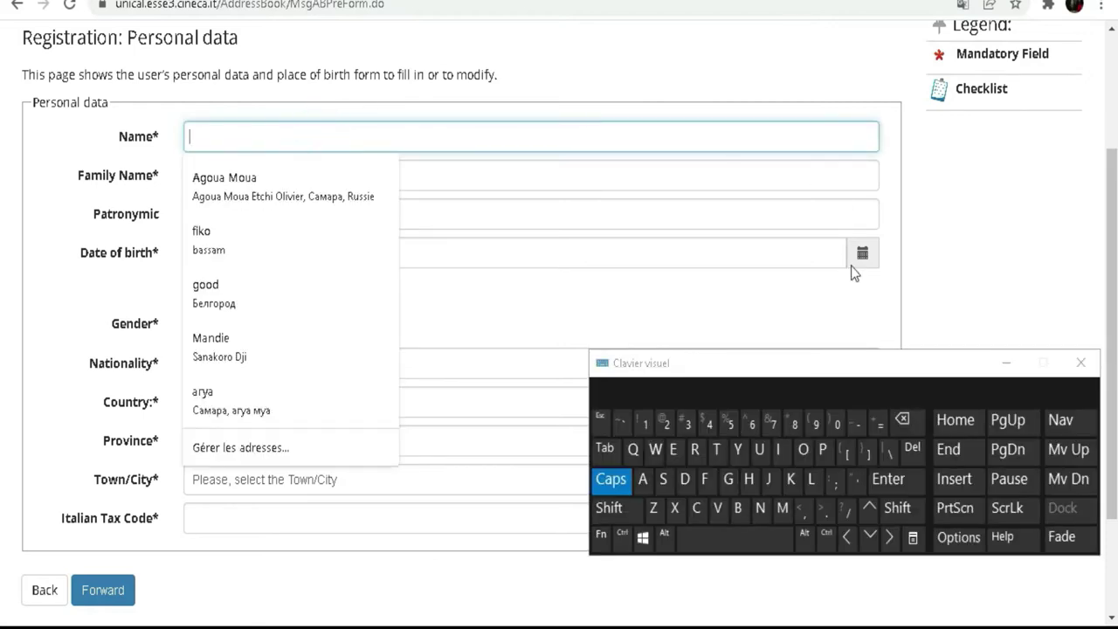
pyautogui.click(812, 478)
pyautogui.click(778, 450)
pyautogui.click(790, 478)
pyautogui.click(802, 449)
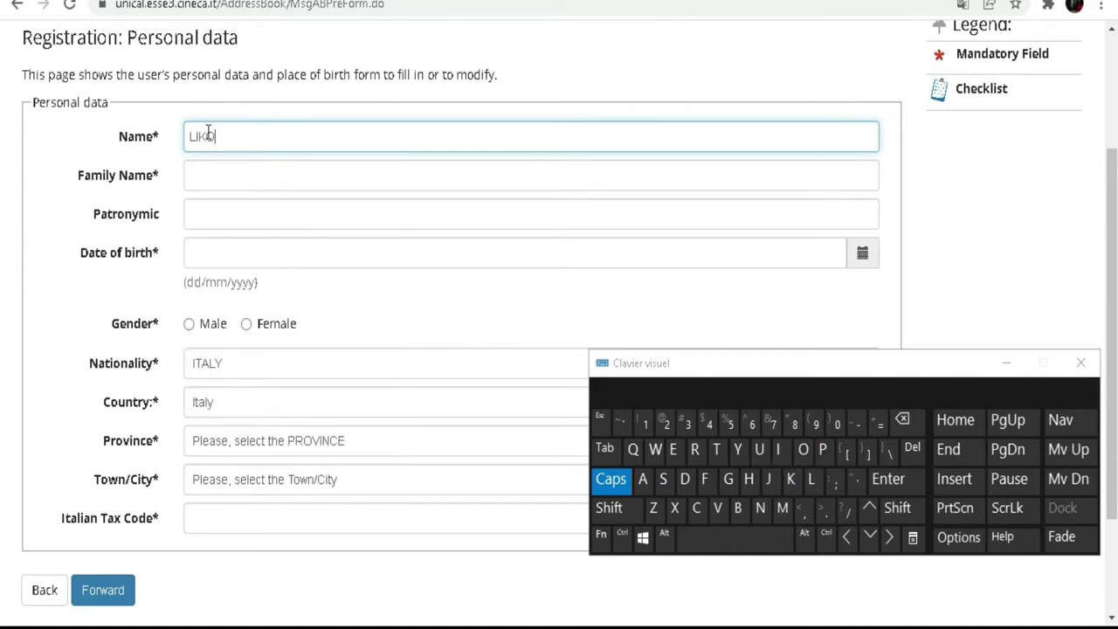
# - Enter the family name, then bring up the date-of-birth picker's year list
pyautogui.click(245, 176)
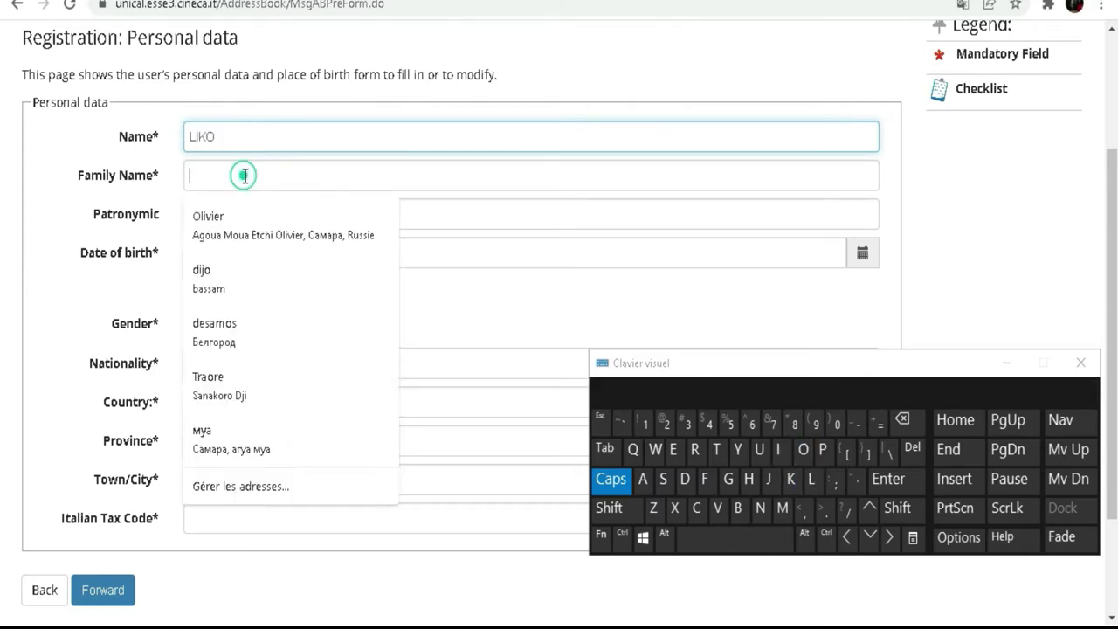
pyautogui.click(740, 450)
pyautogui.click(803, 449)
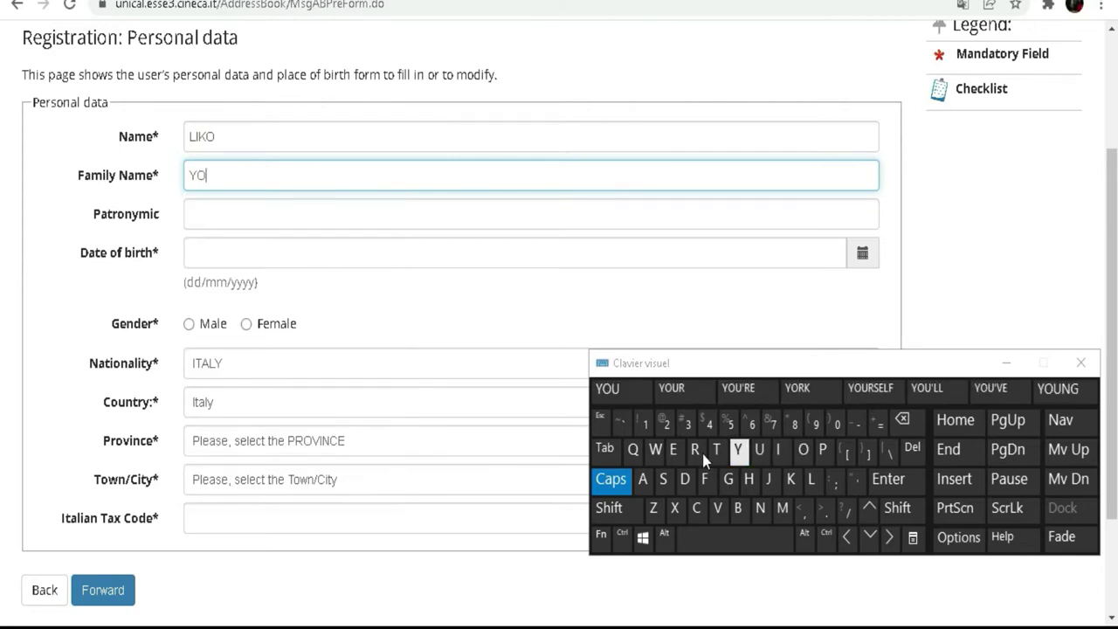
pyautogui.click(642, 478)
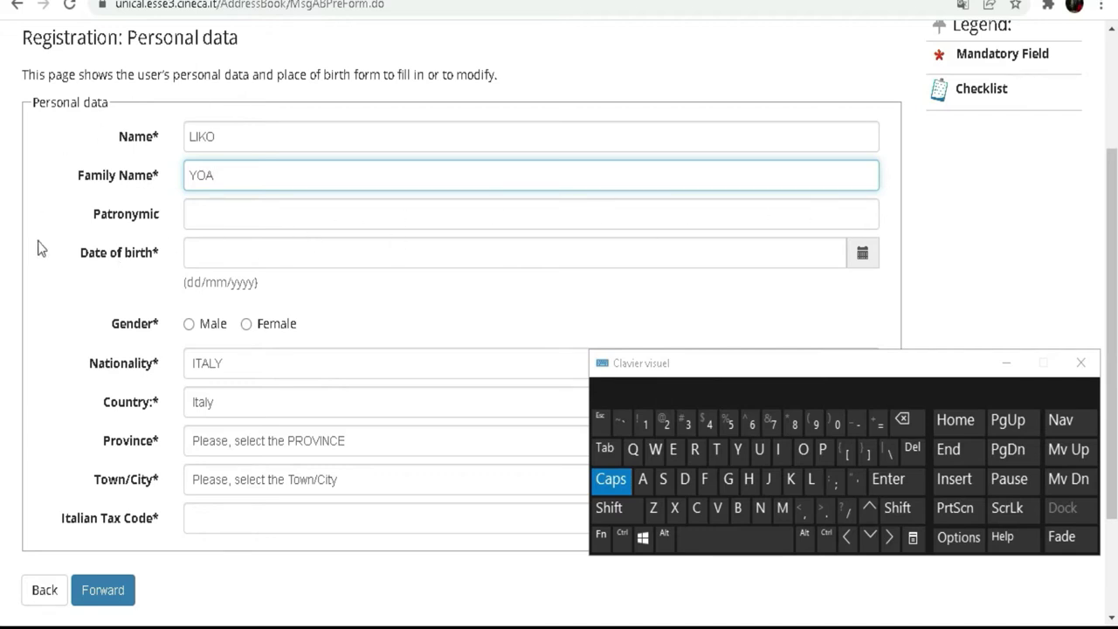
pyautogui.click(112, 105)
pyautogui.moveTo(111, 105); pyautogui.dragTo(35, 99)
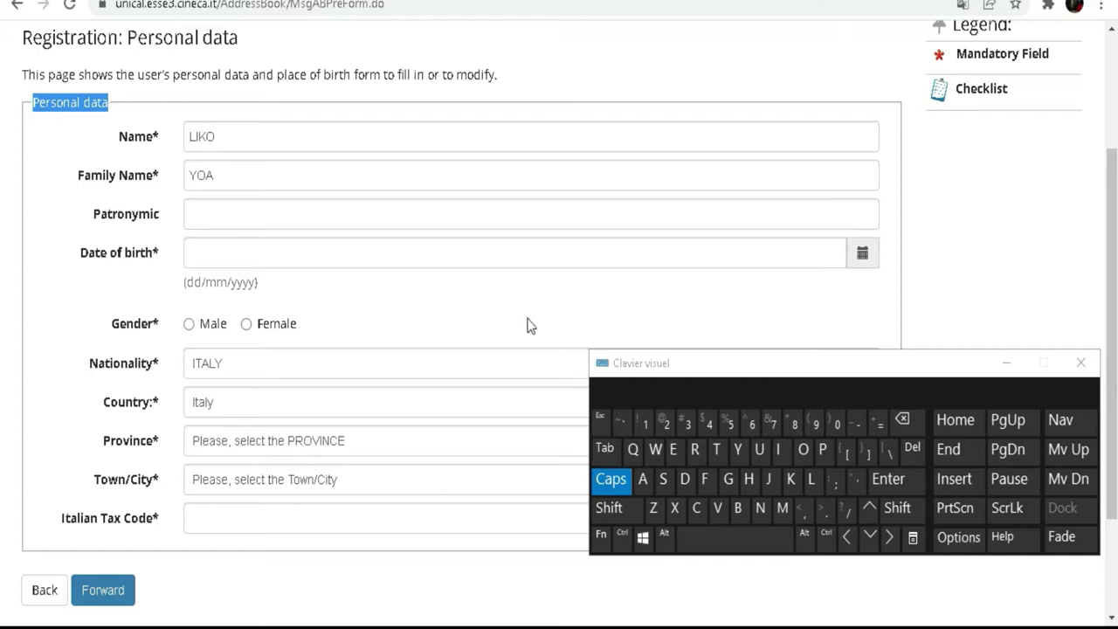
pyautogui.click(222, 253)
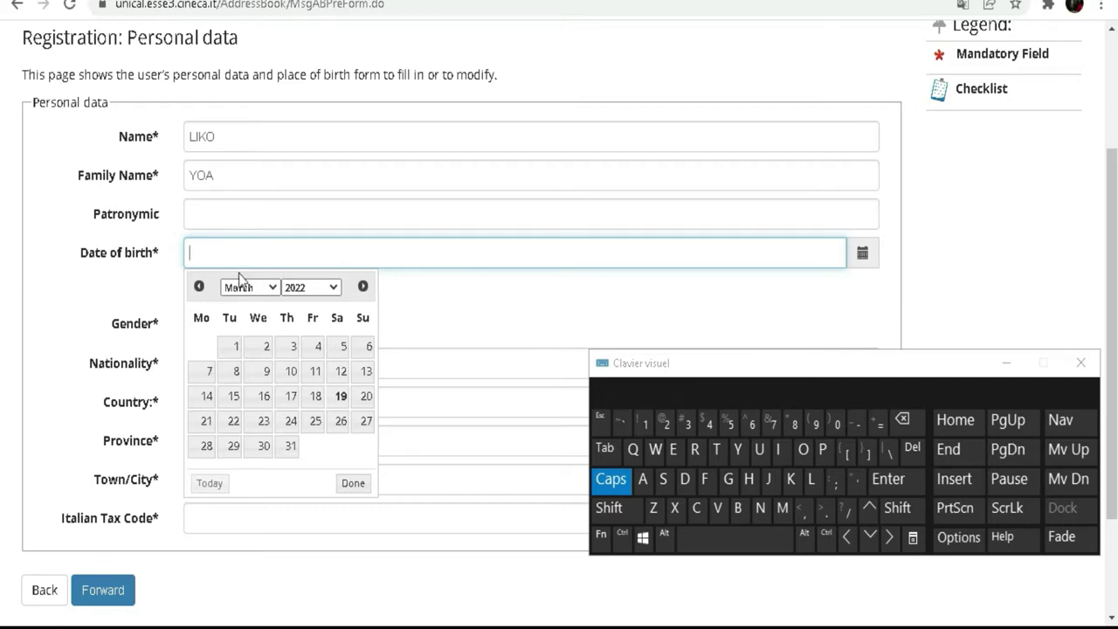
pyautogui.click(333, 287)
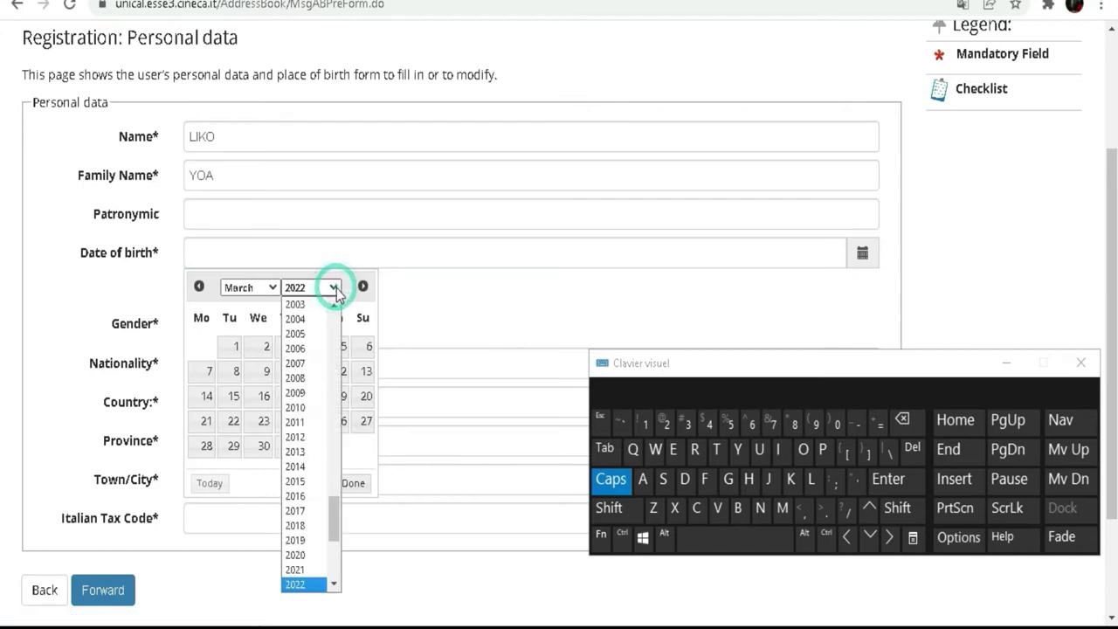
# - Set the date of birth to 01/03/2005 and the gender to Male
pyautogui.click(295, 334)
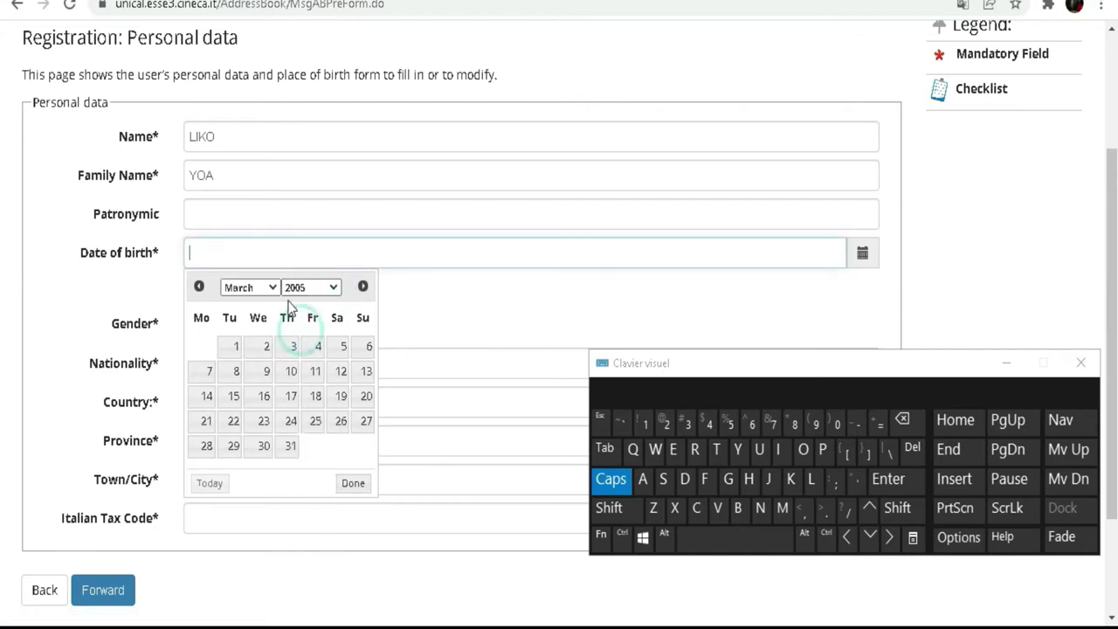
pyautogui.click(235, 345)
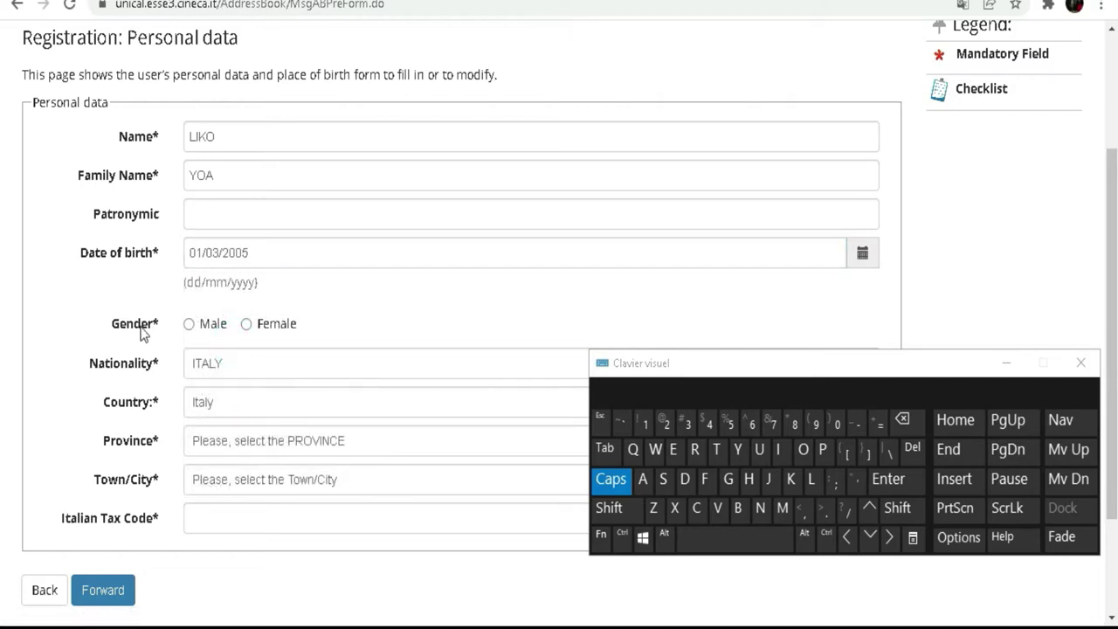
pyautogui.click(246, 325)
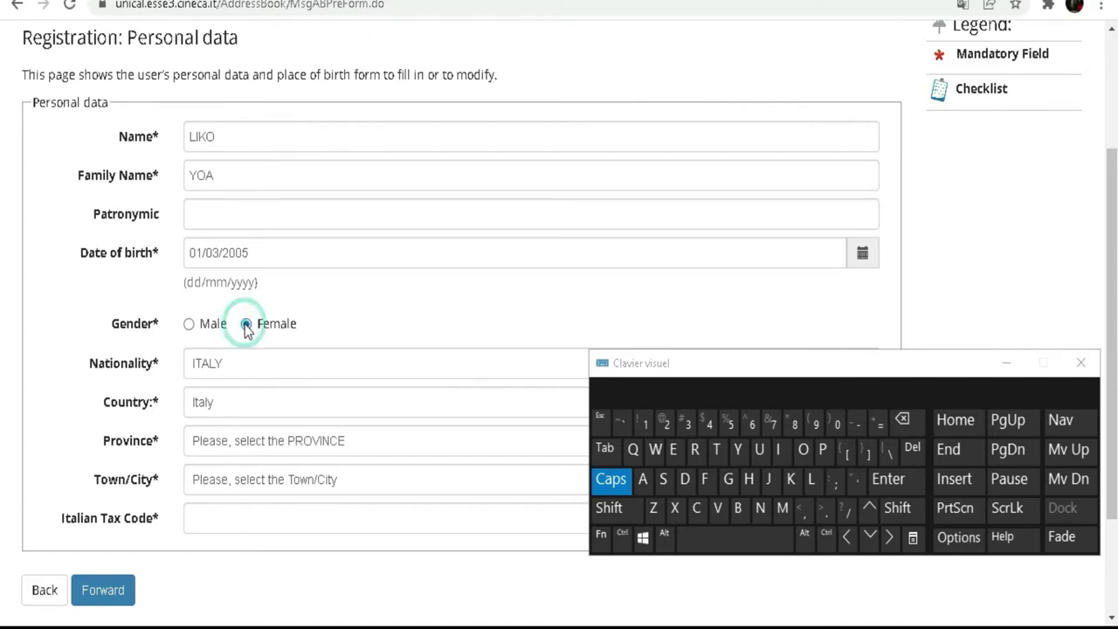
pyautogui.click(191, 325)
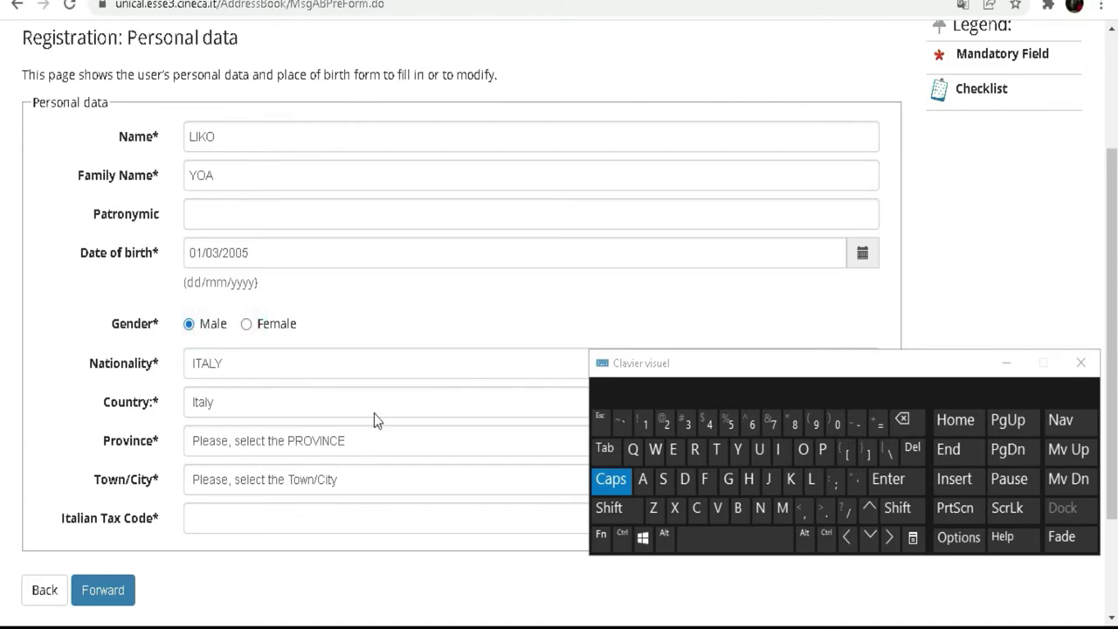
pyautogui.scroll(-2, 375, 410)
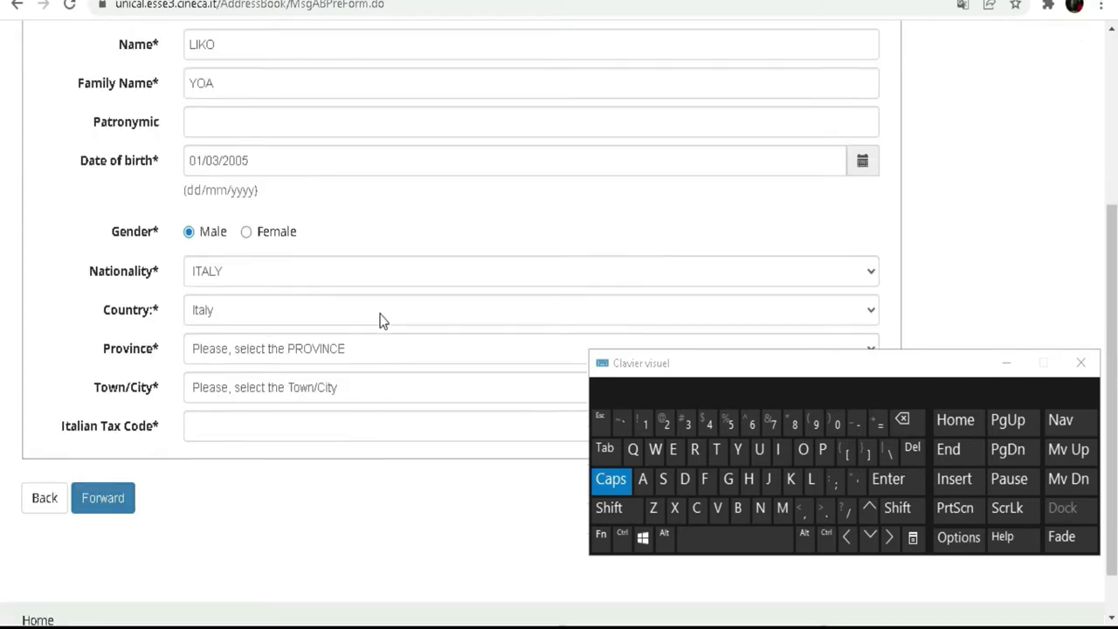
pyautogui.click(221, 276)
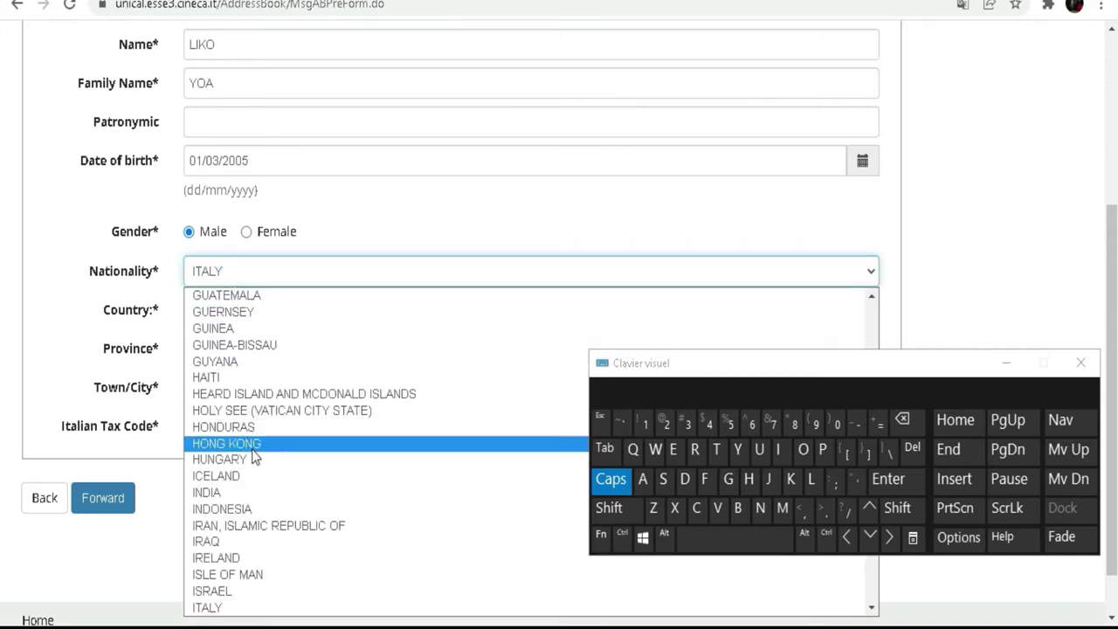
# - Set the nationality to COTE D'IVOIRE
pyautogui.scroll(6, 253, 455)
pyautogui.scroll(4, 266, 365)
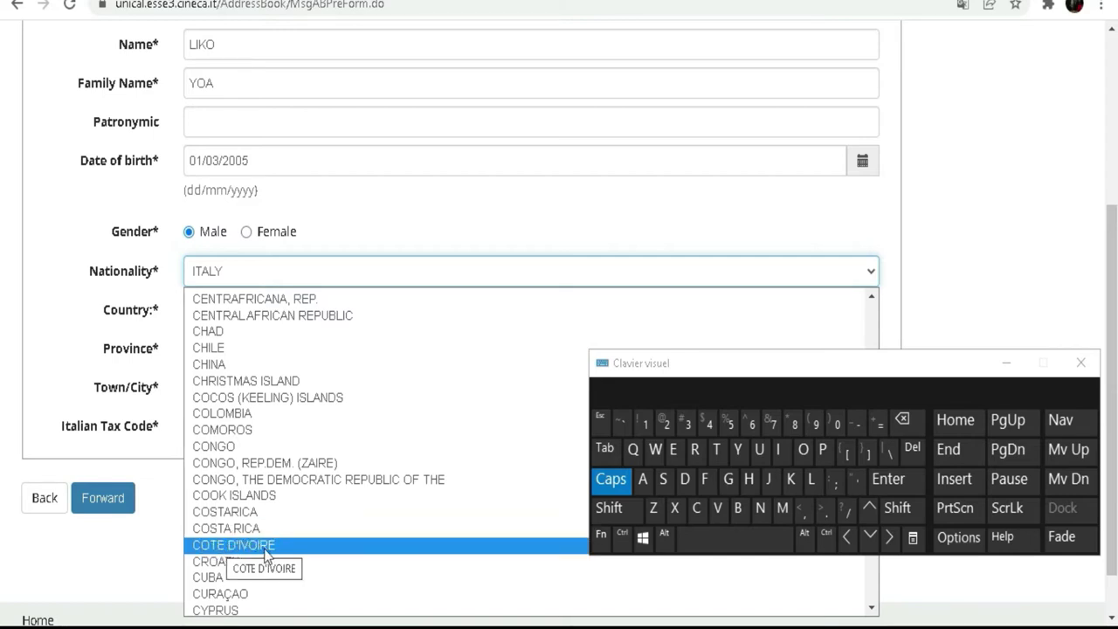
pyautogui.click(266, 546)
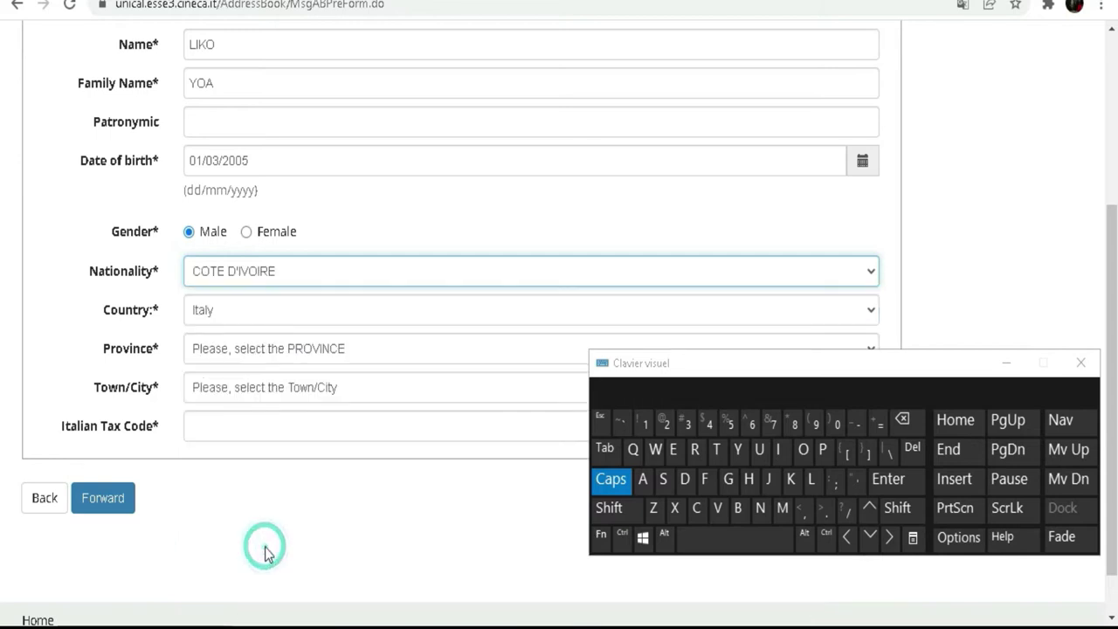
# - Choose Ivory Coast from the country-of-birth list
pyautogui.click(204, 314)
pyautogui.scroll(-4, 324, 75)
pyautogui.scroll(-4, 321, 75)
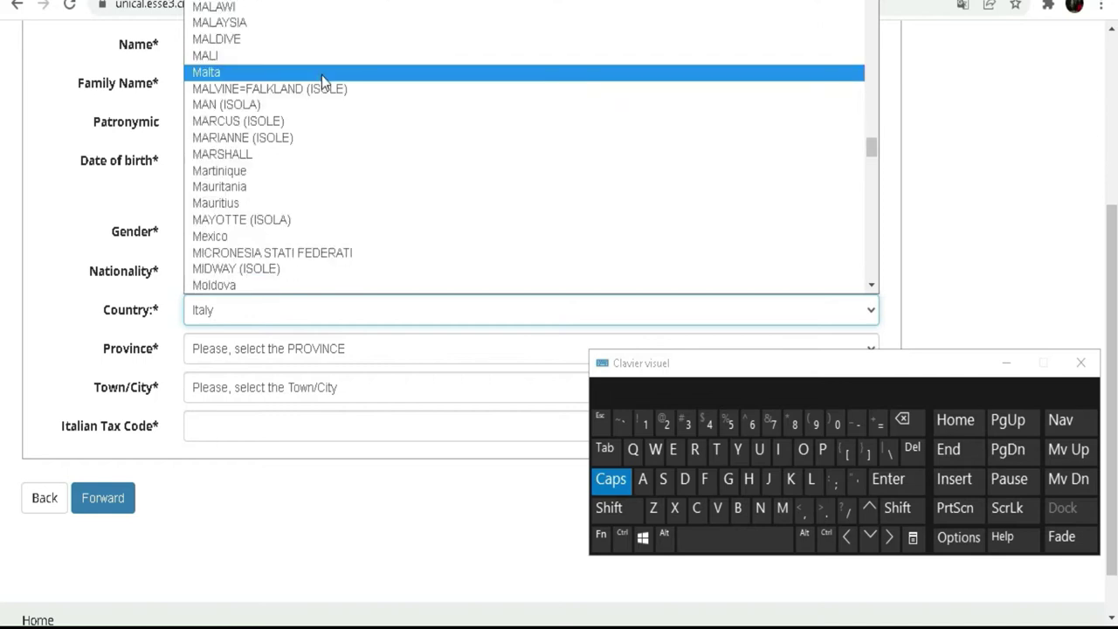
pyautogui.scroll(12, 317, 96)
pyautogui.scroll(8, 310, 95)
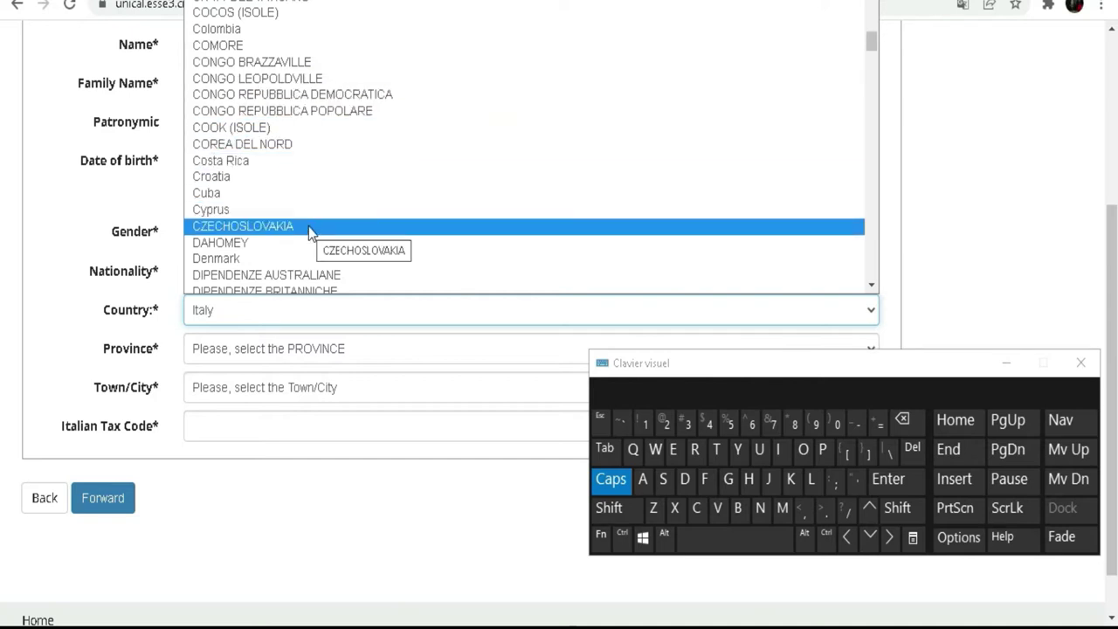
pyautogui.scroll(4, 309, 229)
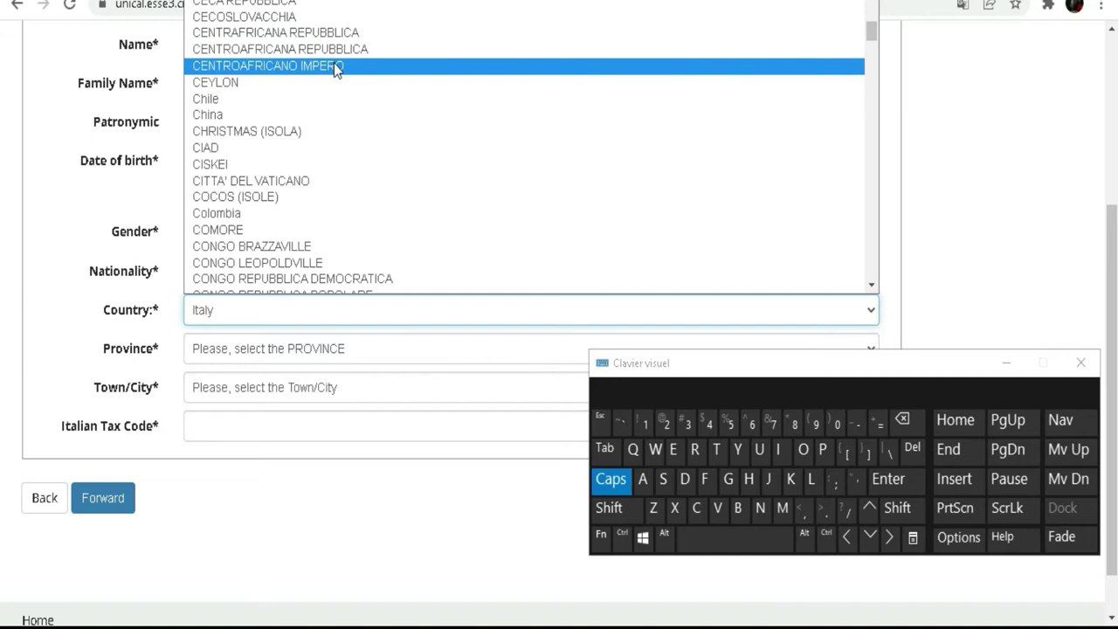
pyautogui.scroll(-4, 336, 66)
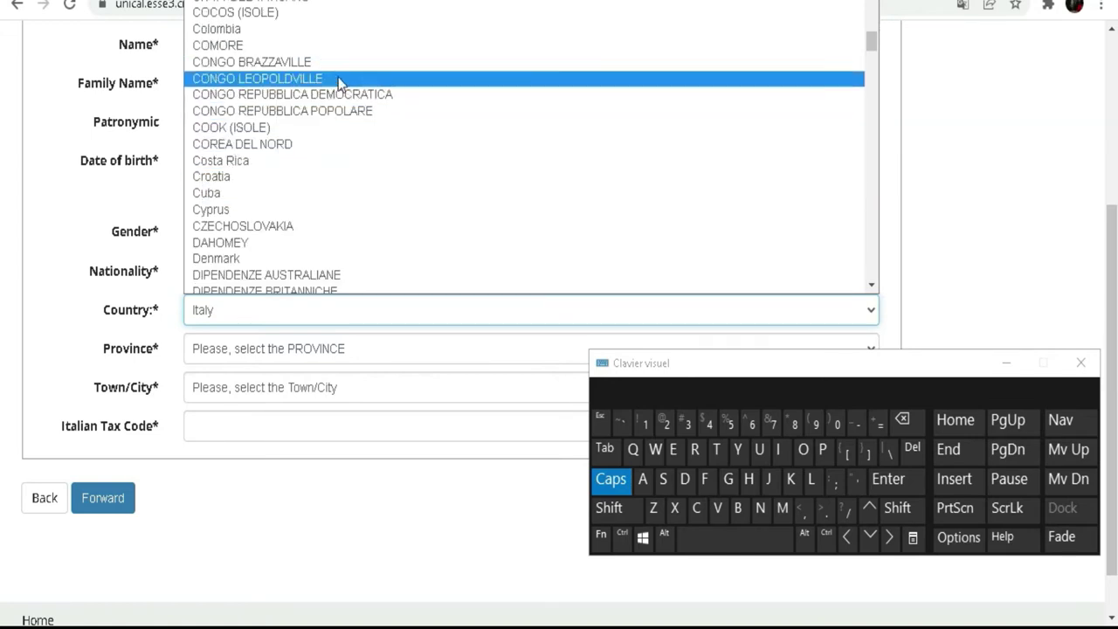
pyautogui.scroll(4, 338, 5)
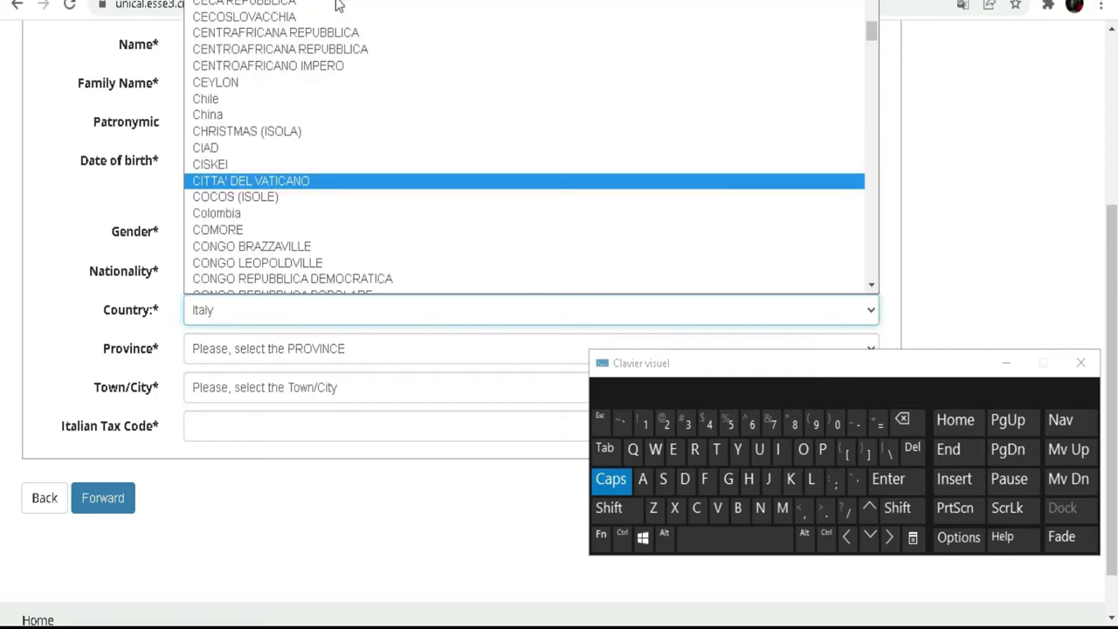
pyautogui.scroll(-10, 338, 53)
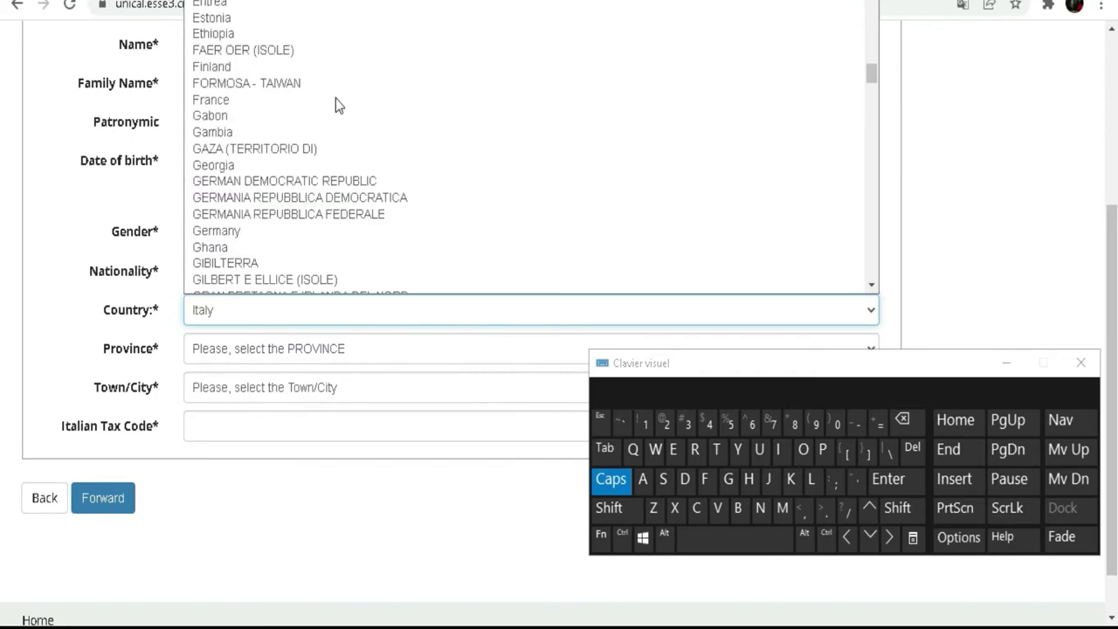
pyautogui.scroll(-5, 336, 97)
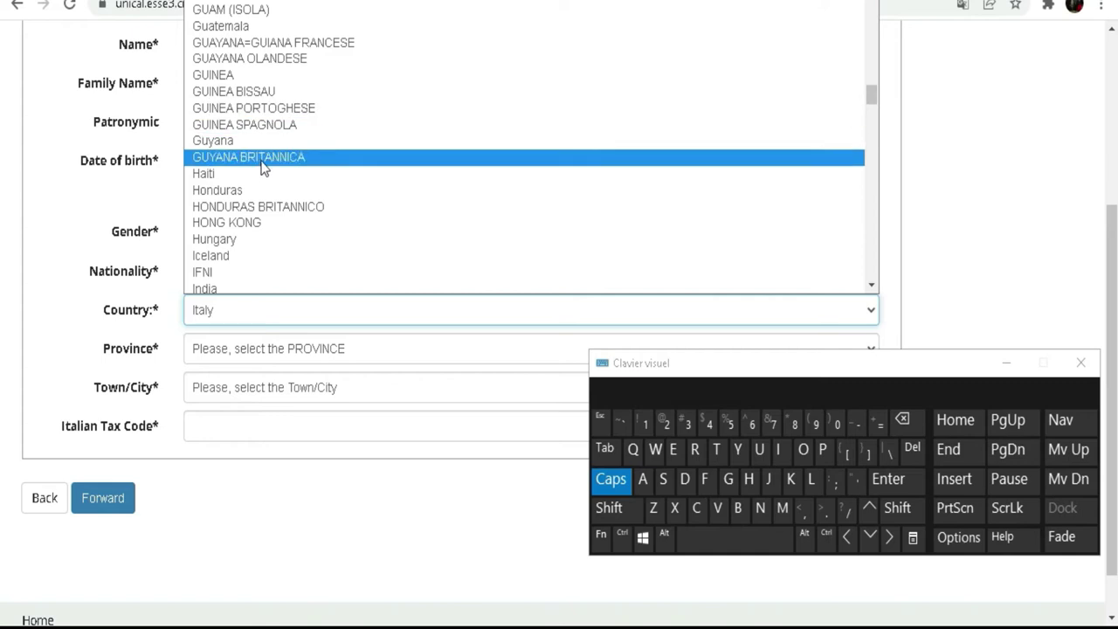
pyautogui.scroll(-4, 315, 179)
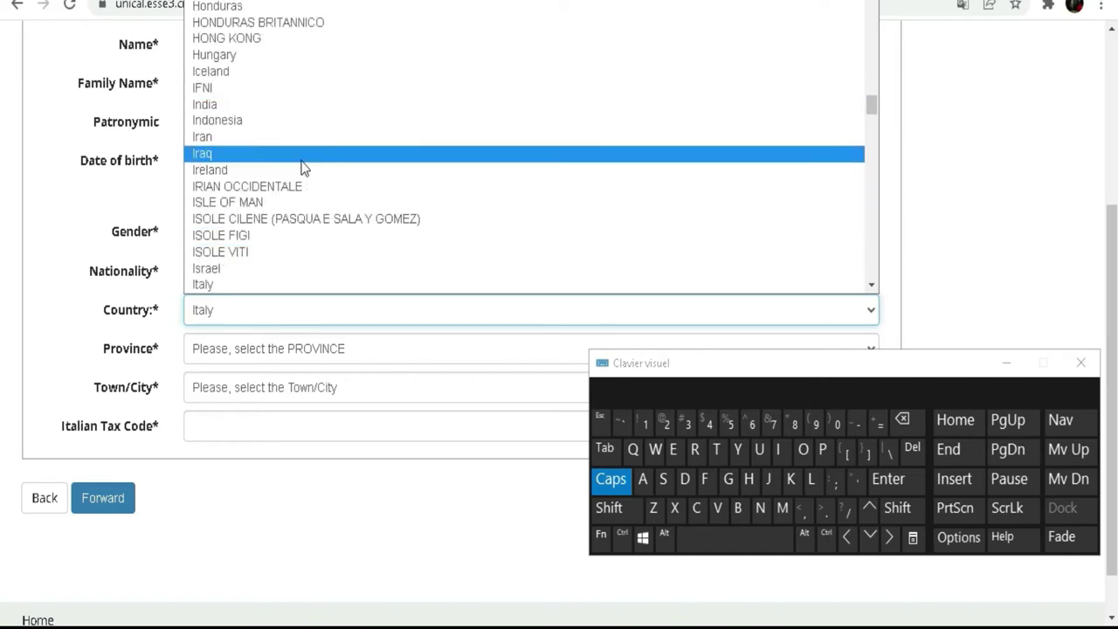
pyautogui.scroll(-4, 302, 166)
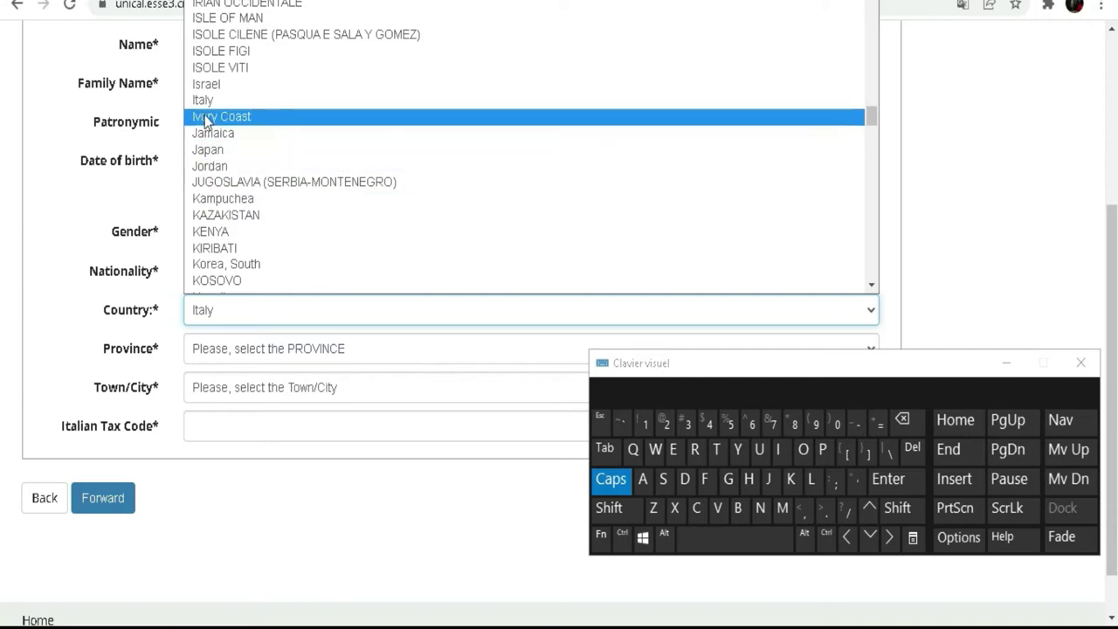
pyautogui.click(242, 116)
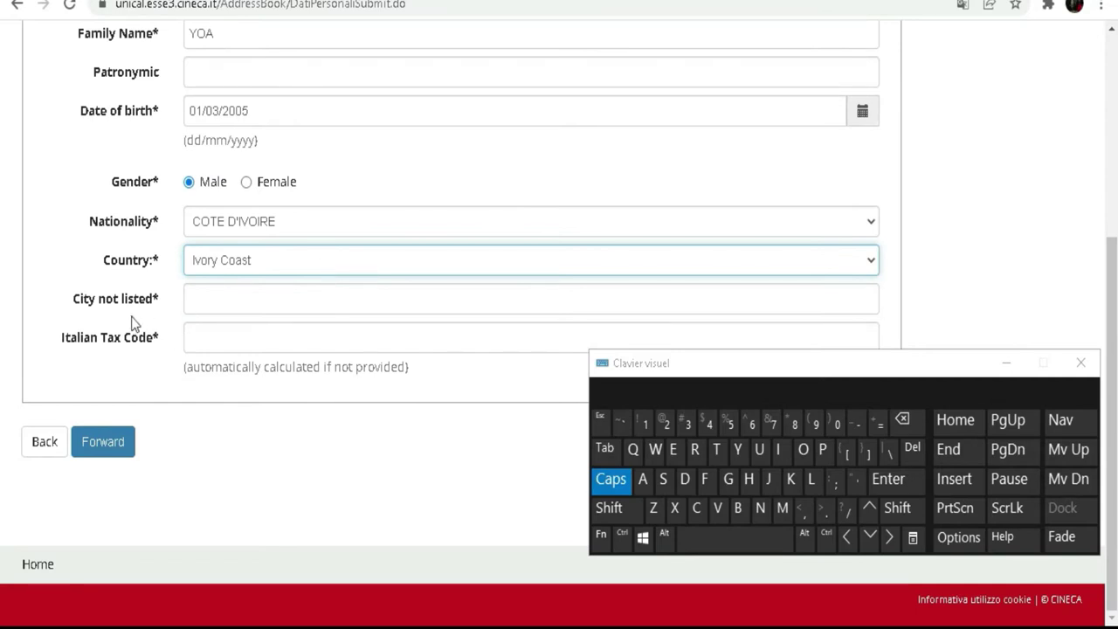
# - Type Abidjan into the 'City not listed' field with the on-screen keyboard
pyautogui.click(252, 300)
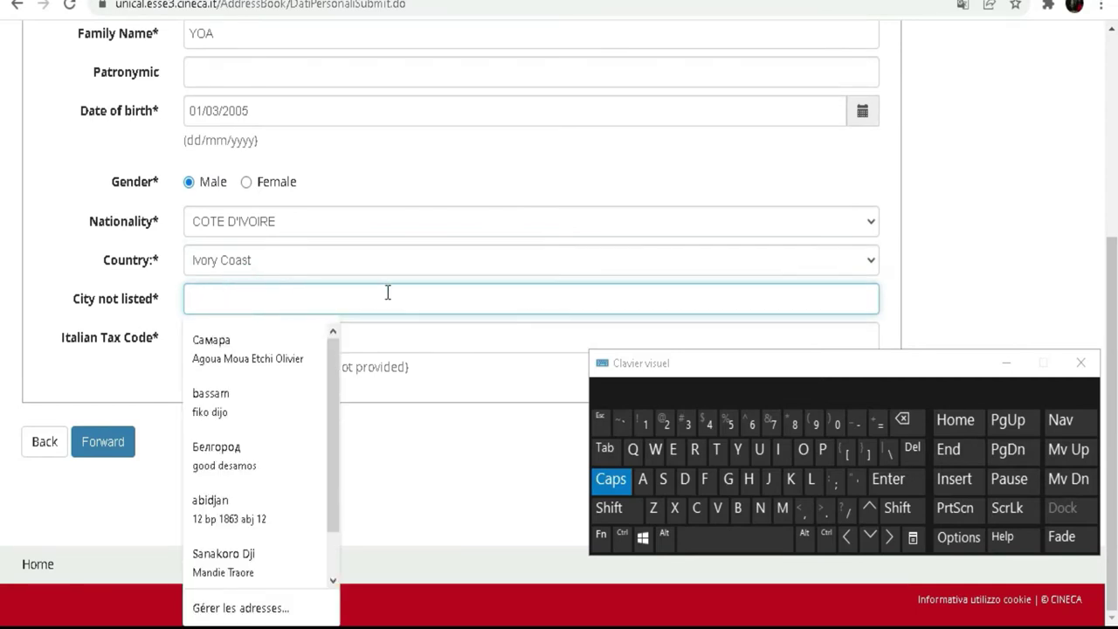
pyautogui.click(615, 480)
pyautogui.click(738, 507)
pyautogui.click(780, 456)
pyautogui.click(685, 479)
pyautogui.click(767, 479)
pyautogui.click(643, 481)
pyautogui.click(759, 508)
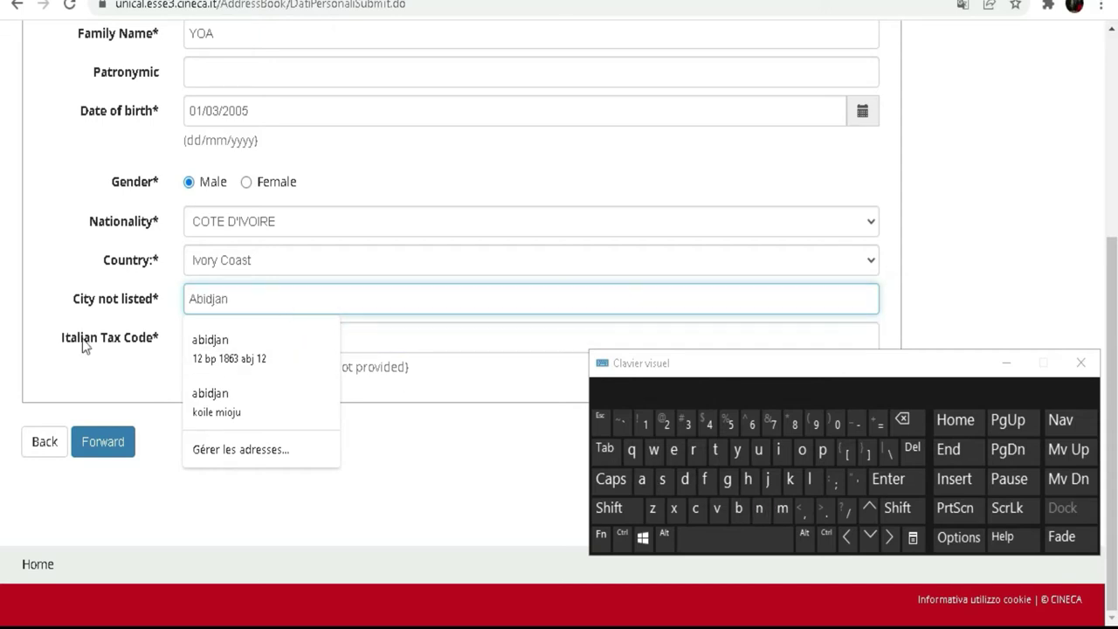
pyautogui.click(70, 374)
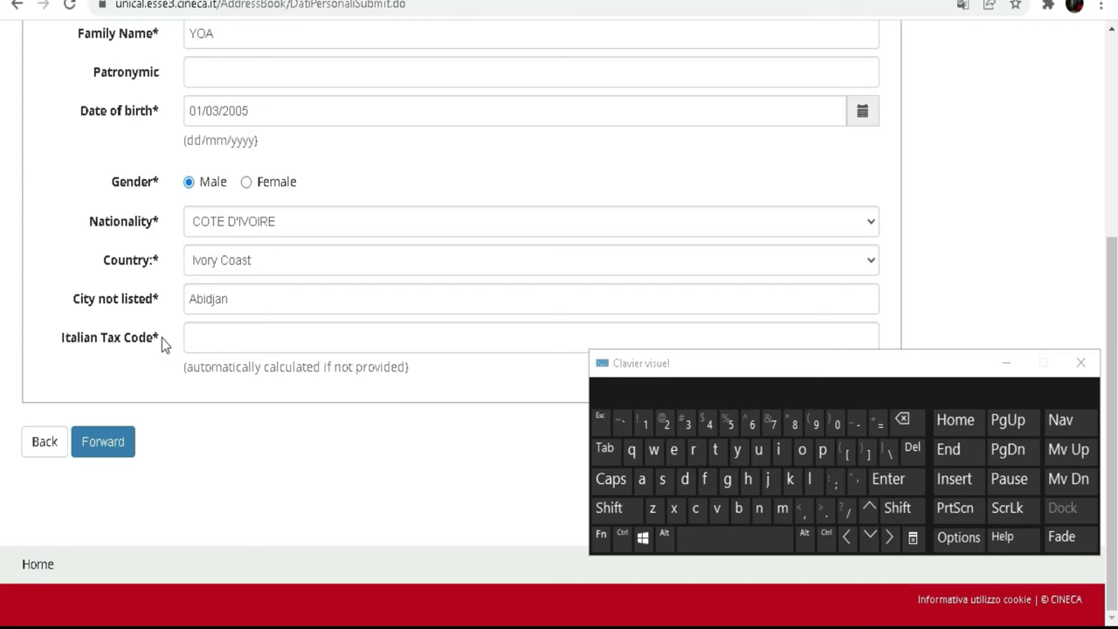
# - Leave the Italian Tax Code blank and submit the form so it is calculated
pyautogui.click(261, 338)
pyautogui.click(375, 330)
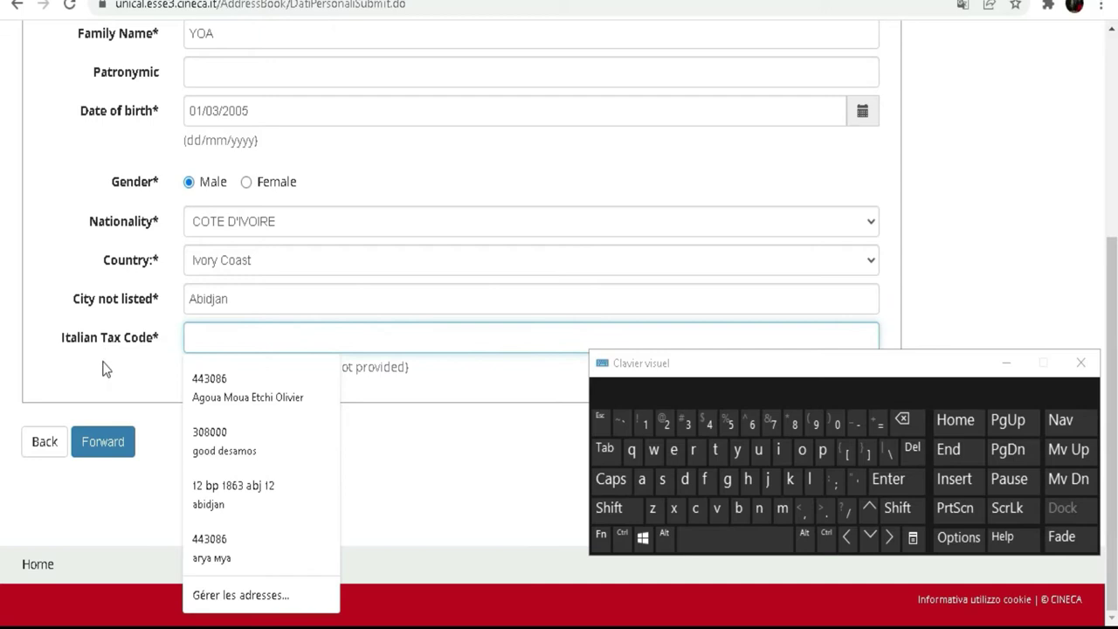
pyautogui.click(102, 367)
pyautogui.click(270, 343)
pyautogui.click(413, 341)
pyautogui.click(126, 376)
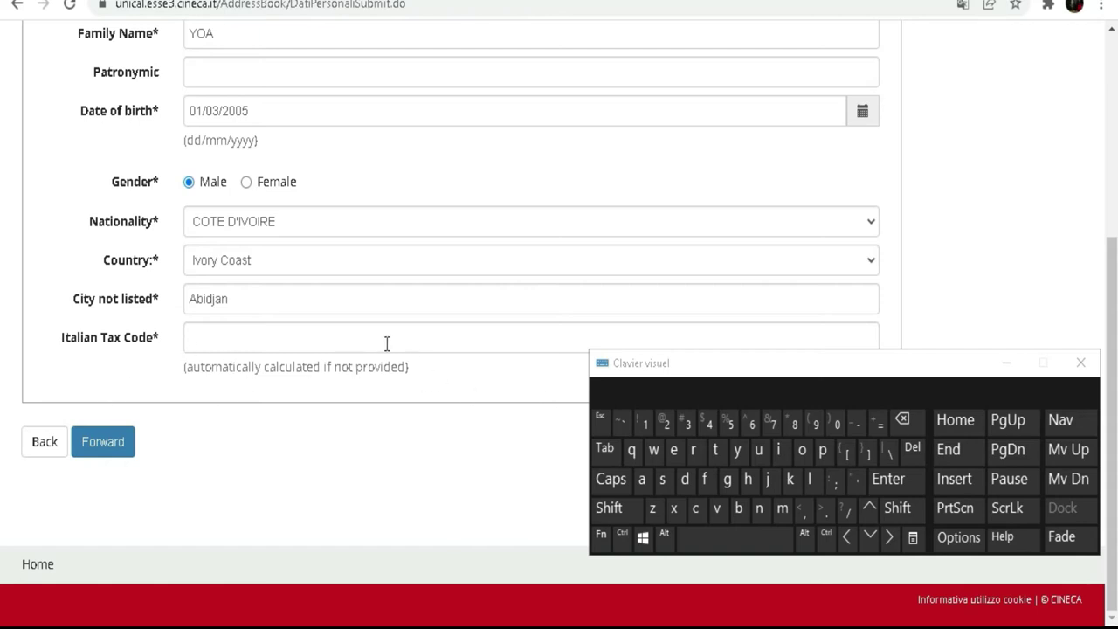
pyautogui.click(335, 340)
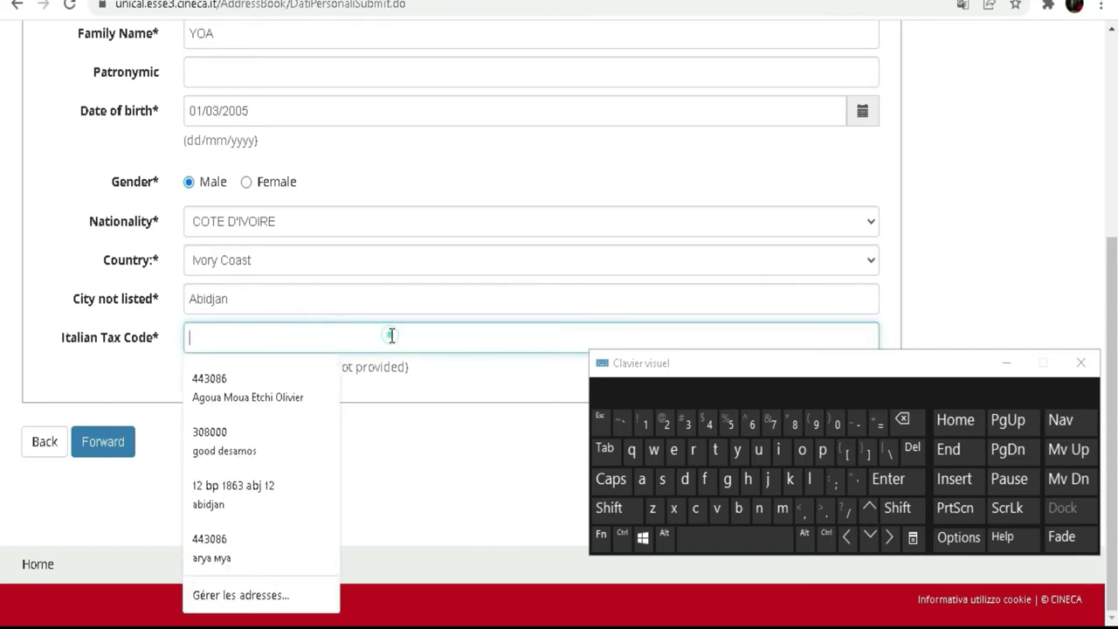
pyautogui.click(50, 380)
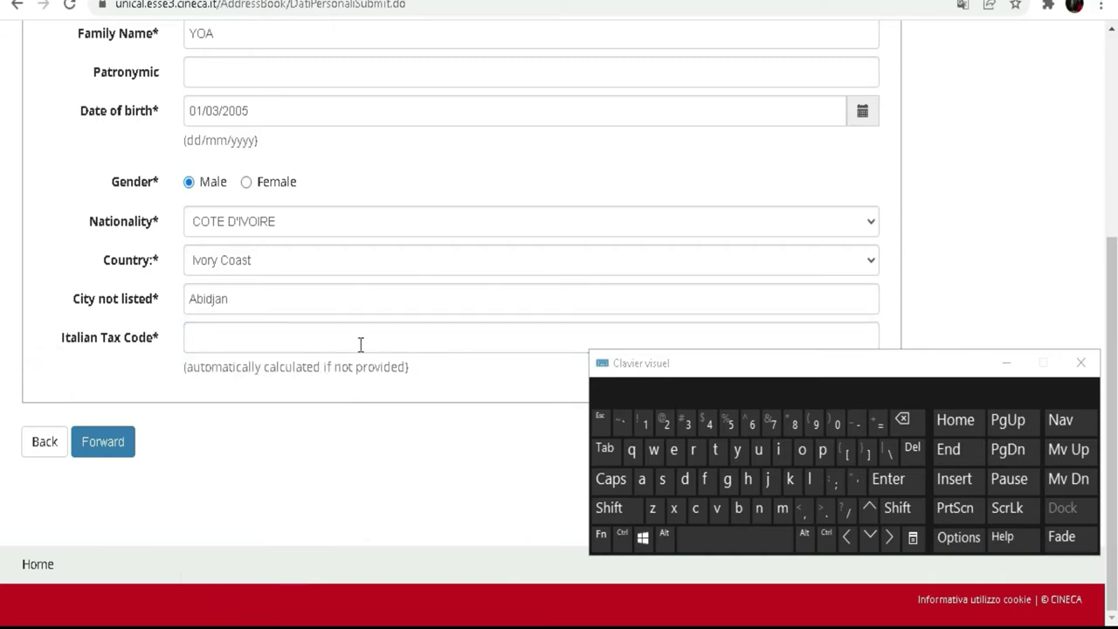
pyautogui.click(111, 445)
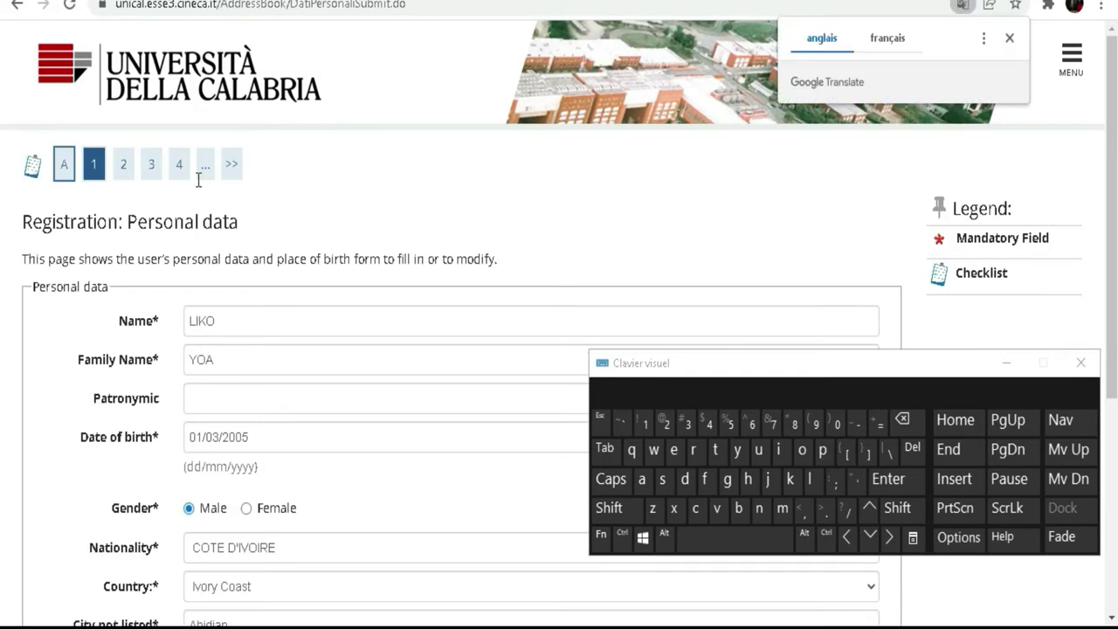
# - Check the auto-calculated Italian Tax Code and submit the personal data with Forward
pyautogui.scroll(-2, 297, 375)
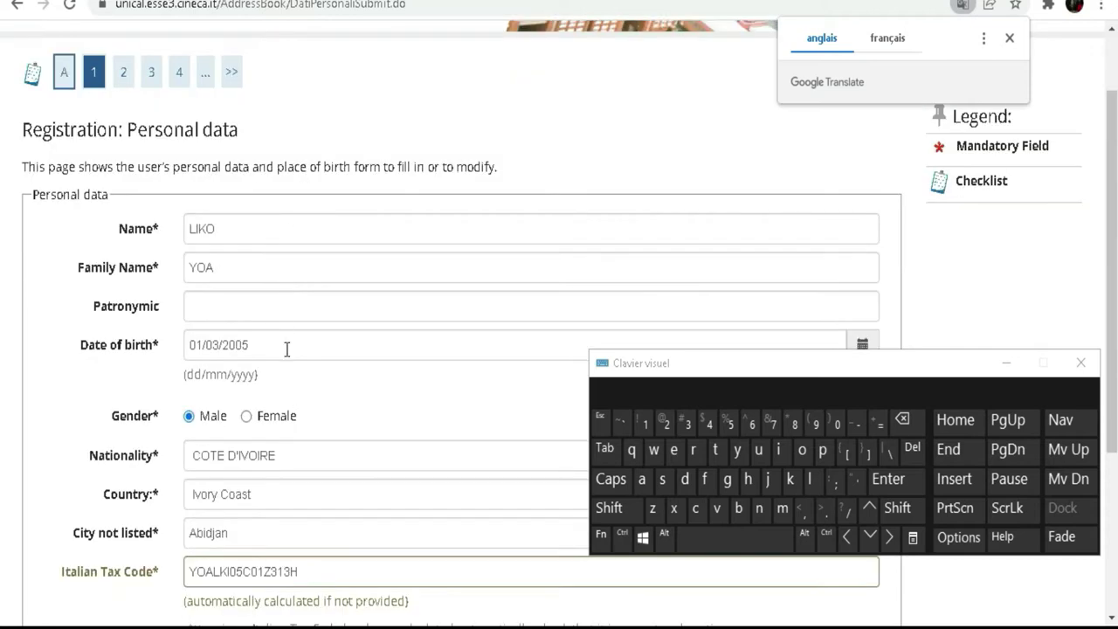
pyautogui.scroll(-2, 287, 349)
pyautogui.doubleClick(321, 479)
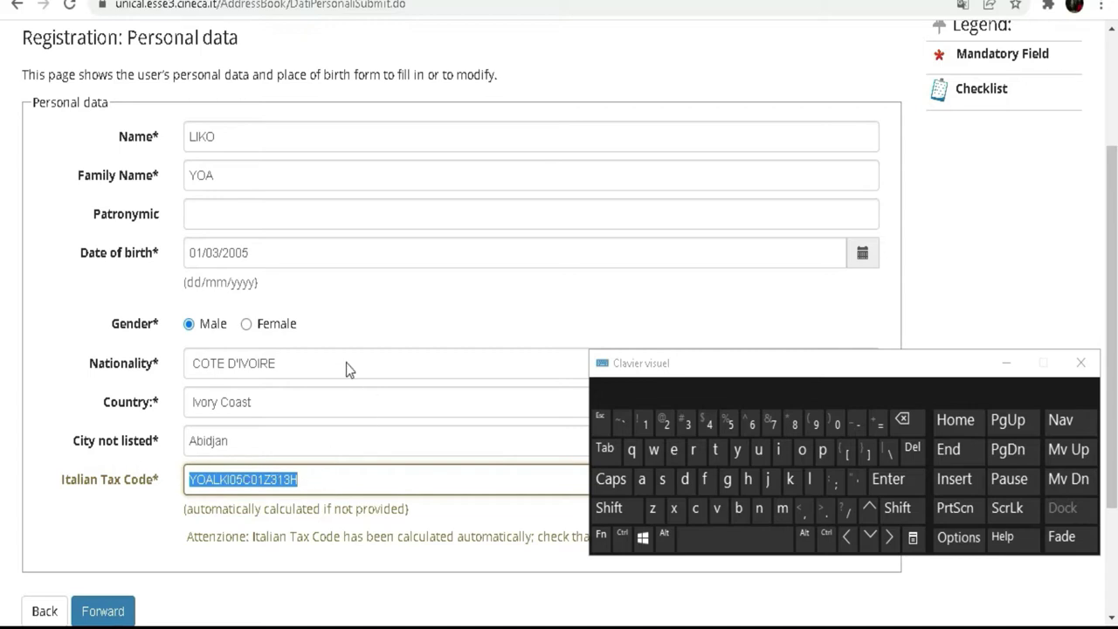
pyautogui.scroll(-2, 215, 471)
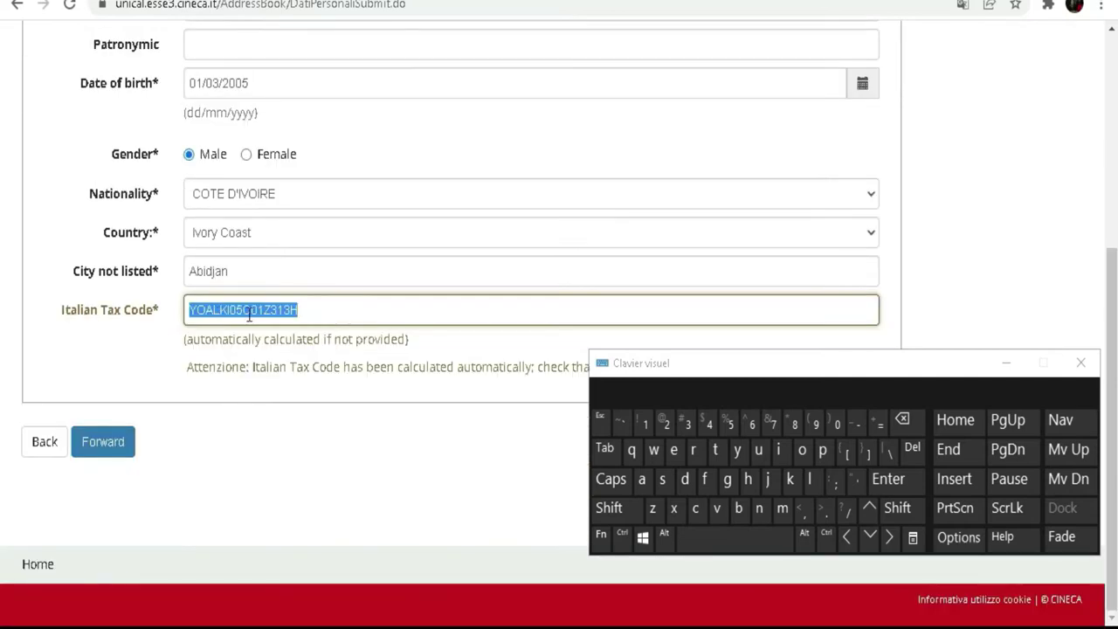
pyautogui.click(347, 310)
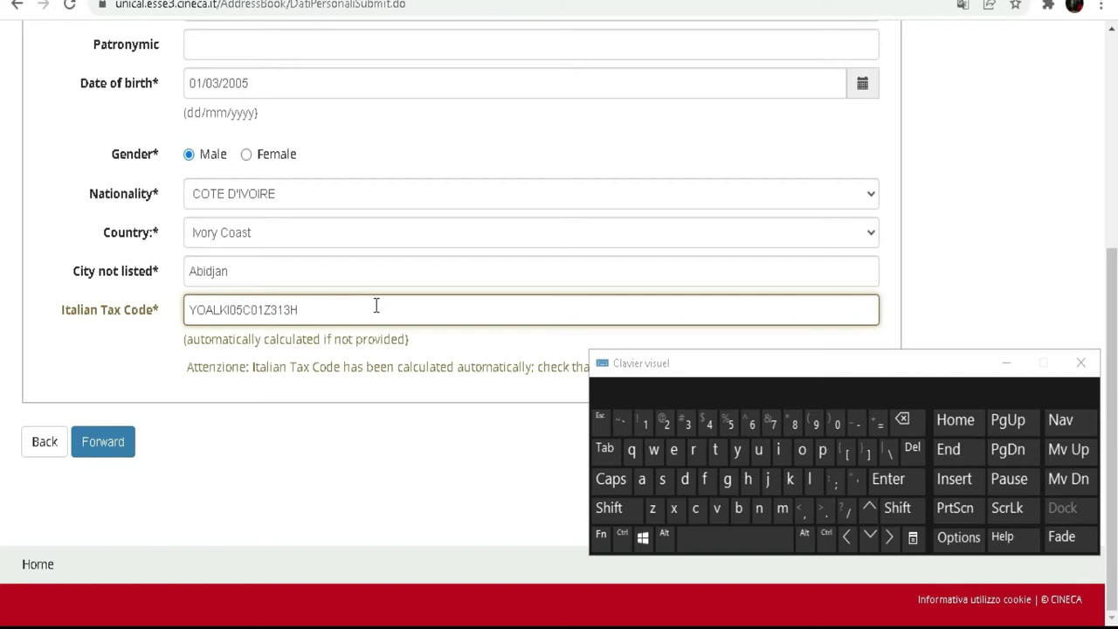
pyautogui.click(103, 444)
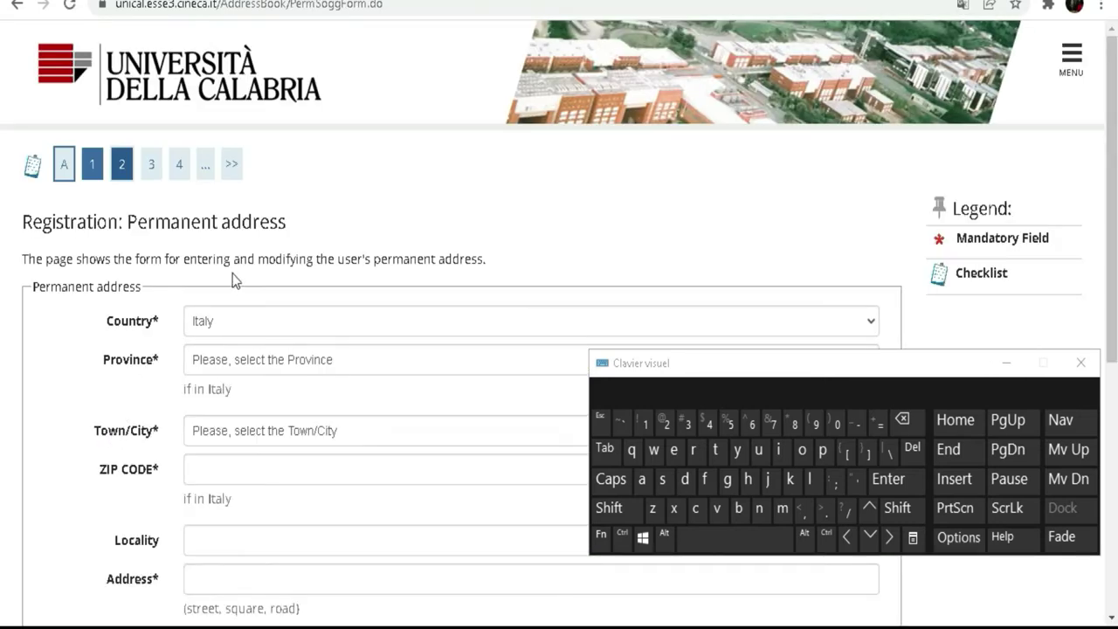
# - Pick Ivory Coast from the permanent address Country list, replacing Italy
pyautogui.scroll(-3, 235, 315)
pyautogui.scroll(3, 219, 345)
pyautogui.click(217, 323)
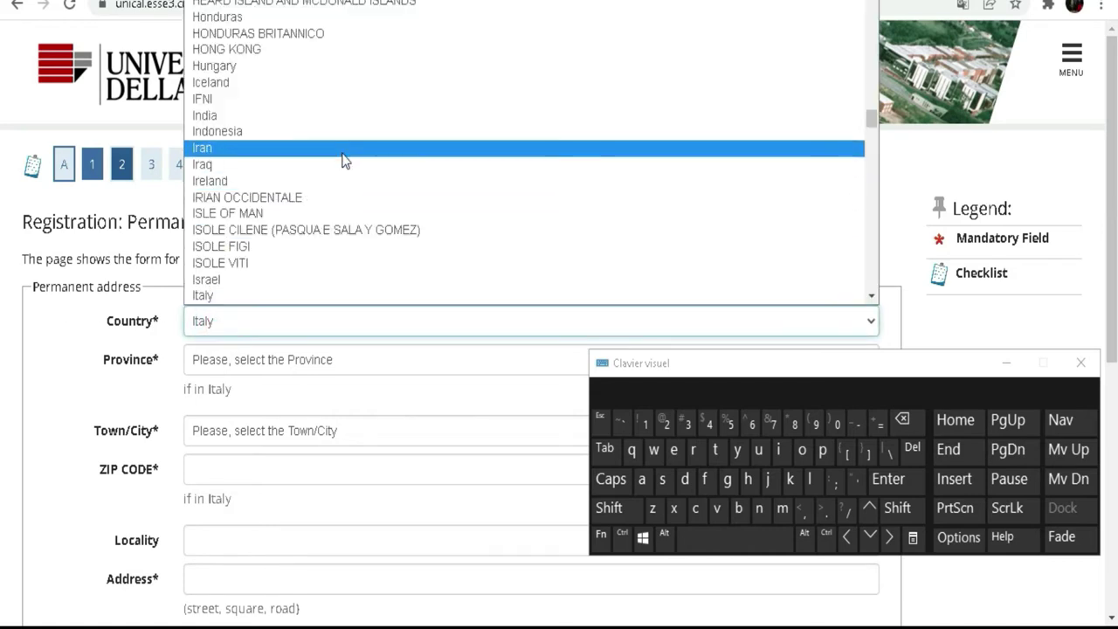
pyautogui.scroll(5, 343, 159)
pyautogui.scroll(5, 343, 159)
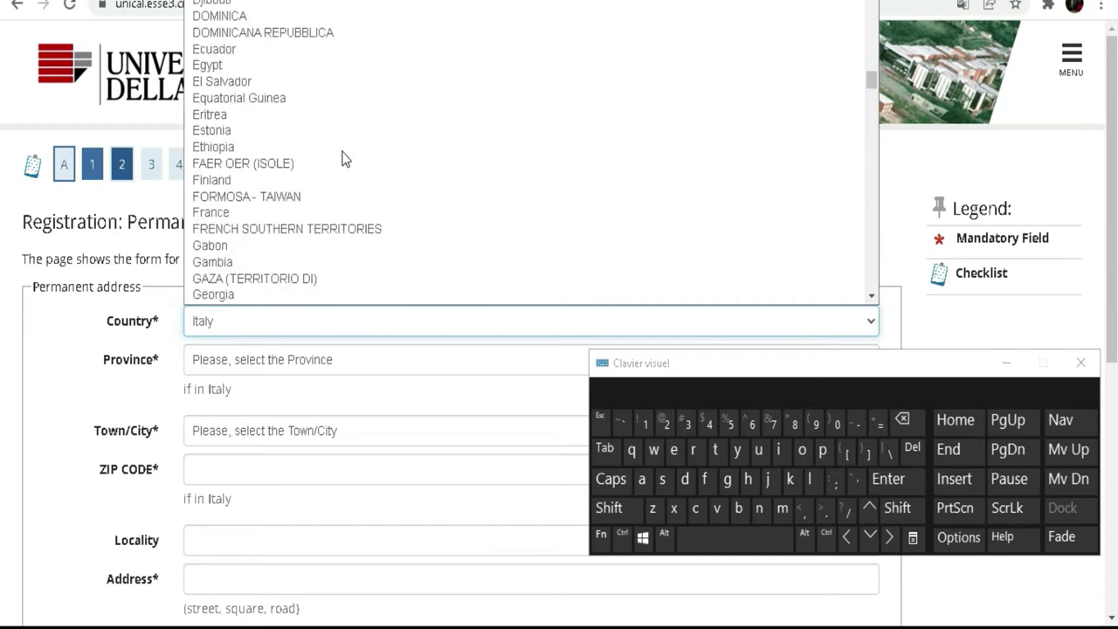
pyautogui.scroll(4, 319, 149)
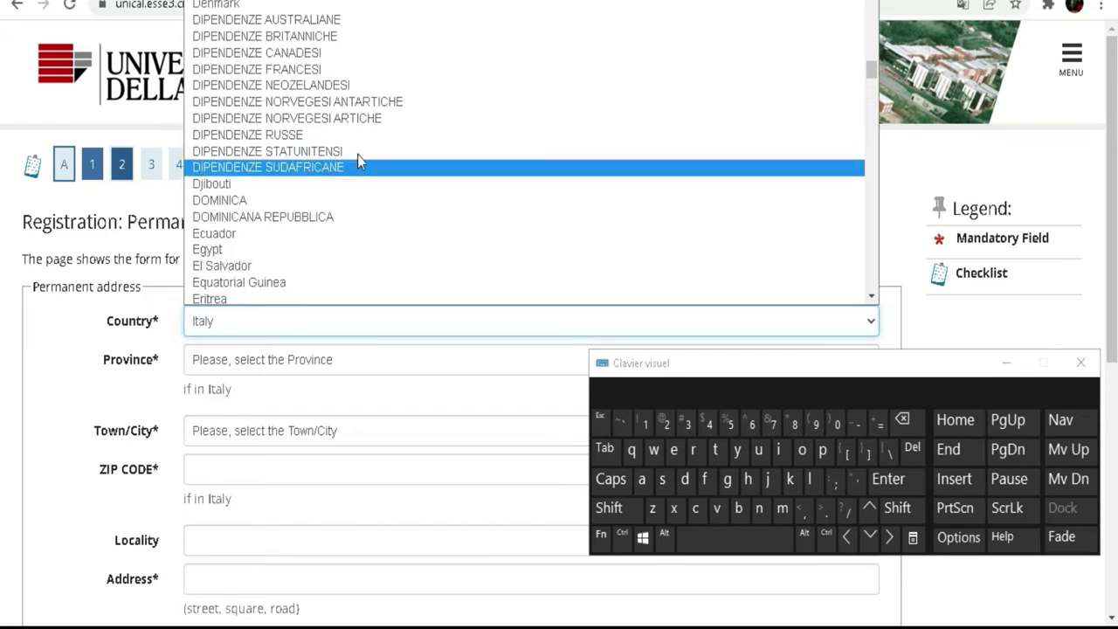
pyautogui.scroll(7, 456, 106)
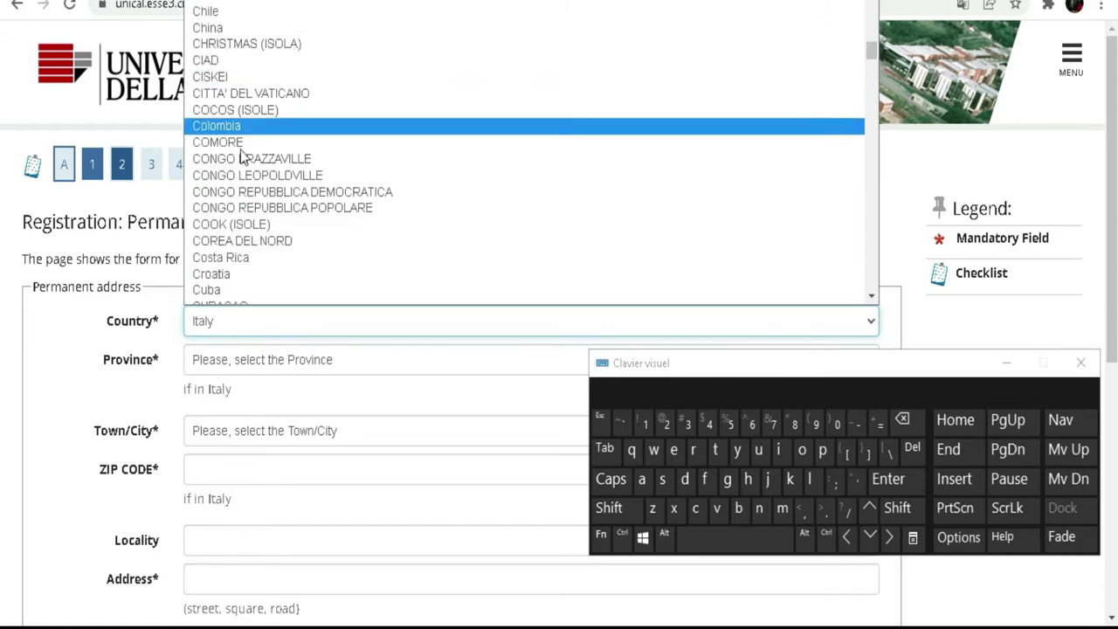
pyautogui.scroll(-4, 273, 110)
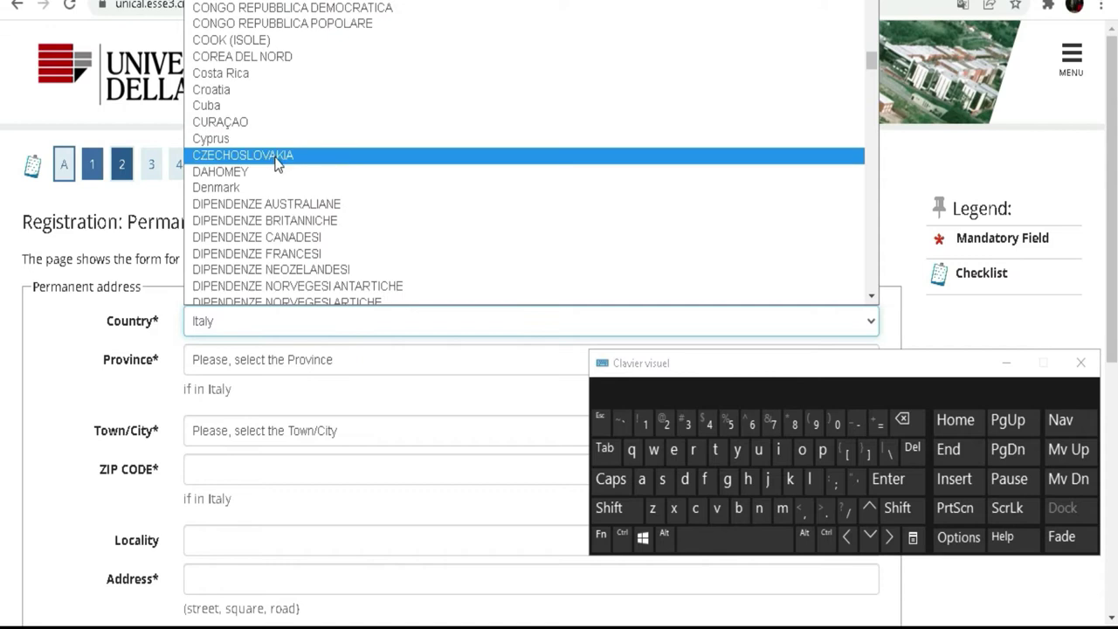
pyautogui.scroll(4, 276, 163)
pyautogui.scroll(4, 276, 163)
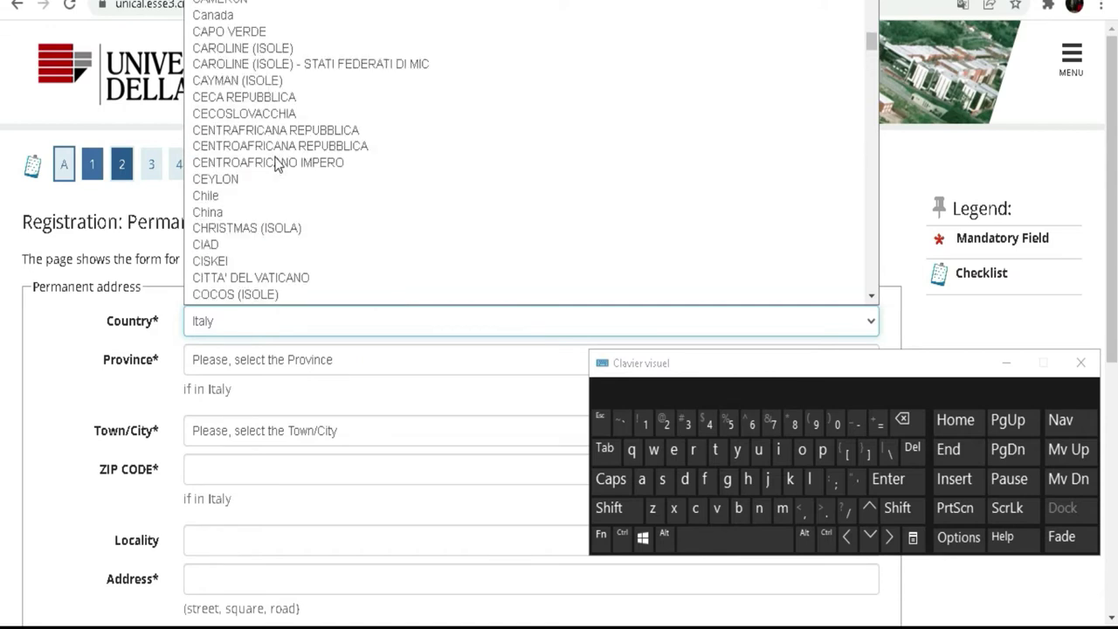
pyautogui.scroll(4, 276, 163)
pyautogui.scroll(-4, 282, 79)
pyautogui.scroll(-4, 282, 80)
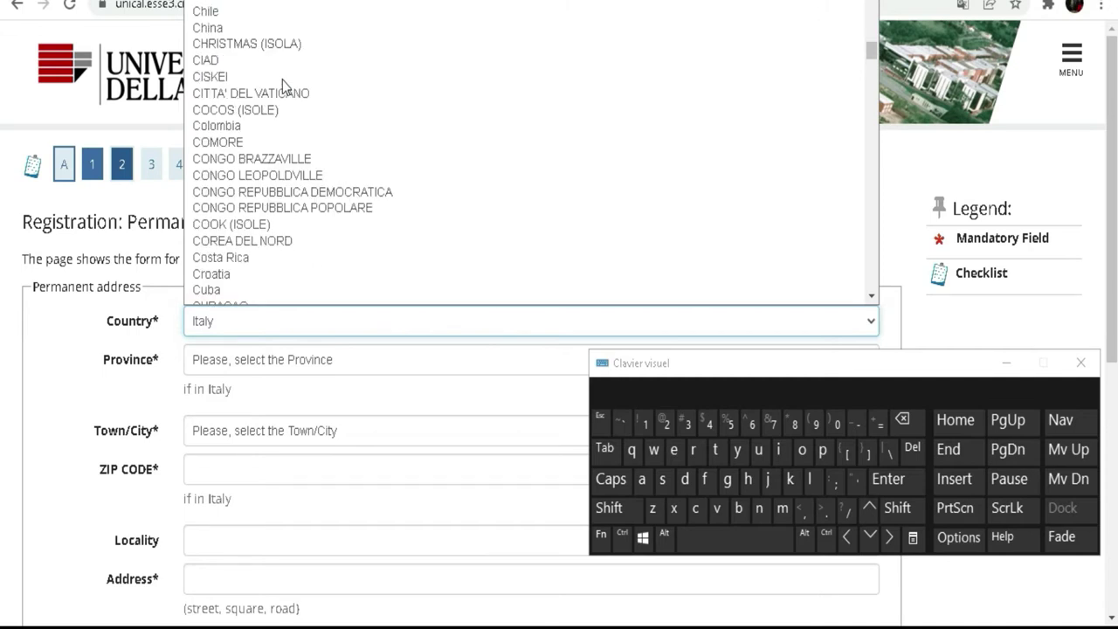
pyautogui.scroll(-4, 282, 87)
pyautogui.scroll(-20, 262, 104)
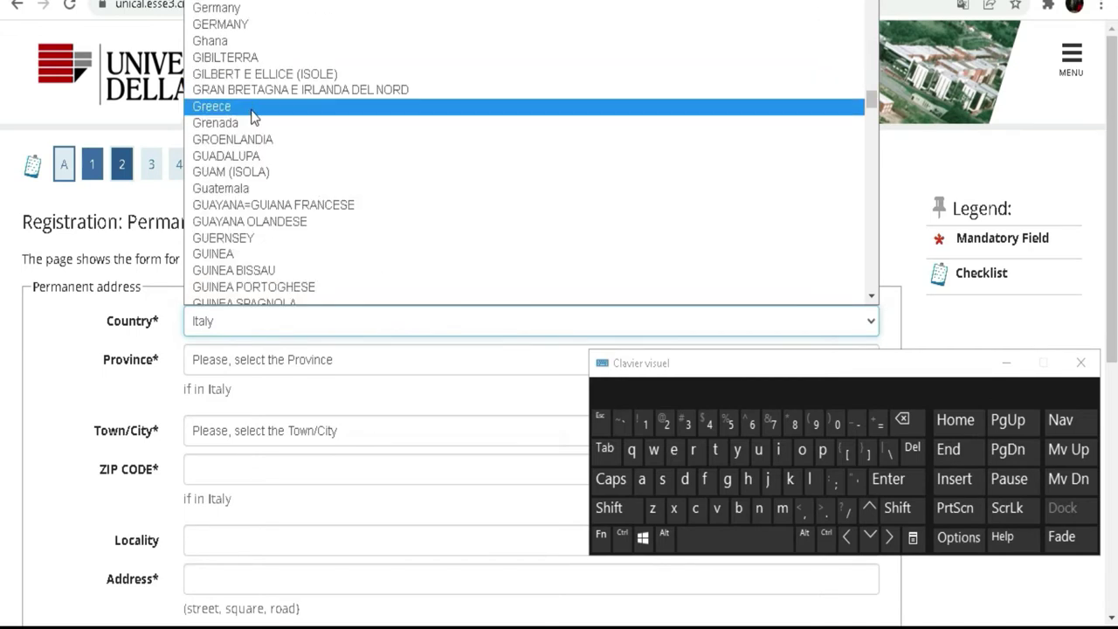
pyautogui.scroll(-20, 253, 121)
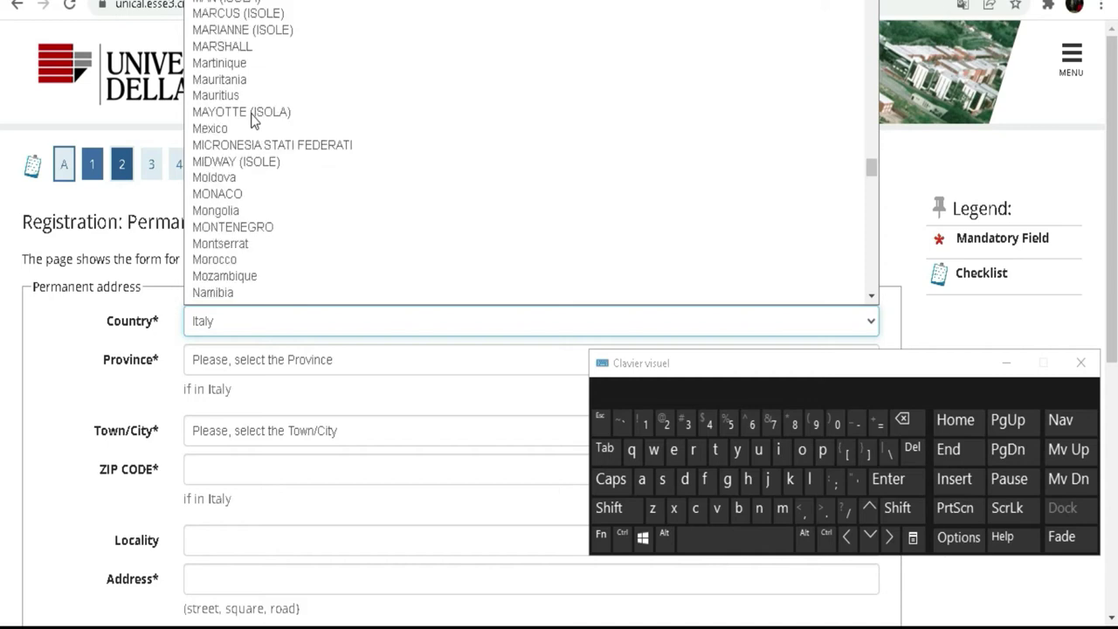
pyautogui.scroll(13, 254, 121)
pyautogui.scroll(7, 253, 121)
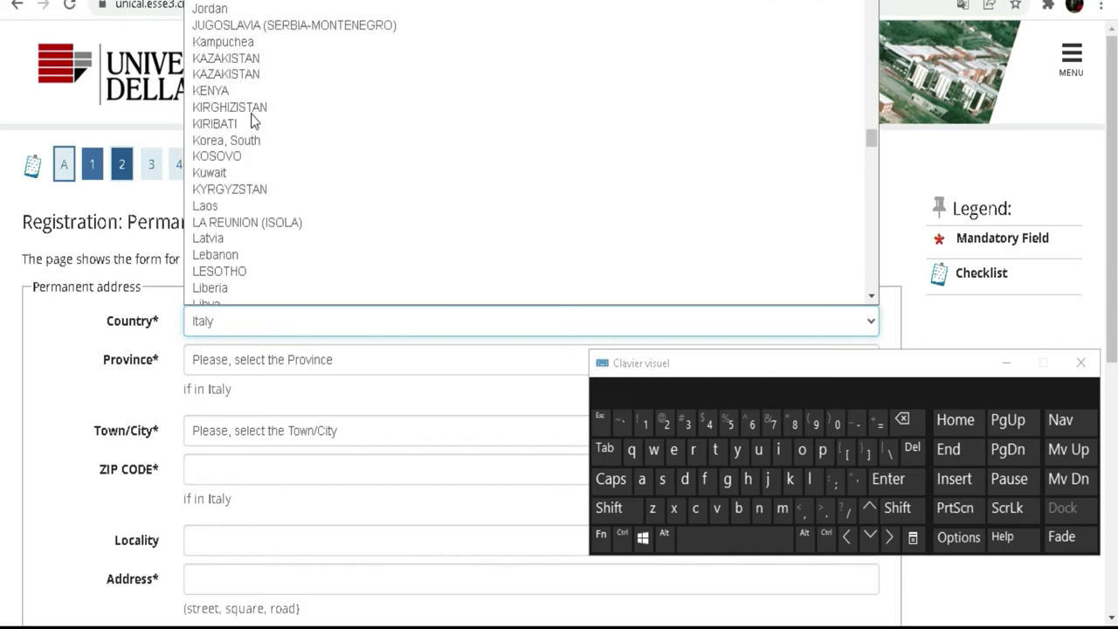
pyautogui.scroll(4, 253, 120)
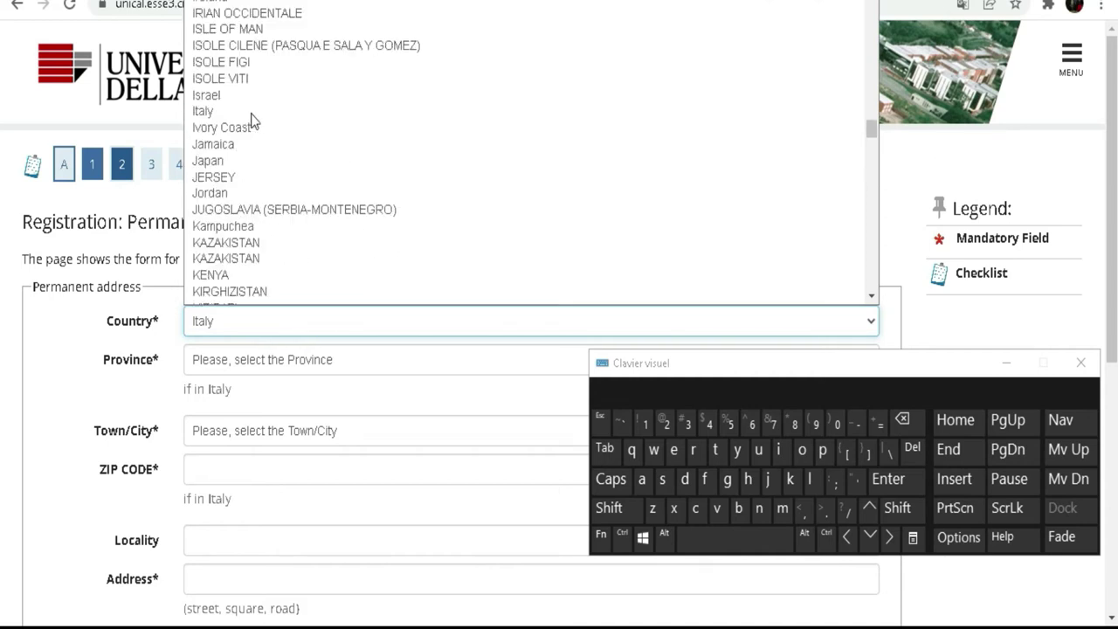
pyautogui.click(242, 129)
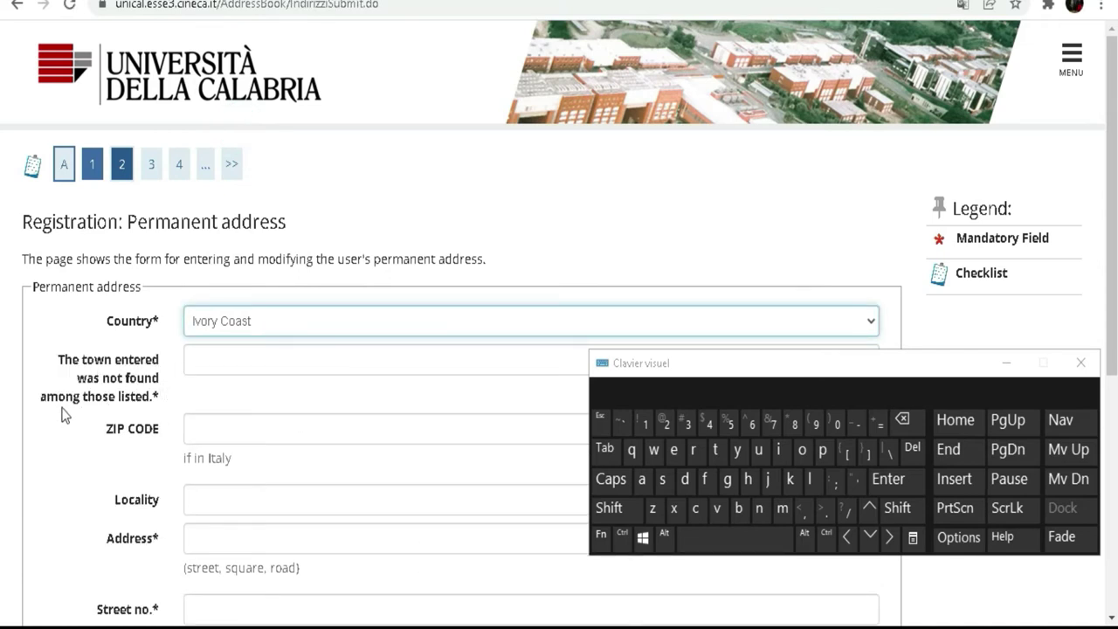
# - Type the permanent-address town into the town-not-listed field with the on-screen keyboard
pyautogui.click(191, 360)
pyautogui.click(604, 507)
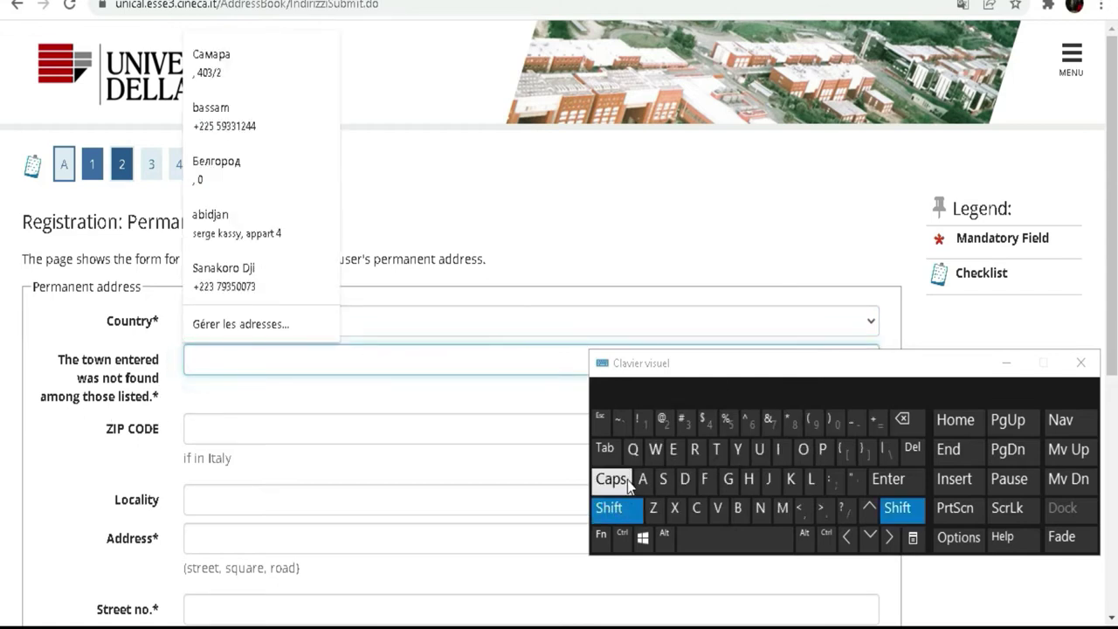
pyautogui.click(641, 479)
pyautogui.click(739, 507)
pyautogui.click(778, 449)
pyautogui.click(684, 479)
pyautogui.click(768, 479)
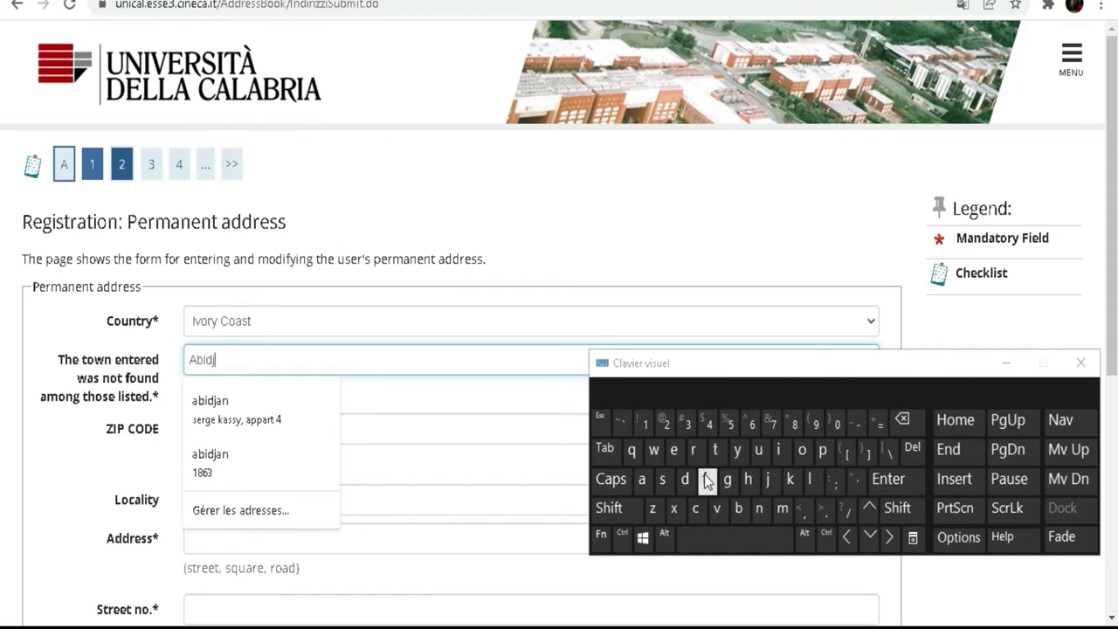
pyautogui.click(646, 480)
pyautogui.click(756, 507)
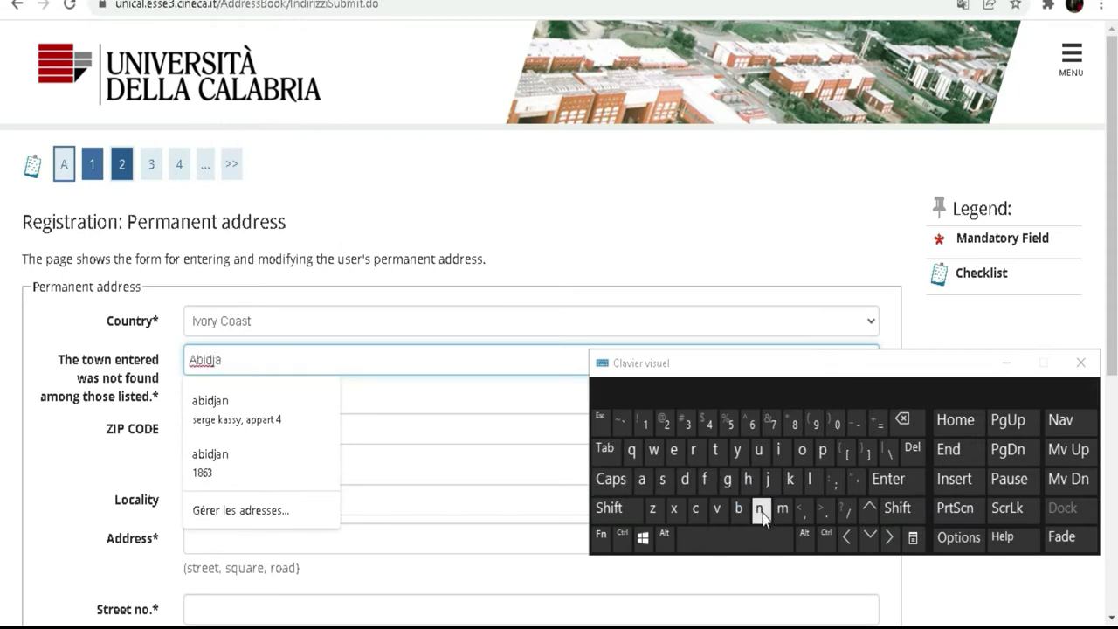
# - Leave the ZIP CODE field empty, since it applies only to addresses in Italy
pyautogui.click(79, 443)
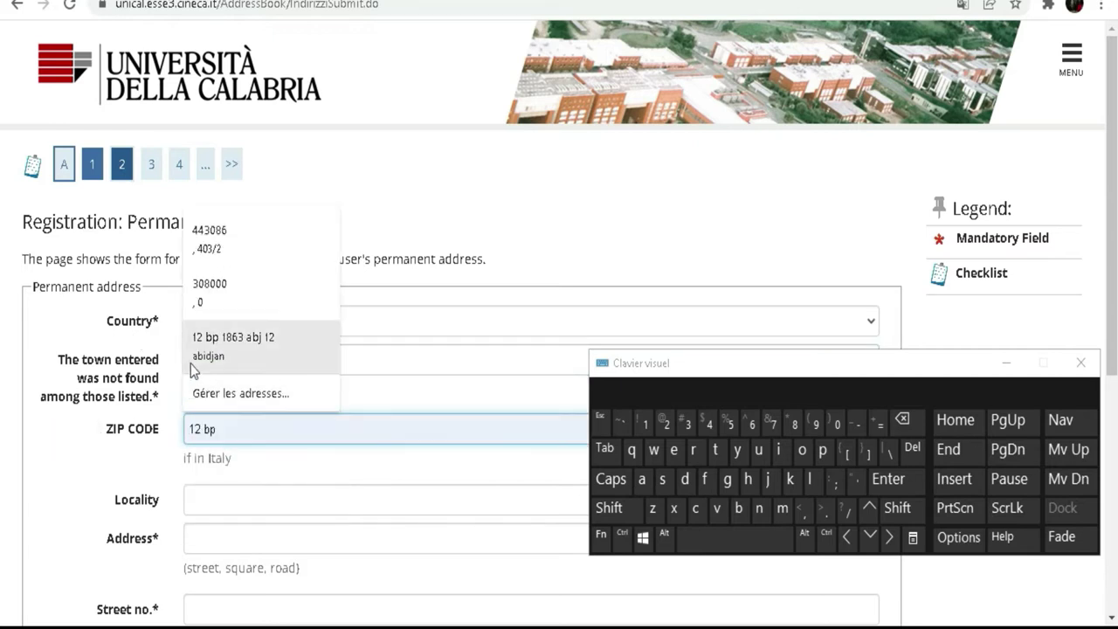
pyautogui.click(53, 458)
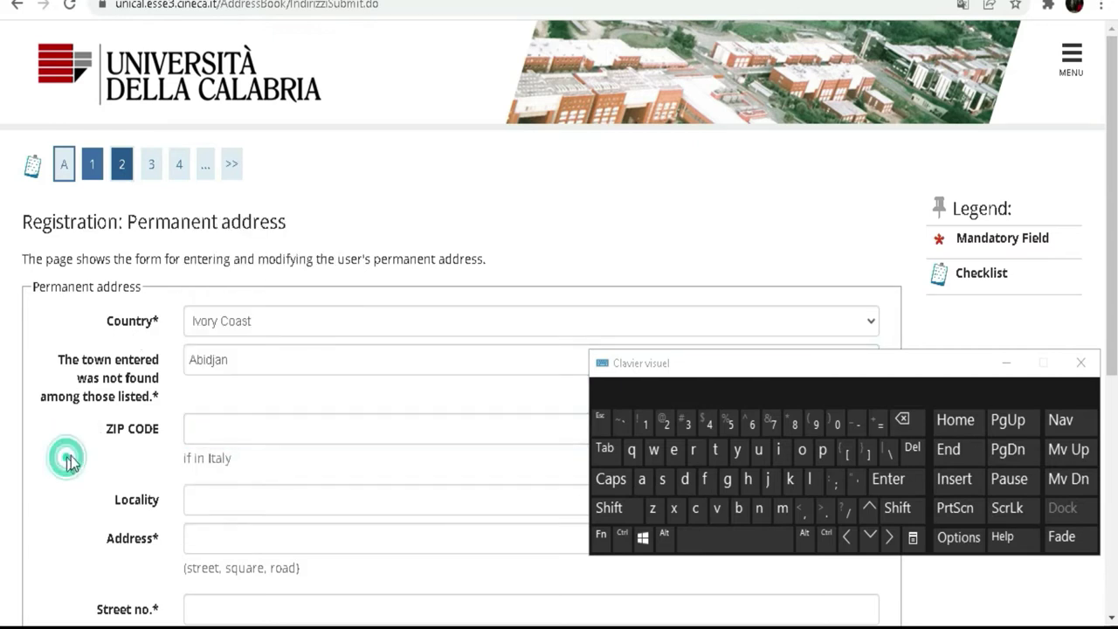
pyautogui.moveTo(236, 458); pyautogui.dragTo(178, 461)
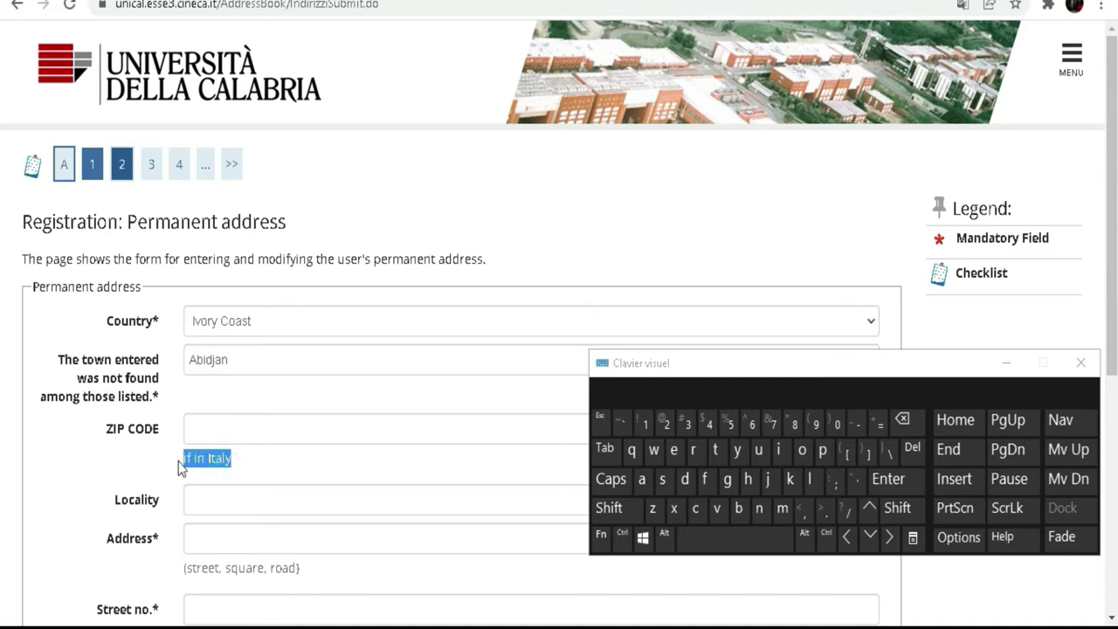
pyautogui.click(249, 430)
pyautogui.click(246, 428)
pyautogui.click(120, 459)
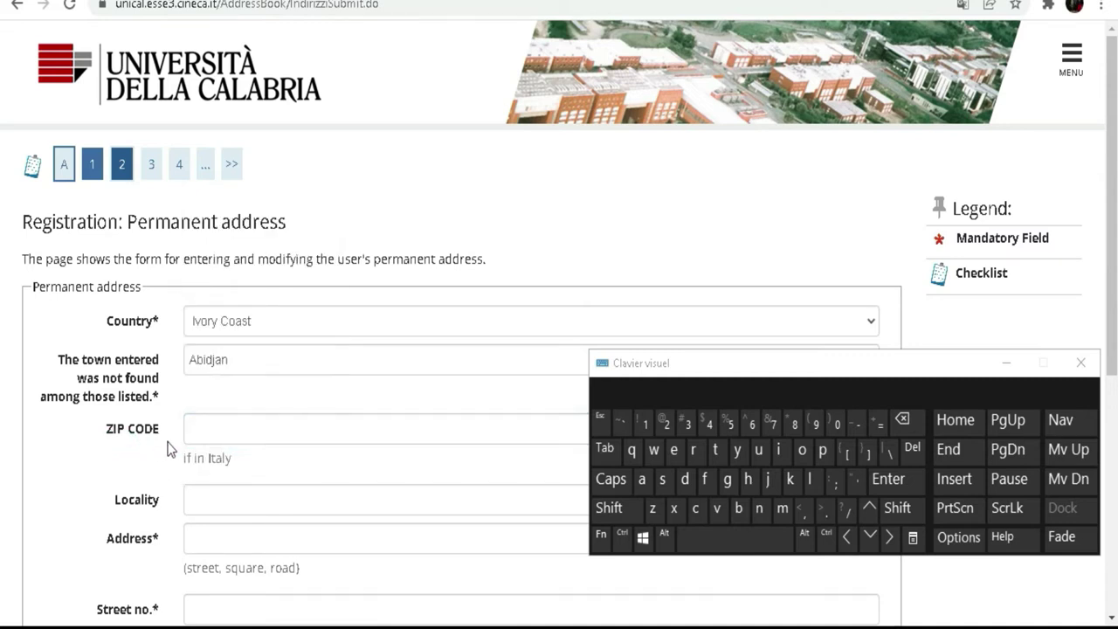
pyautogui.scroll(-1, 227, 389)
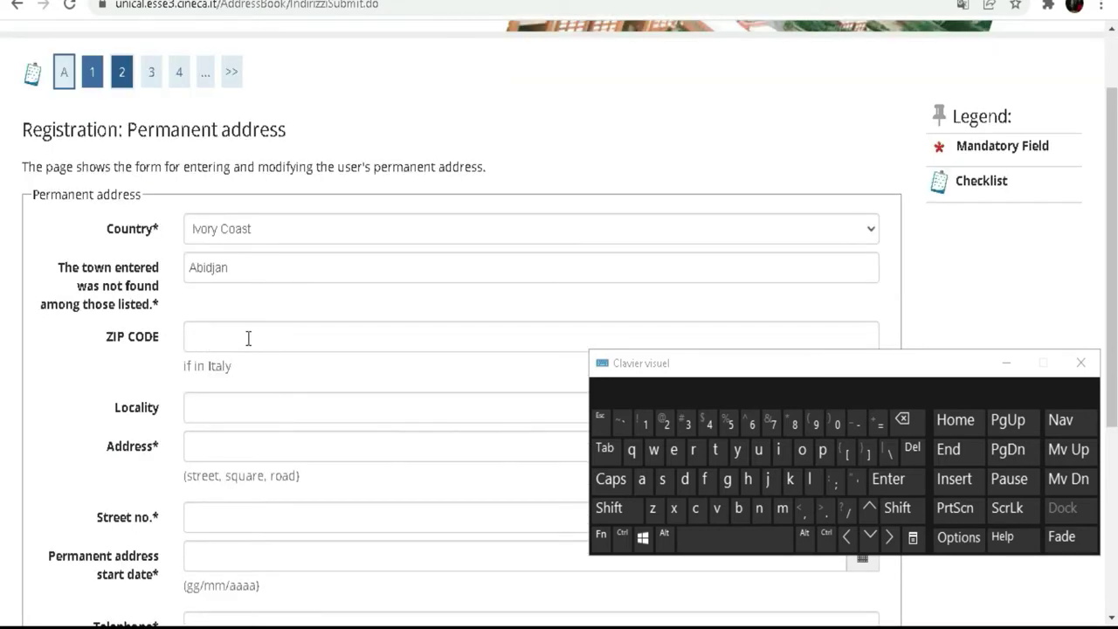
# - Type the first part of the street address into the Address field, dismissing saved suggestions
pyautogui.scroll(-2, 247, 334)
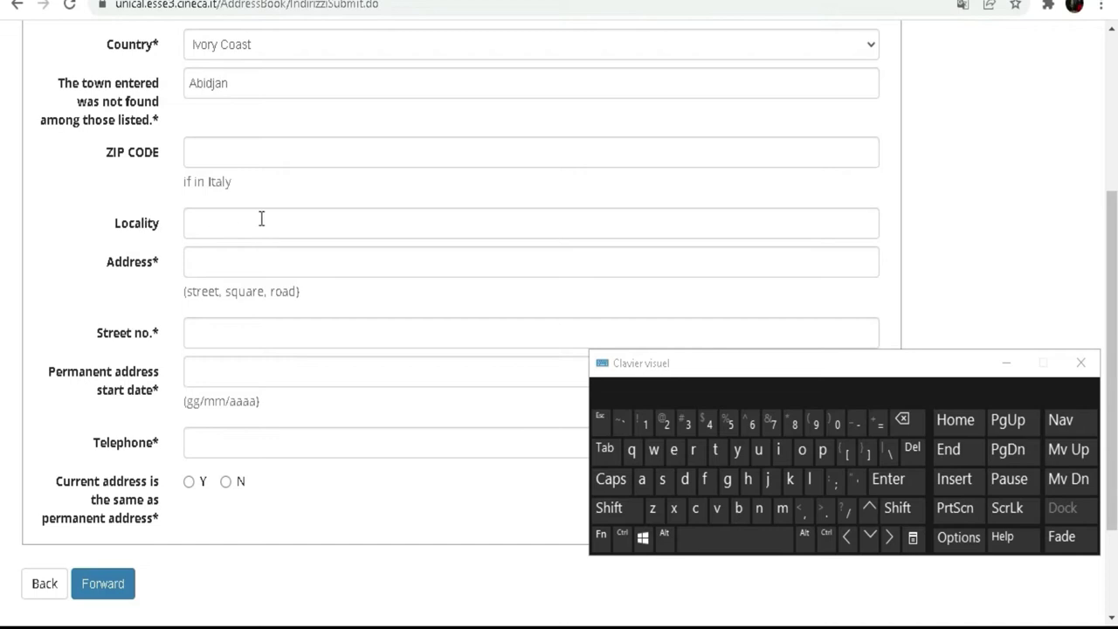
pyautogui.click(239, 259)
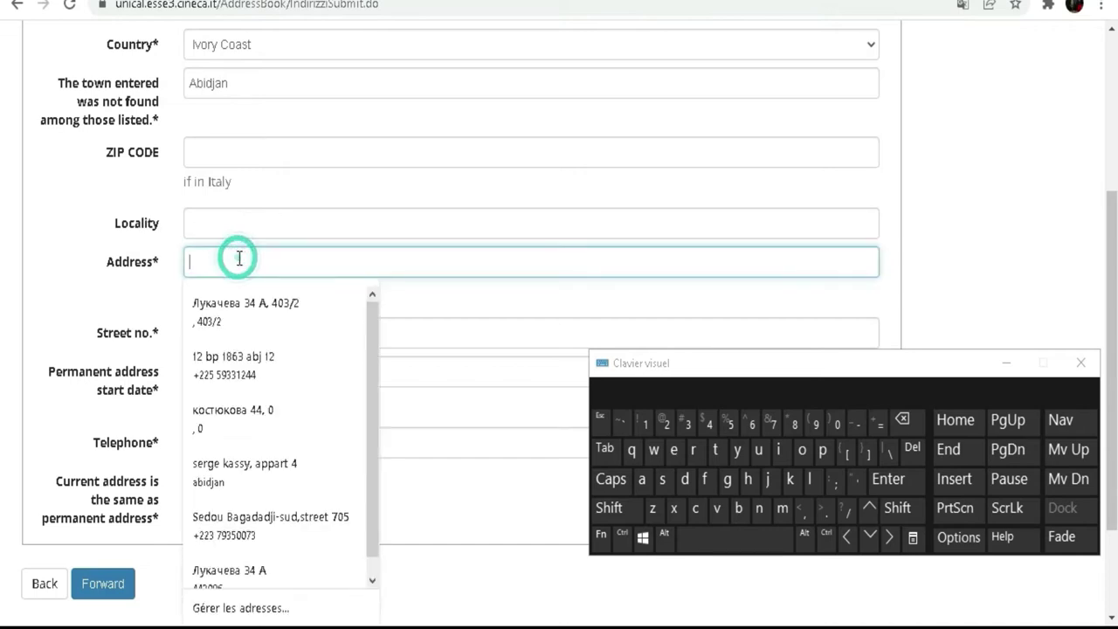
pyautogui.click(59, 281)
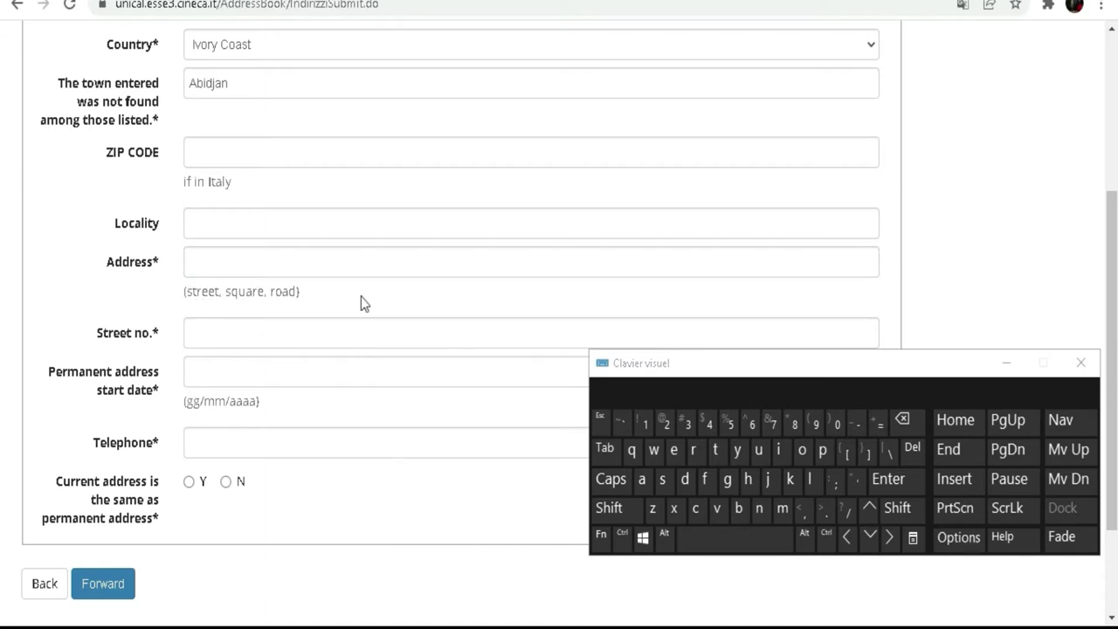
pyautogui.click(275, 261)
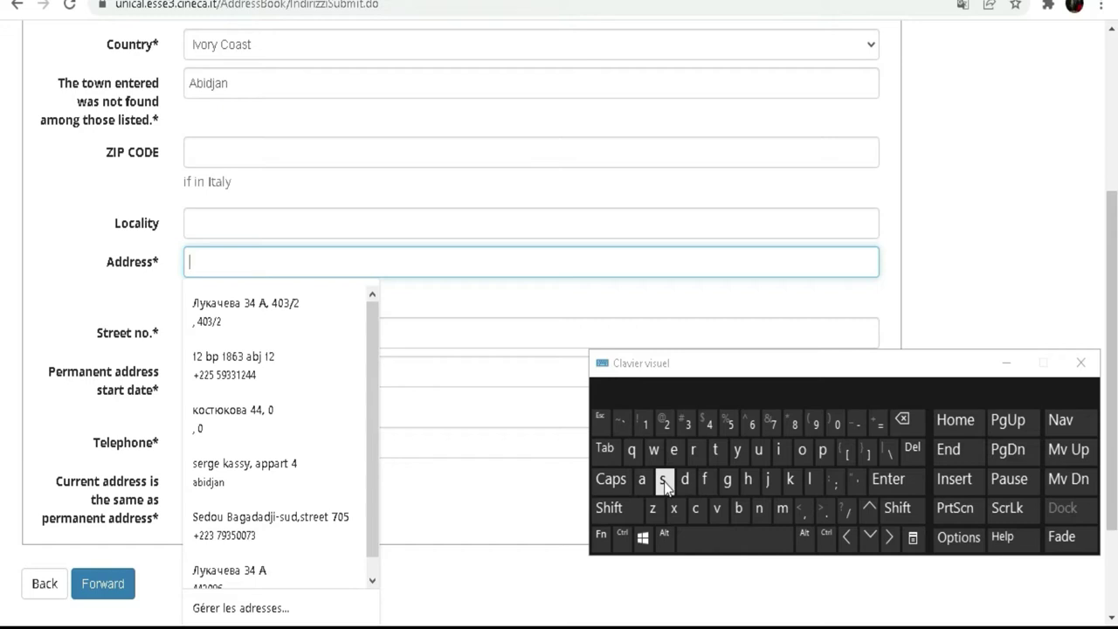
pyautogui.click(738, 508)
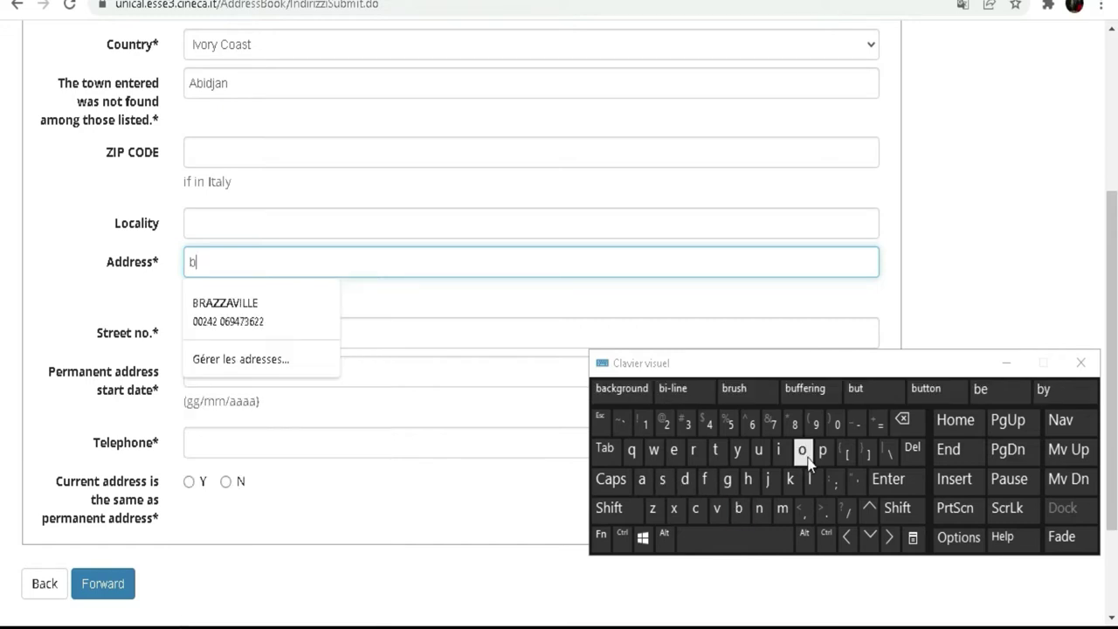
pyautogui.click(801, 449)
pyautogui.click(760, 454)
pyautogui.click(809, 479)
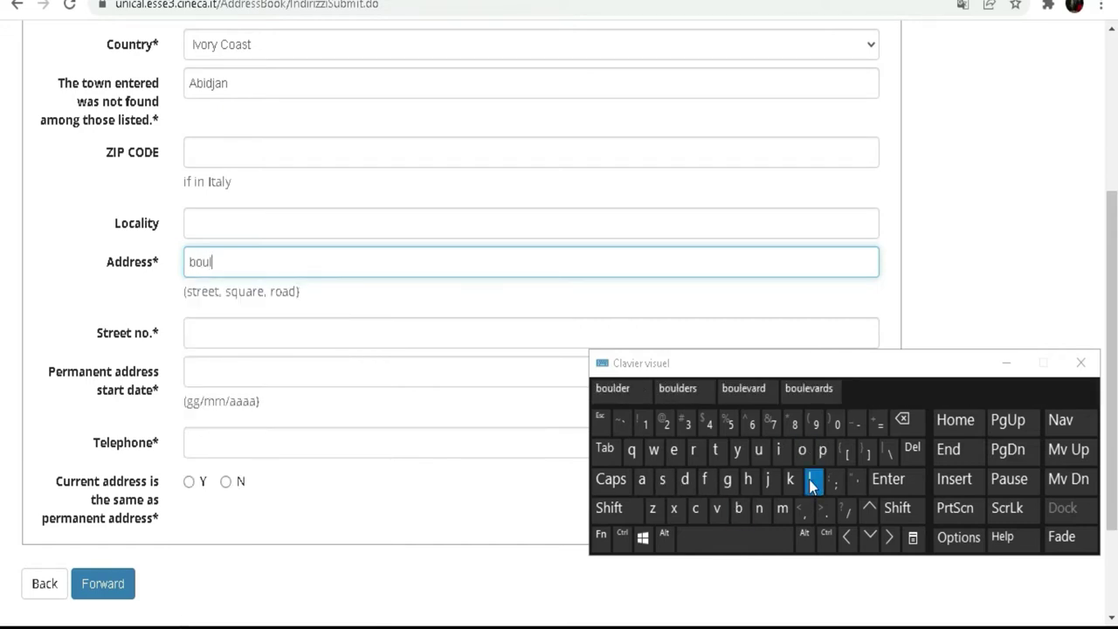
pyautogui.click(674, 451)
pyautogui.click(621, 390)
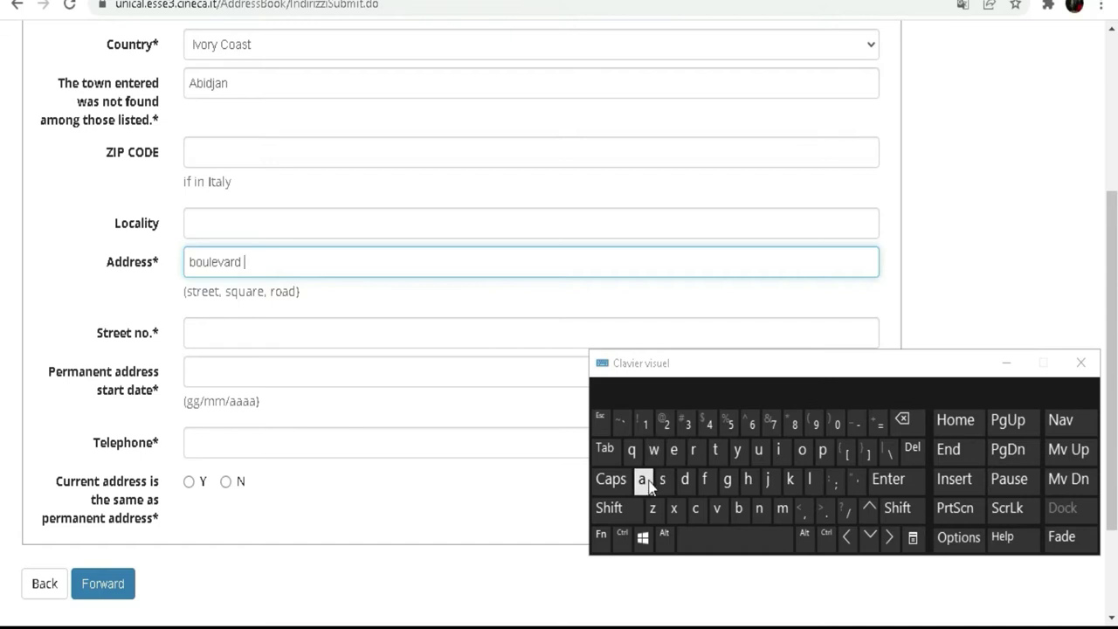
pyautogui.click(612, 510)
pyautogui.click(642, 480)
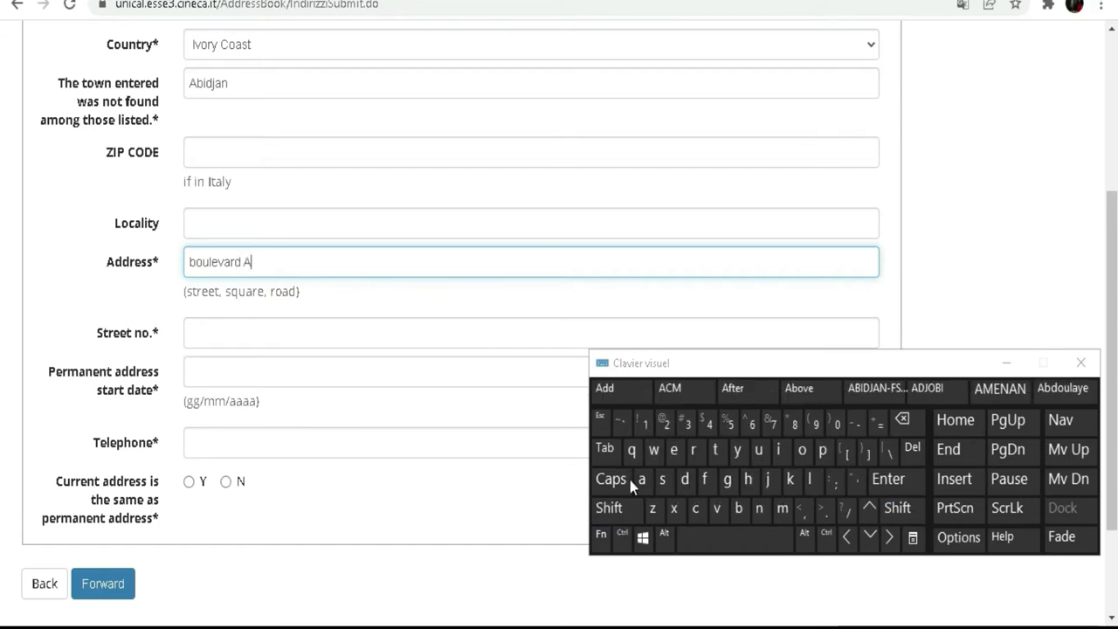
pyautogui.click(804, 511)
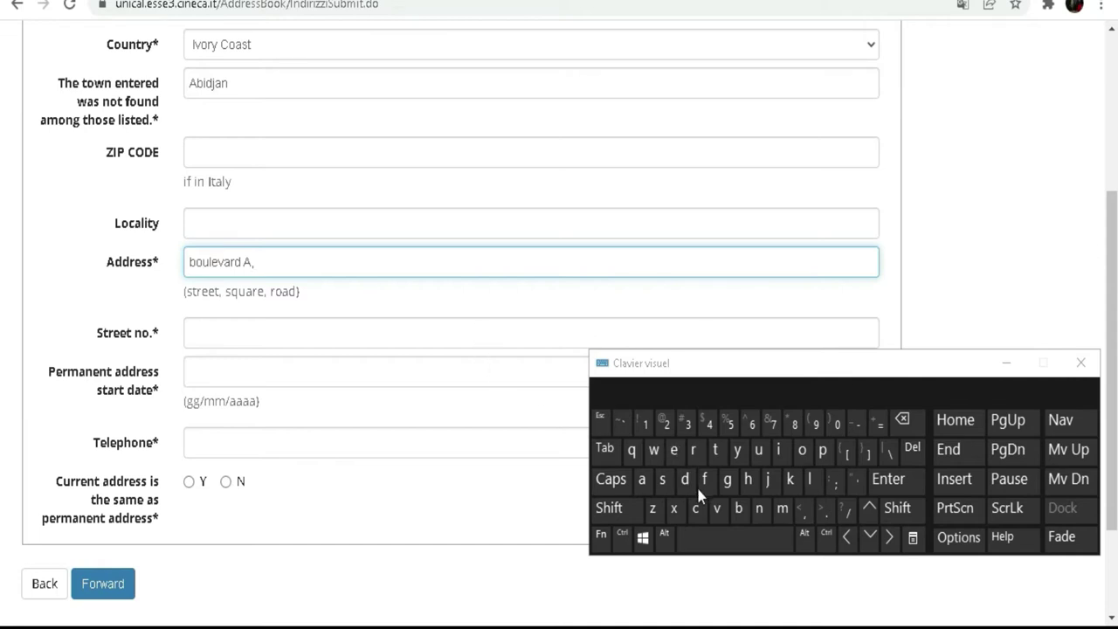
pyautogui.click(621, 511)
pyautogui.click(642, 480)
pyautogui.click(740, 511)
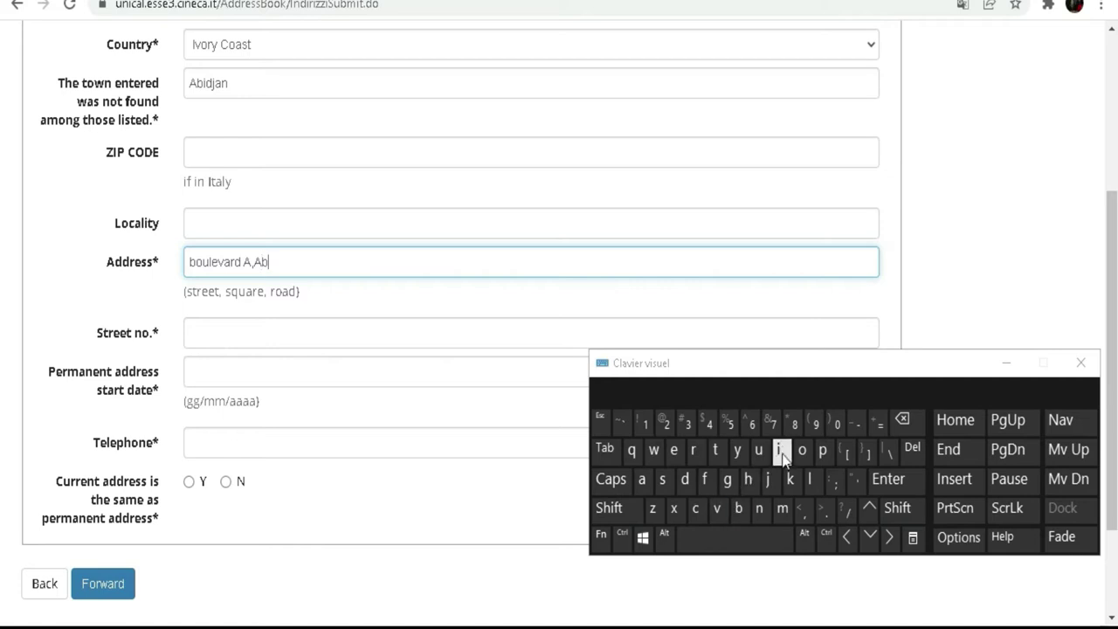
pyautogui.click(684, 479)
pyautogui.click(768, 478)
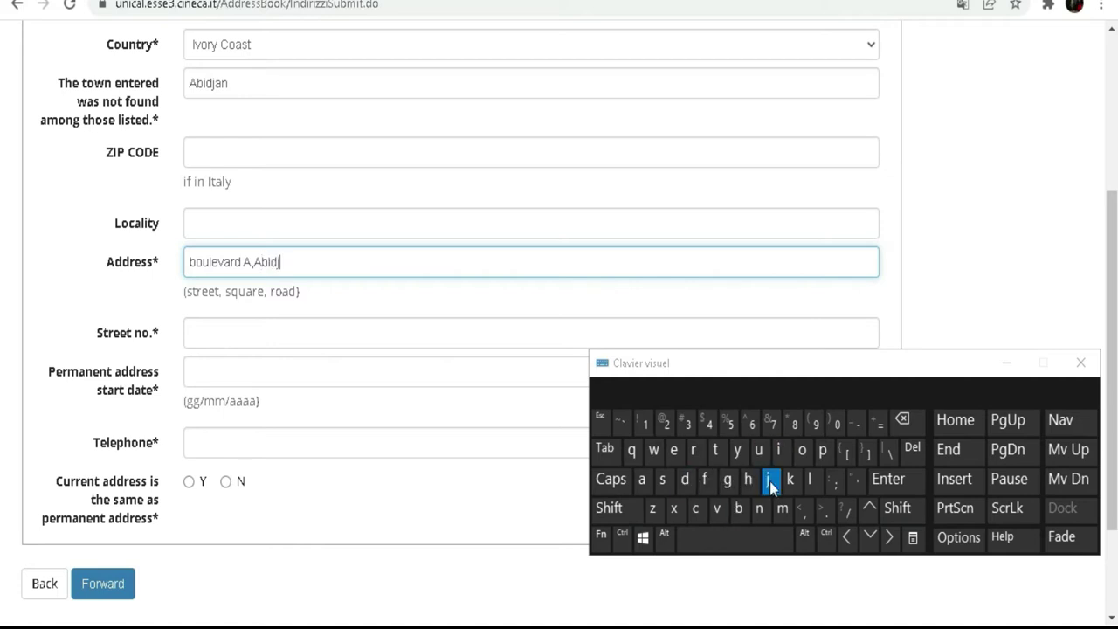
pyautogui.click(644, 479)
pyautogui.click(759, 508)
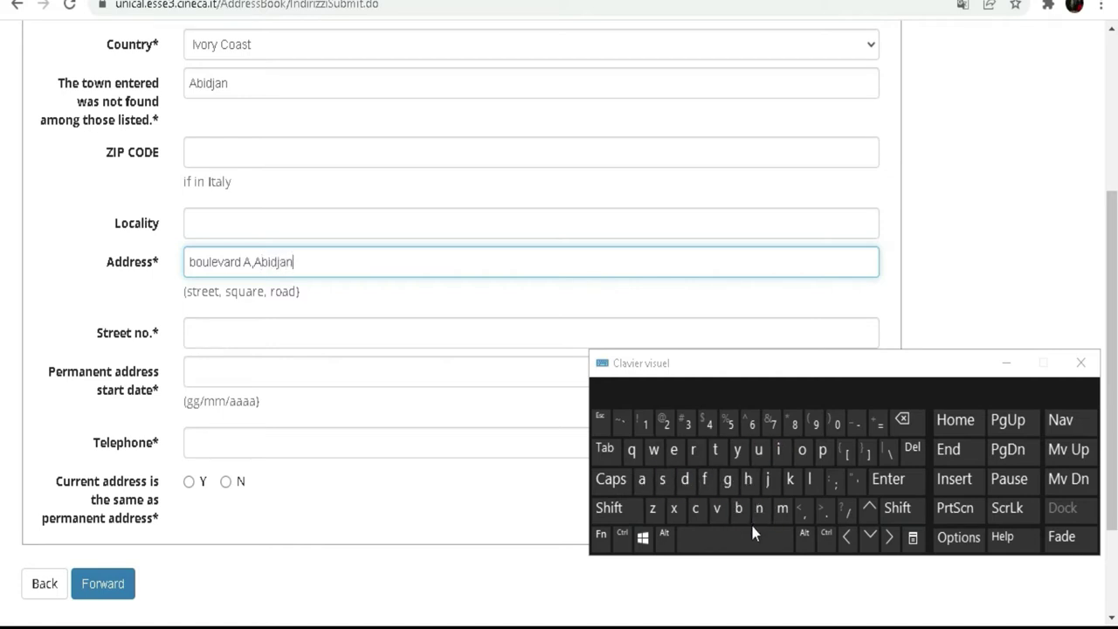
# - Append a hyphen and the district name to the street address
pyautogui.click(322, 264)
pyautogui.click(856, 424)
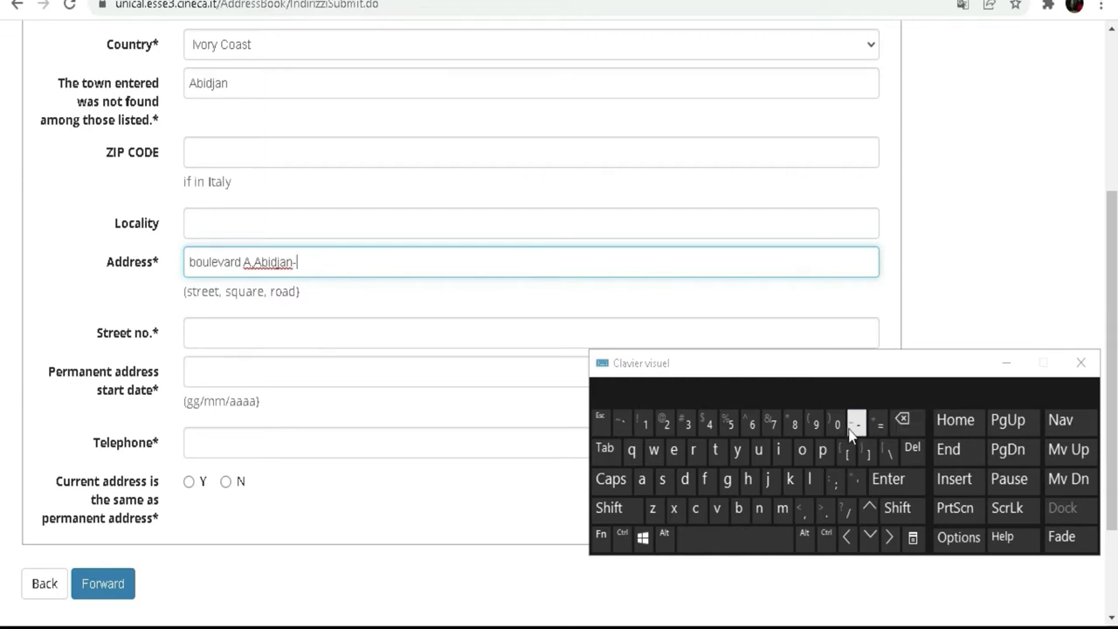
pyautogui.click(618, 507)
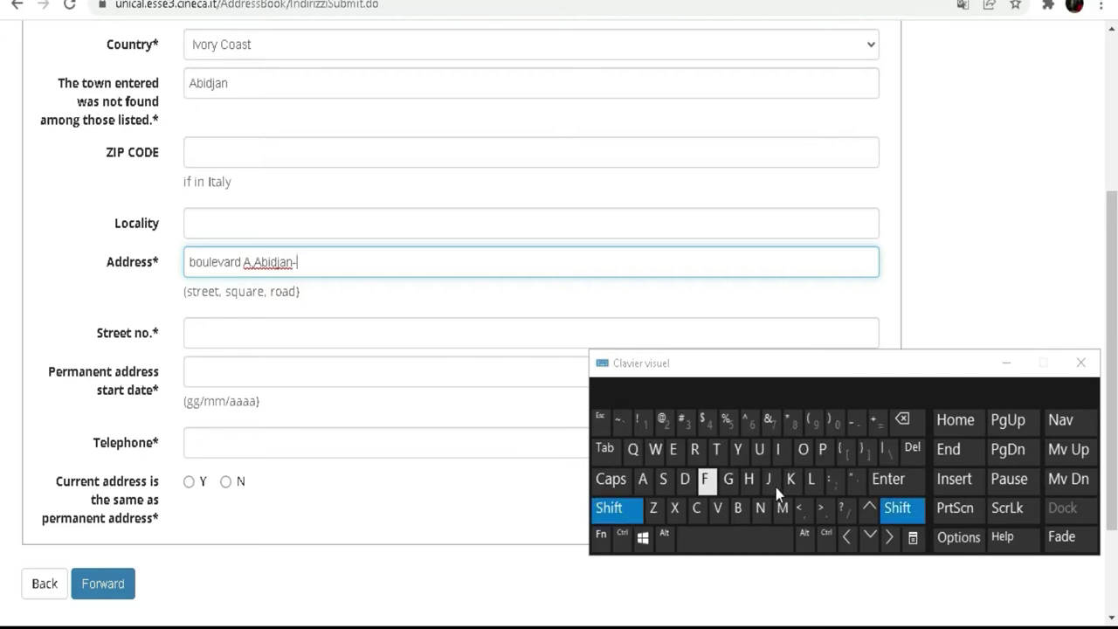
pyautogui.click(822, 449)
pyautogui.click(802, 448)
pyautogui.click(693, 451)
pyautogui.click(715, 449)
pyautogui.click(739, 507)
pyautogui.click(802, 449)
pyautogui.click(758, 449)
pyautogui.click(674, 449)
pyautogui.click(715, 449)
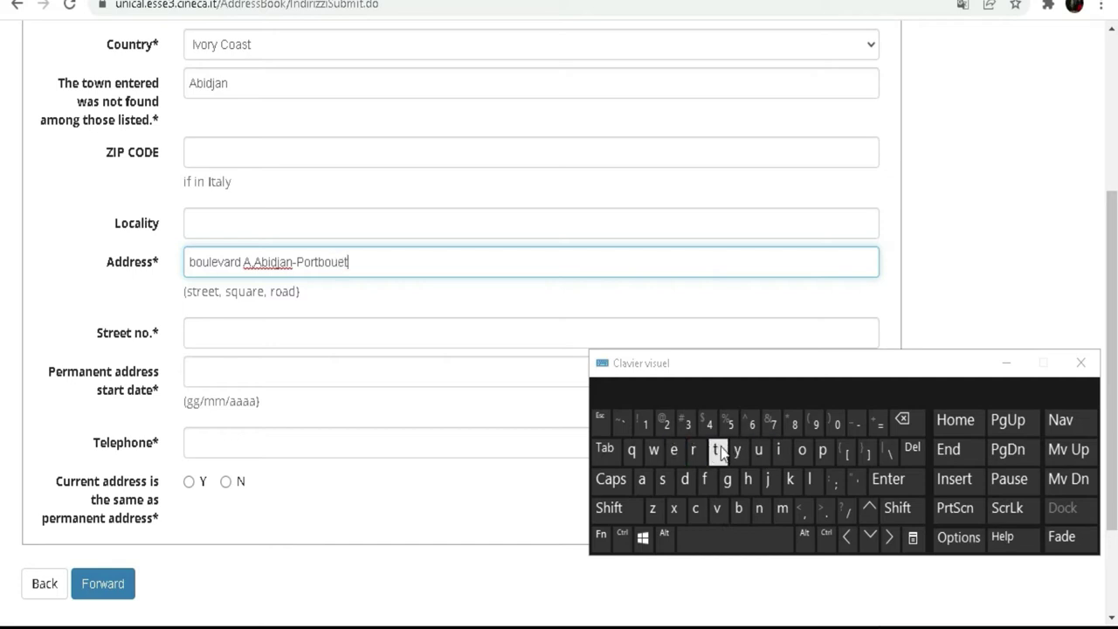
# - Enter the house number in the Street no. field
pyautogui.click(249, 329)
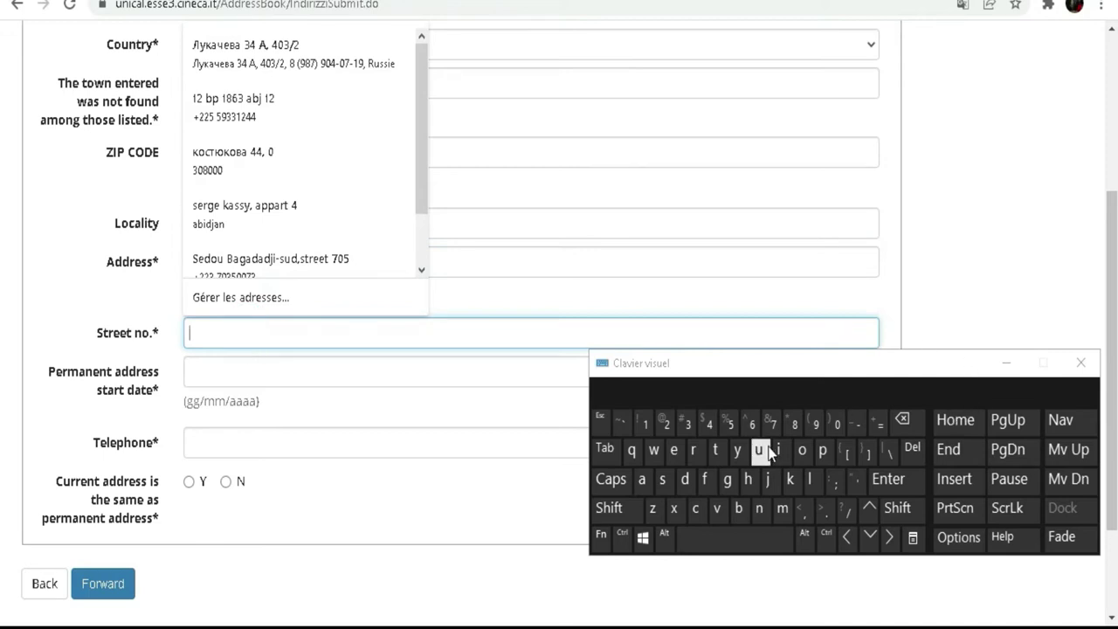
pyautogui.click(645, 424)
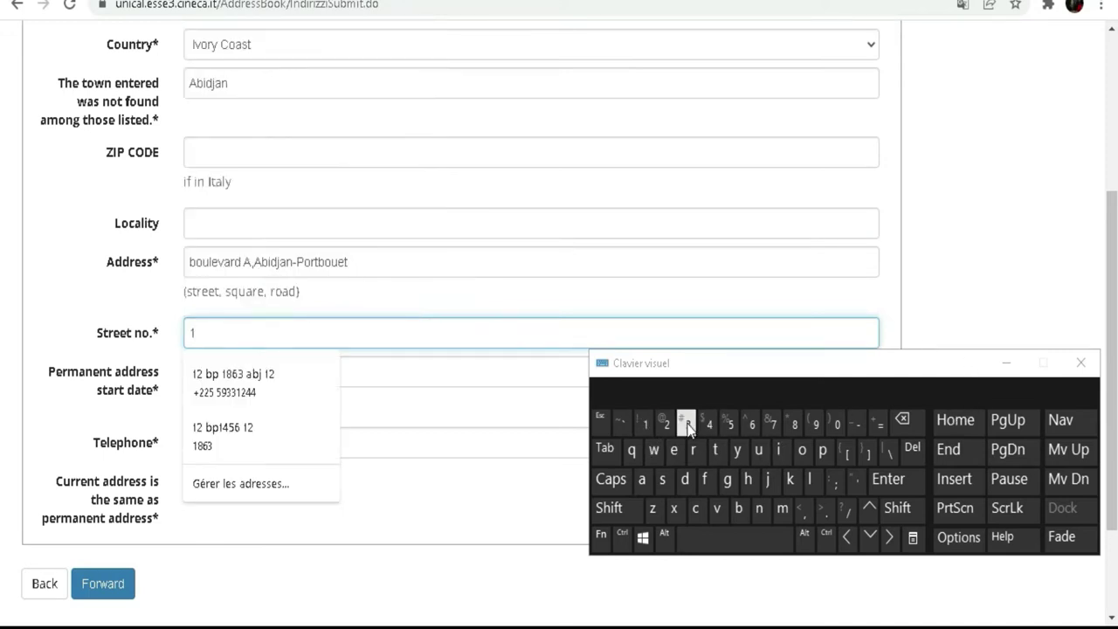
pyautogui.click(686, 426)
pyautogui.click(207, 367)
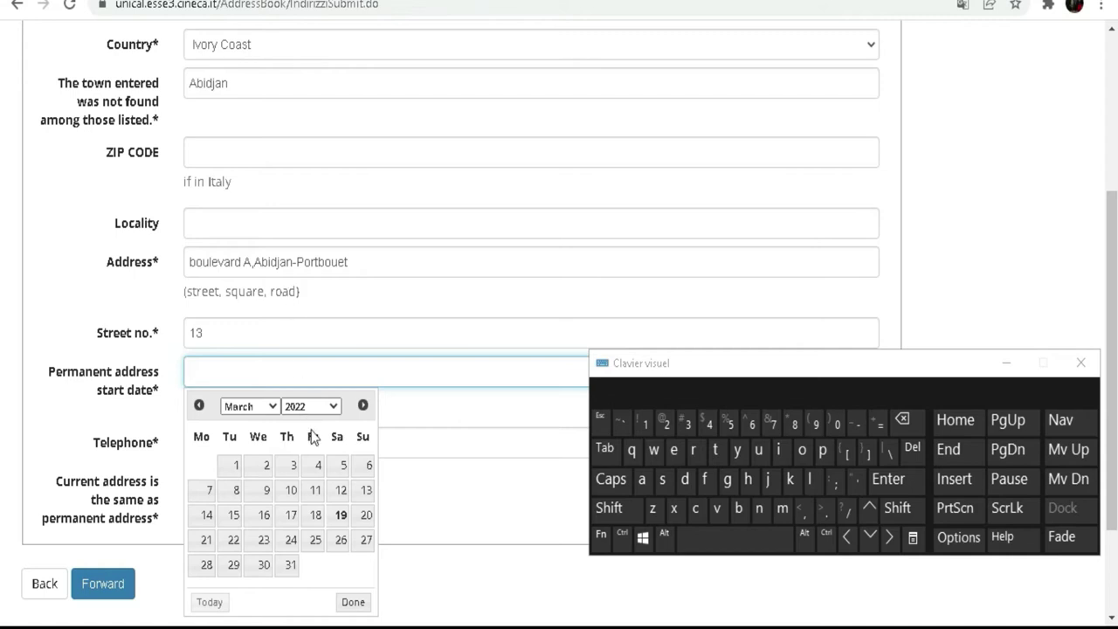
# - Pick 06/02/2007 as the permanent address start date using the year and month dropdowns
pyautogui.click(331, 409)
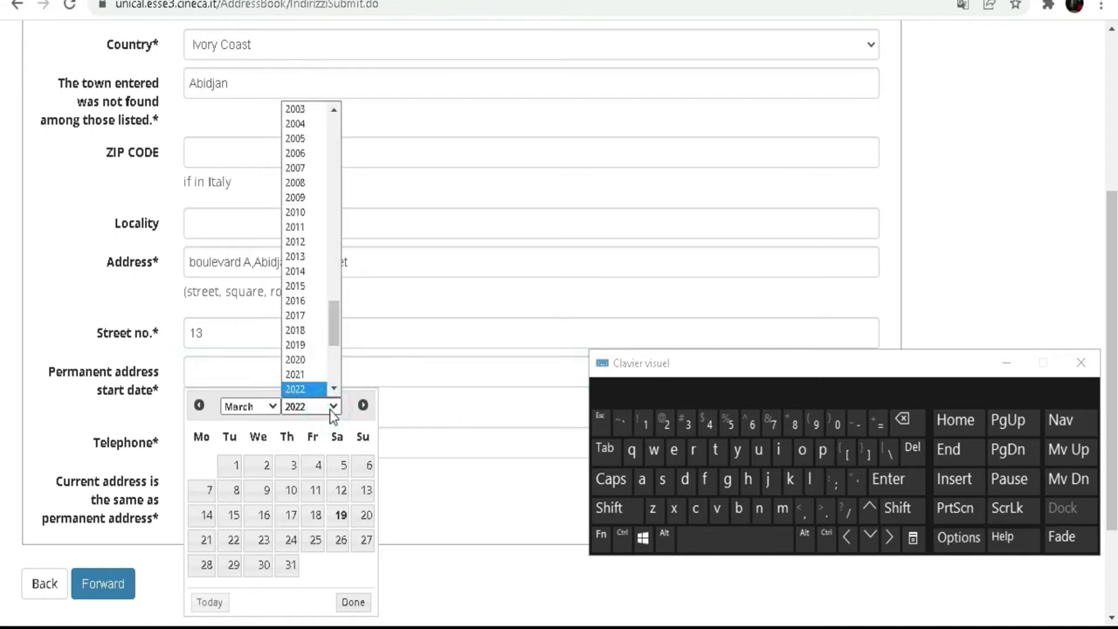
pyautogui.click(311, 169)
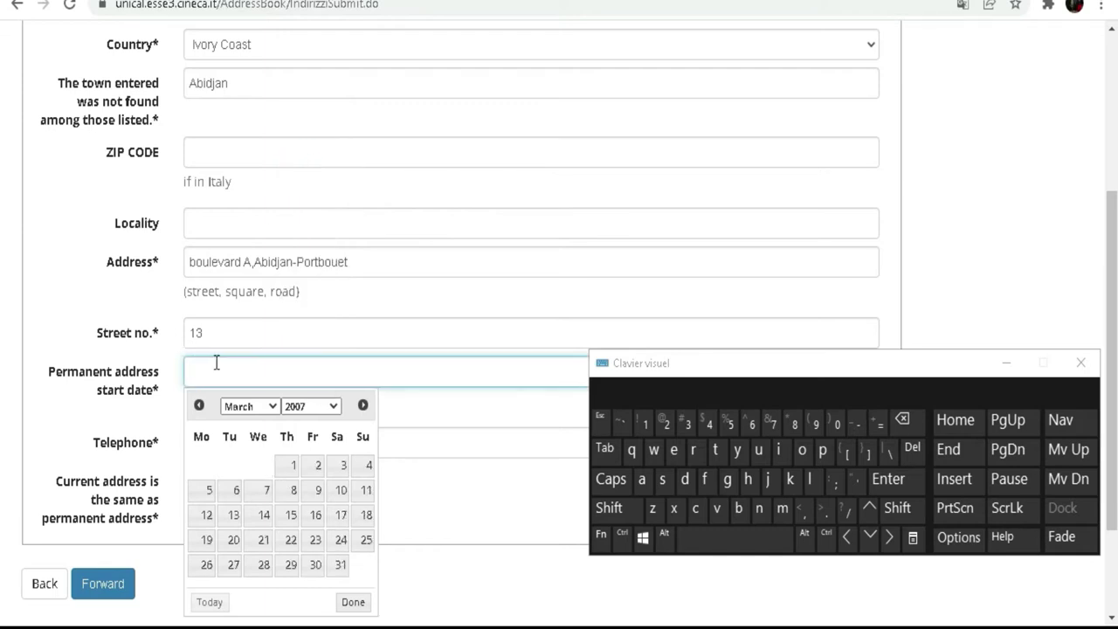
pyautogui.click(264, 409)
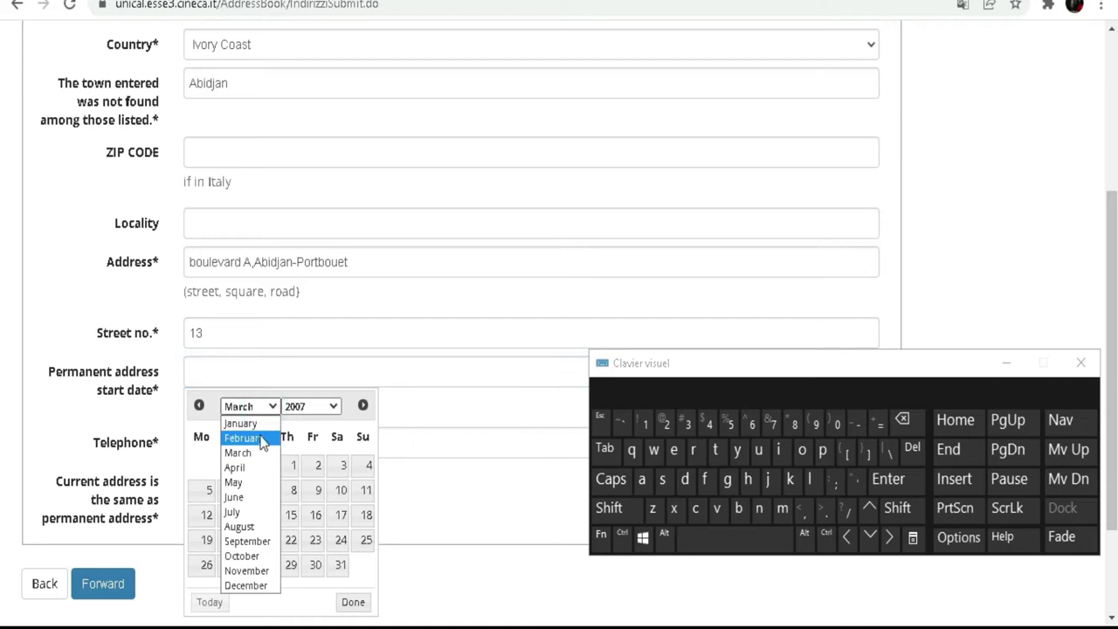
pyautogui.click(255, 434)
pyautogui.click(234, 489)
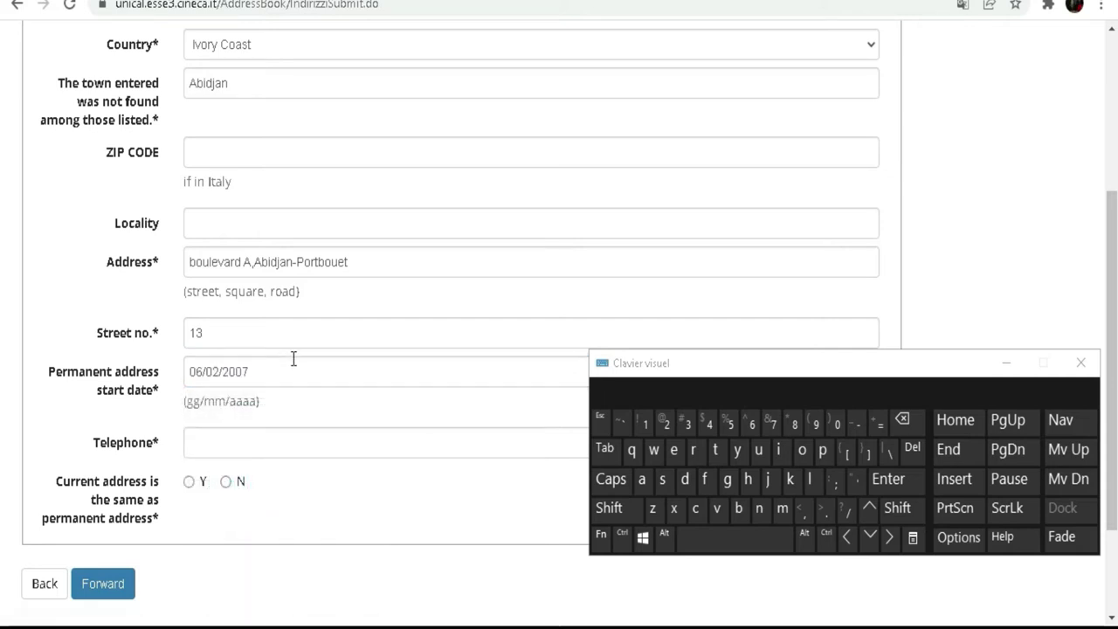
pyautogui.scroll(-3, 244, 302)
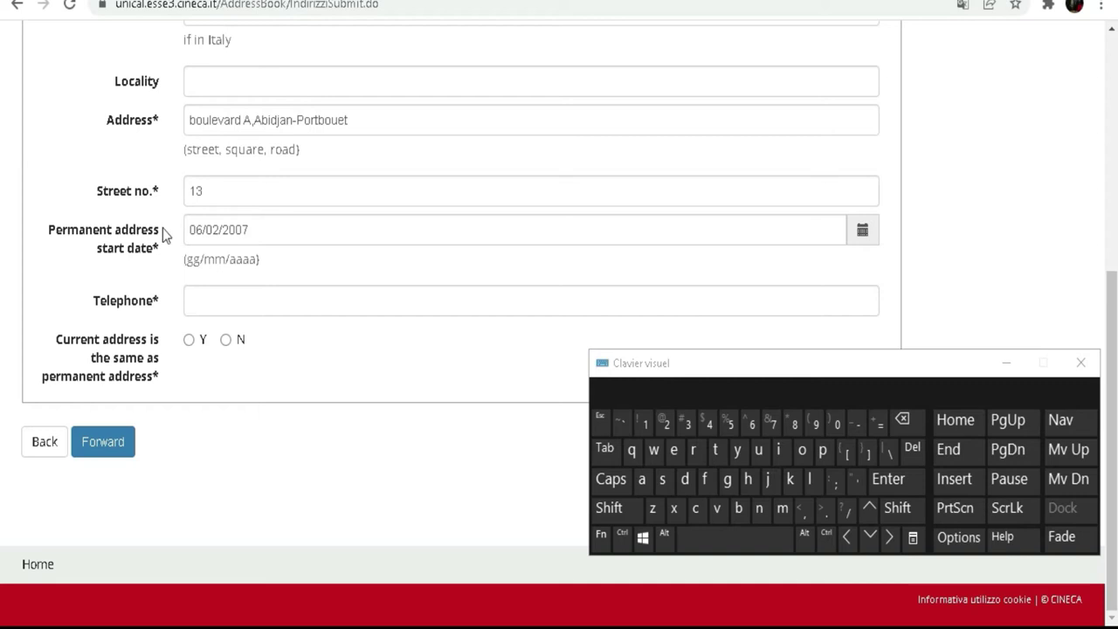
pyautogui.click(259, 299)
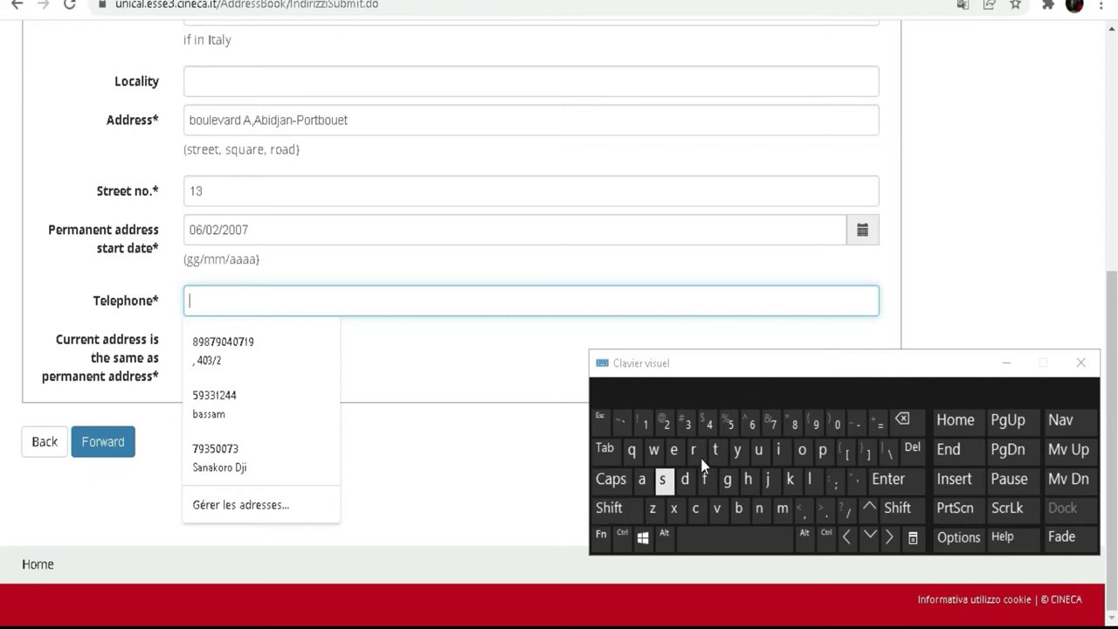
# - Enter the applicant's phone number with the +225 prefix, correcting one mistyped digit
pyautogui.click(624, 509)
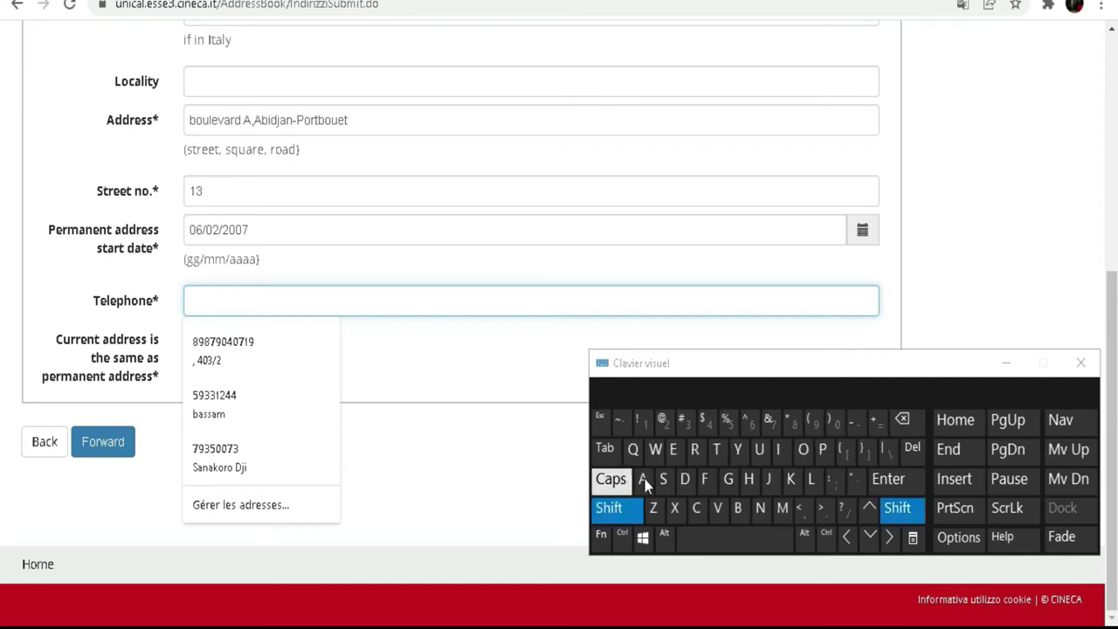
pyautogui.click(878, 423)
pyautogui.click(667, 425)
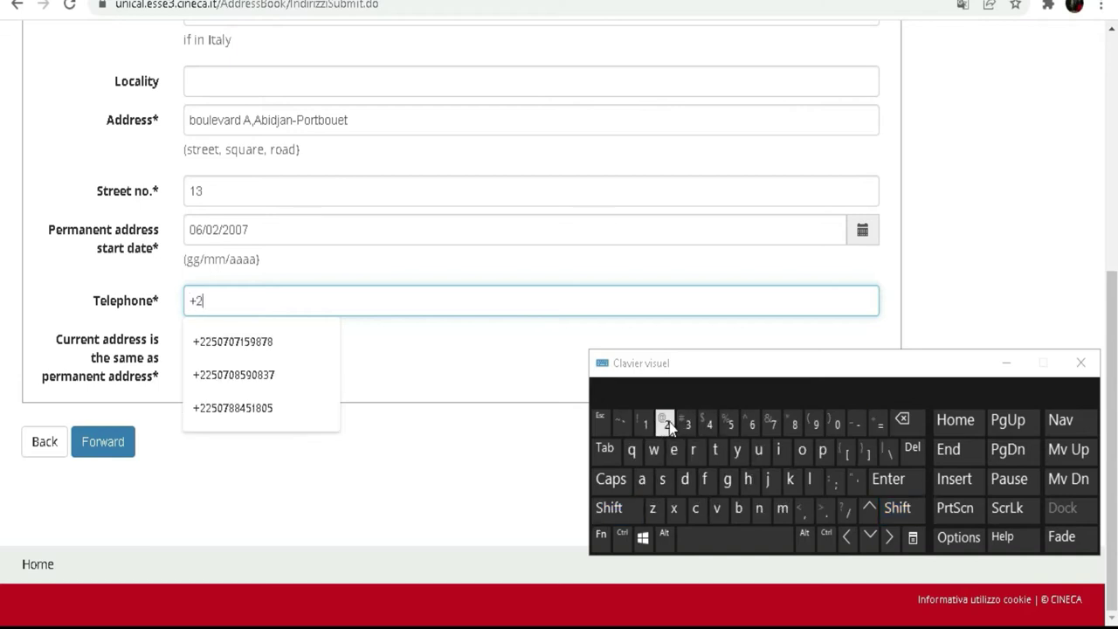
pyautogui.click(733, 428)
pyautogui.click(816, 424)
pyautogui.click(667, 425)
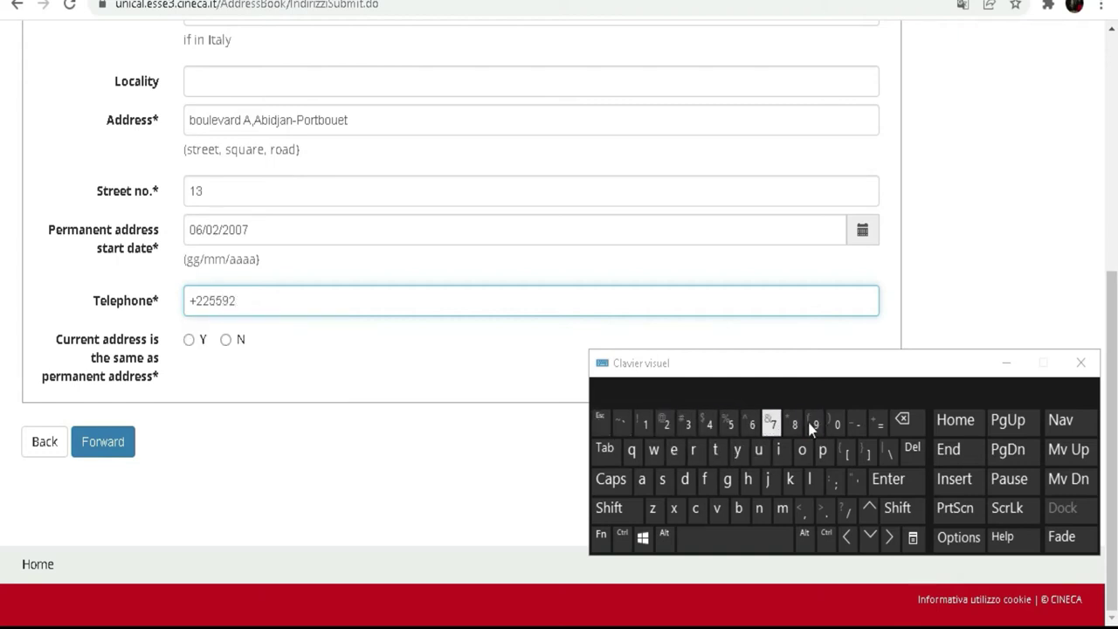
pyautogui.click(901, 419)
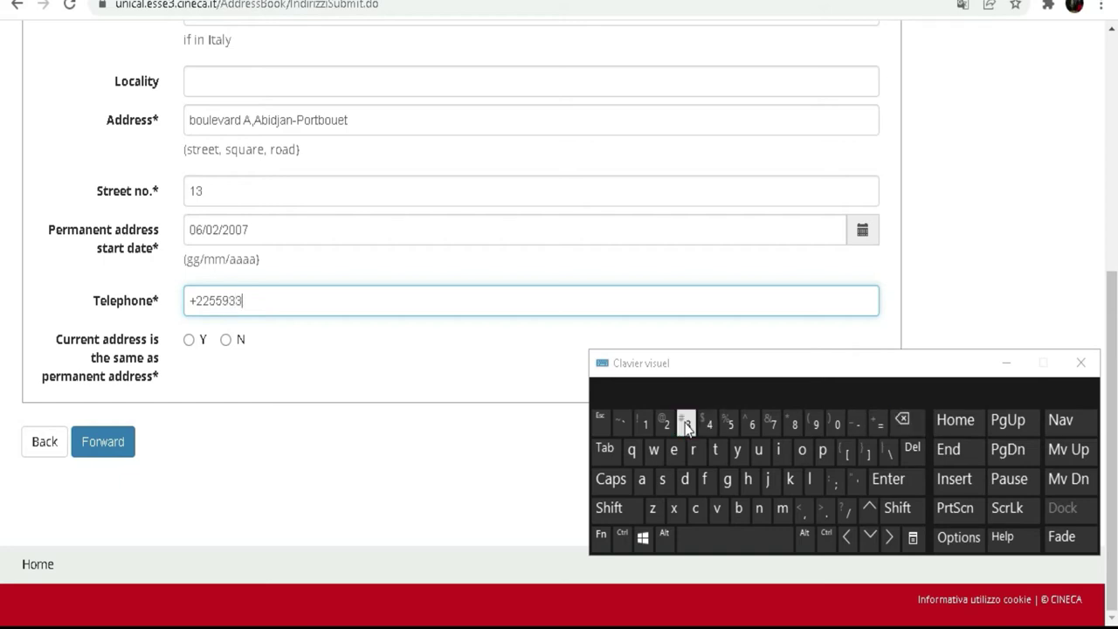
pyautogui.click(642, 426)
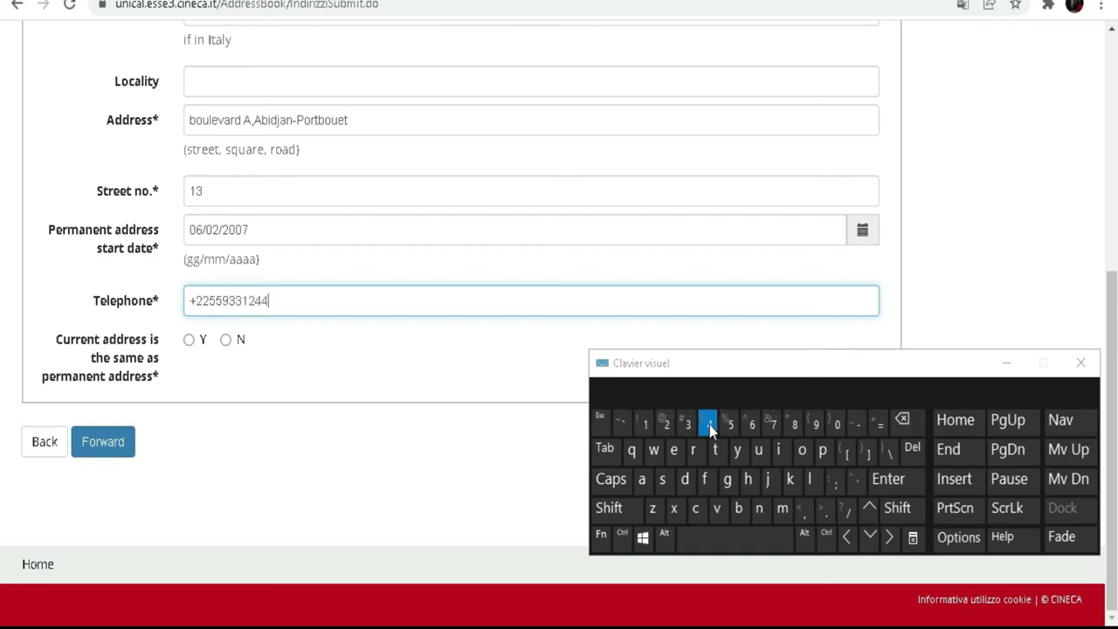
pyautogui.click(312, 371)
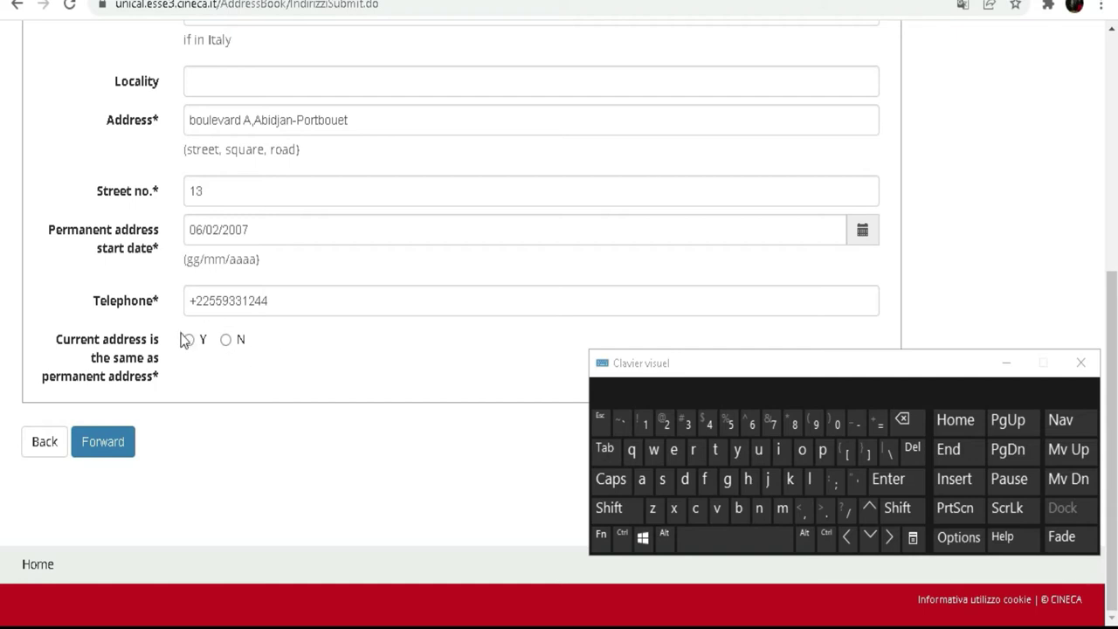
# - Answer Y to 'Current address is the same as permanent address' and submit the address
pyautogui.scroll(2, 232, 211)
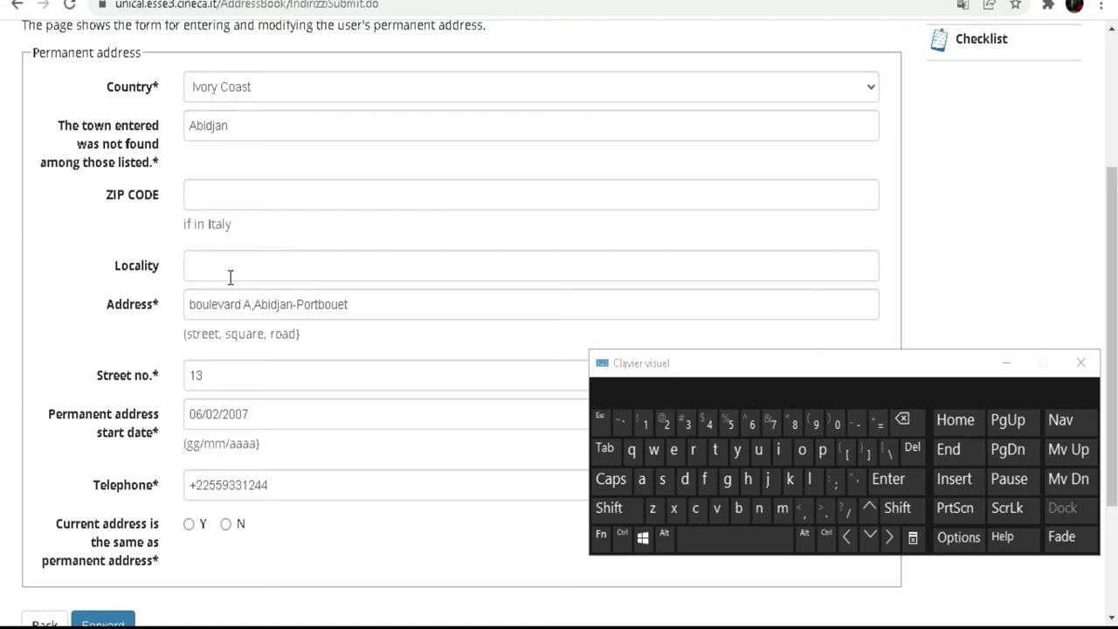
pyautogui.scroll(-2, 229, 278)
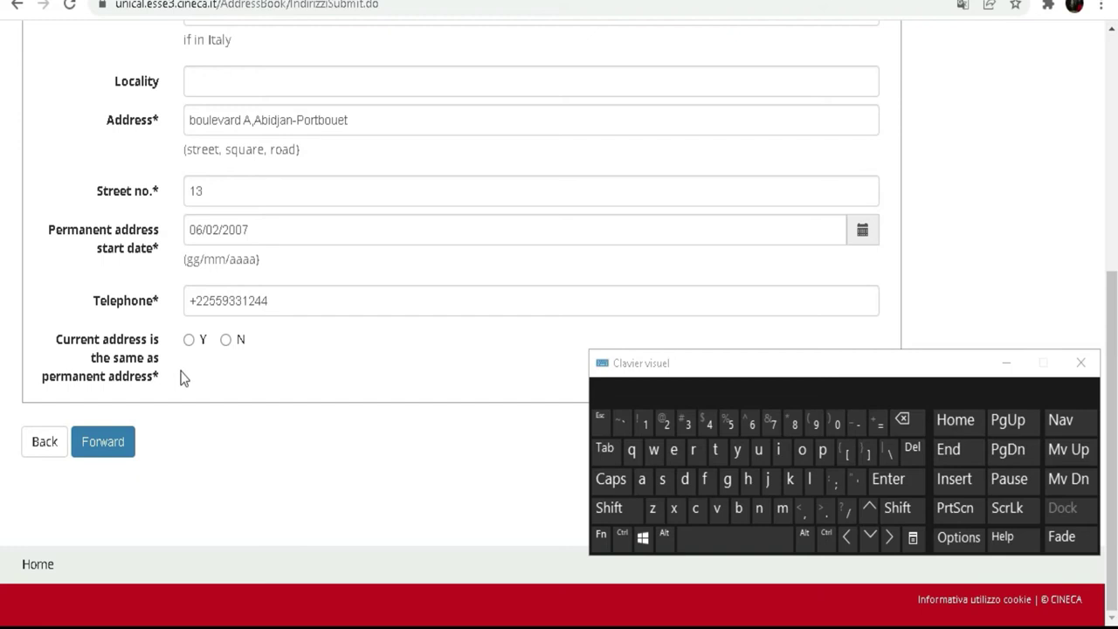
pyautogui.click(188, 339)
pyautogui.click(225, 341)
pyautogui.click(188, 340)
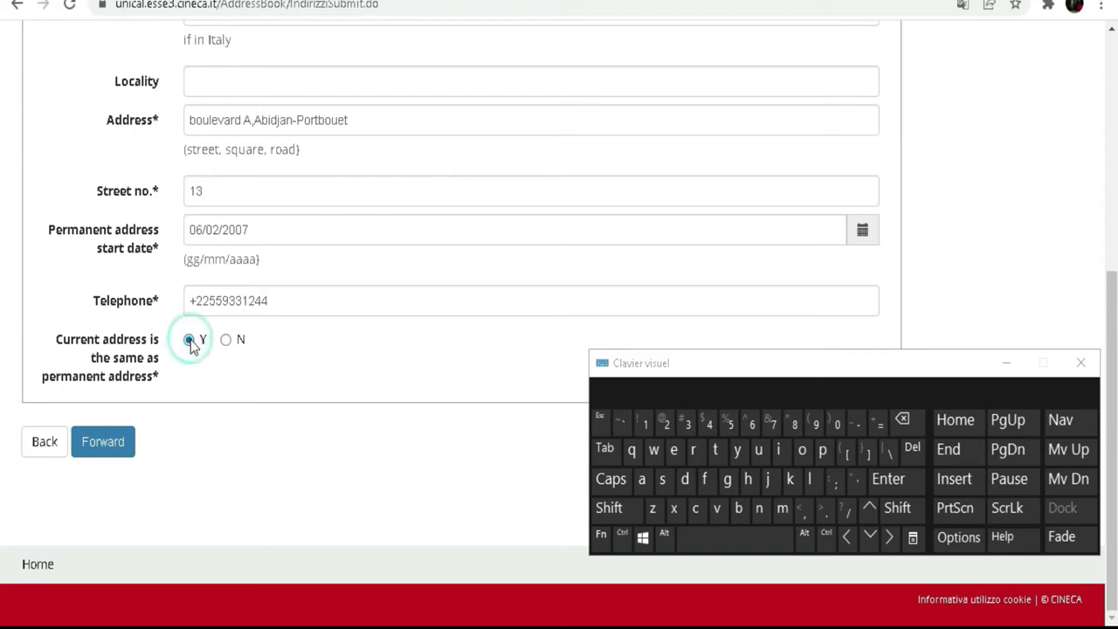
pyautogui.click(111, 444)
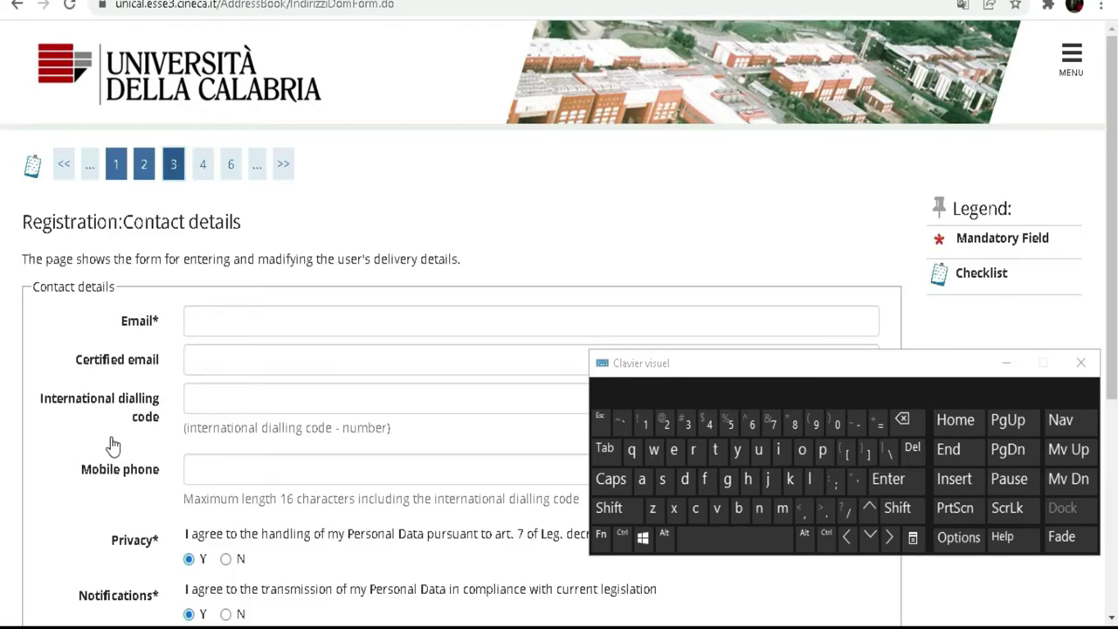
# - Type the user-name part of the applicant's e-mail into the Email field
pyautogui.scroll(-2, 231, 305)
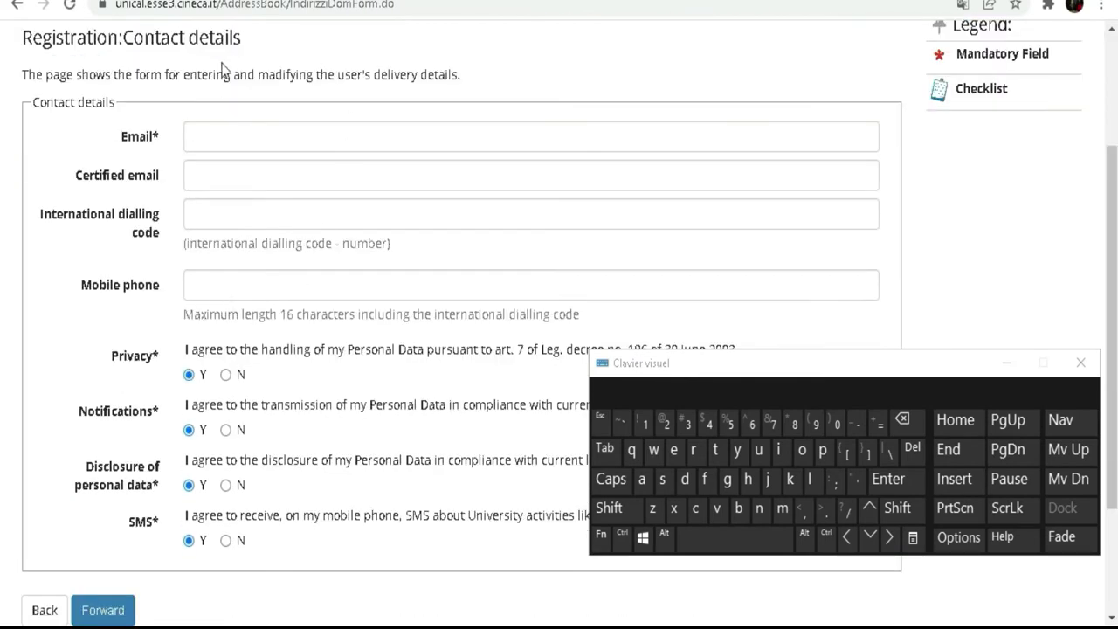
pyautogui.click(226, 131)
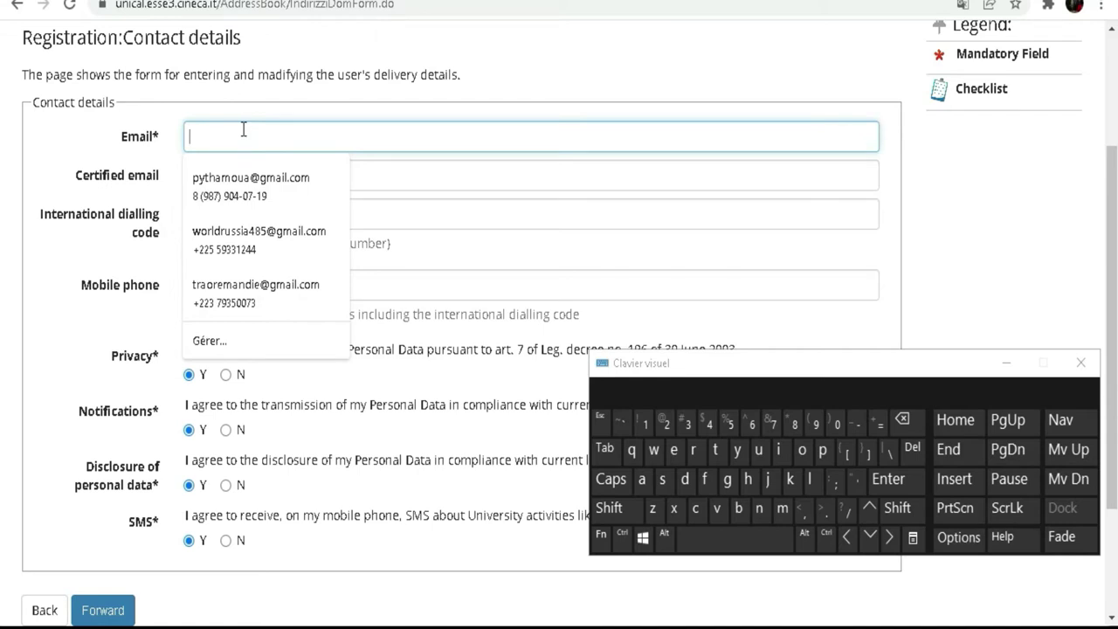
pyautogui.click(79, 132)
pyautogui.click(75, 174)
pyautogui.click(332, 137)
pyautogui.click(782, 508)
pyautogui.click(801, 450)
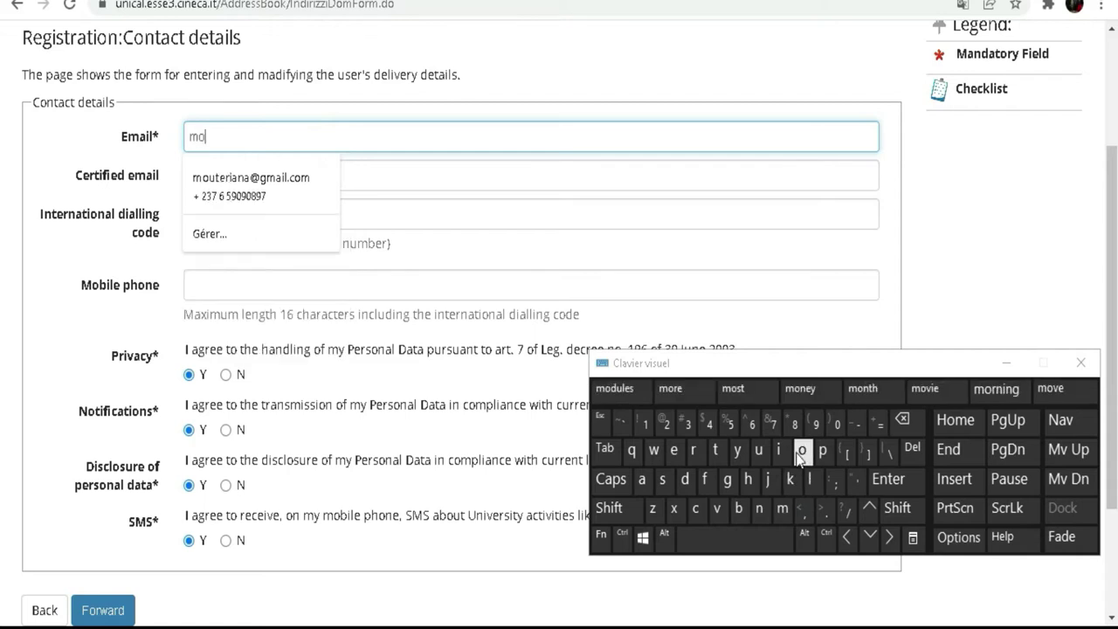
pyautogui.click(759, 508)
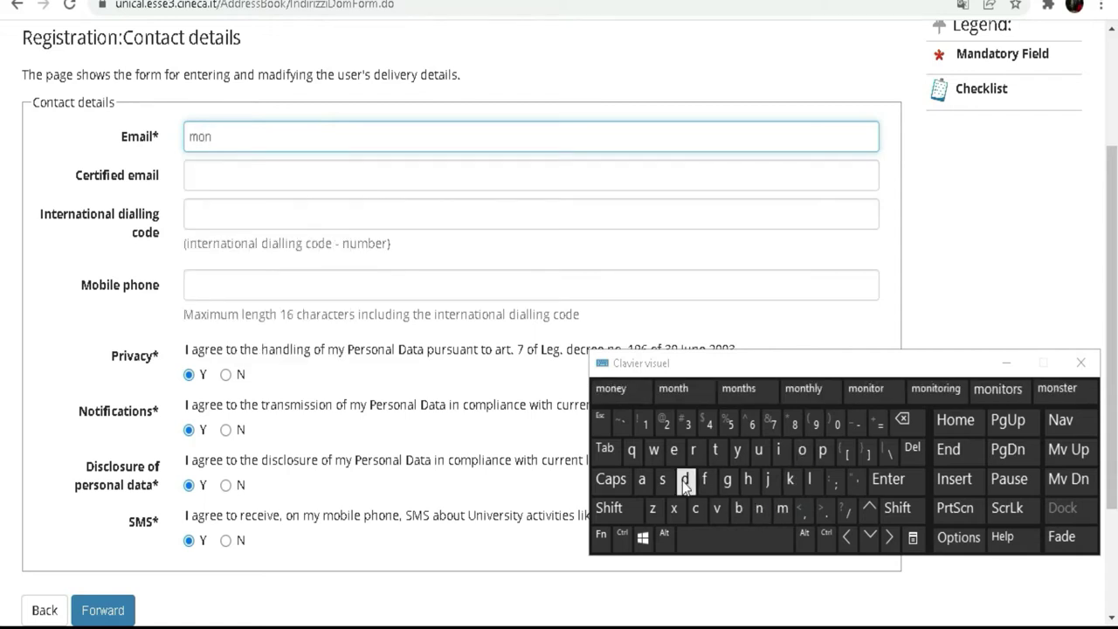
pyautogui.click(685, 478)
pyautogui.click(673, 449)
pyautogui.click(744, 509)
pyautogui.click(800, 450)
pyautogui.click(758, 449)
pyautogui.click(664, 479)
pyautogui.click(674, 449)
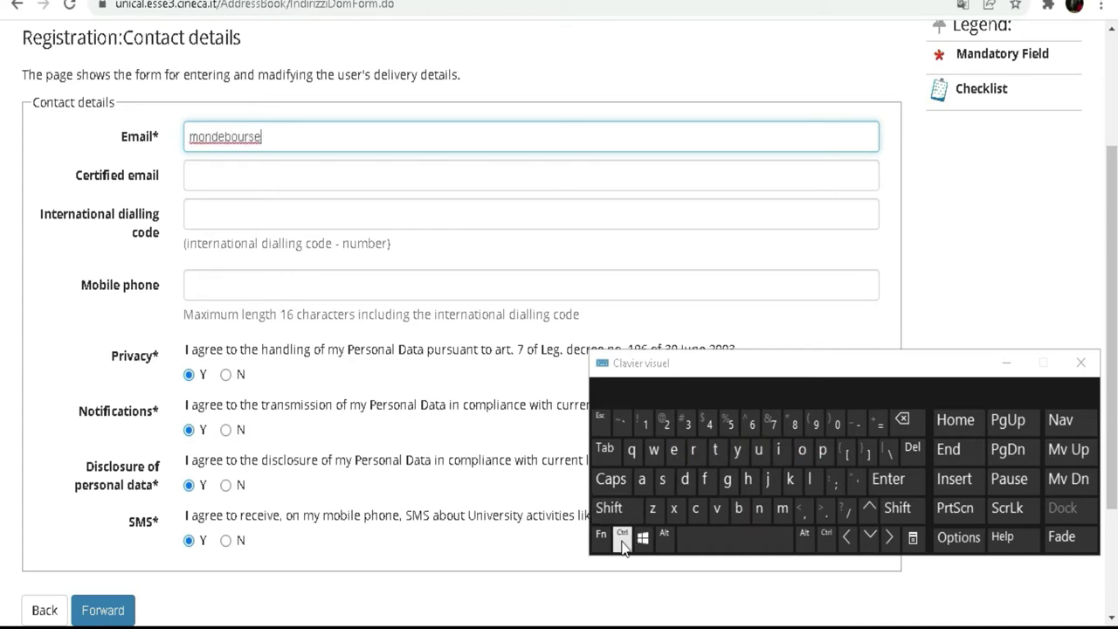
pyautogui.click(609, 508)
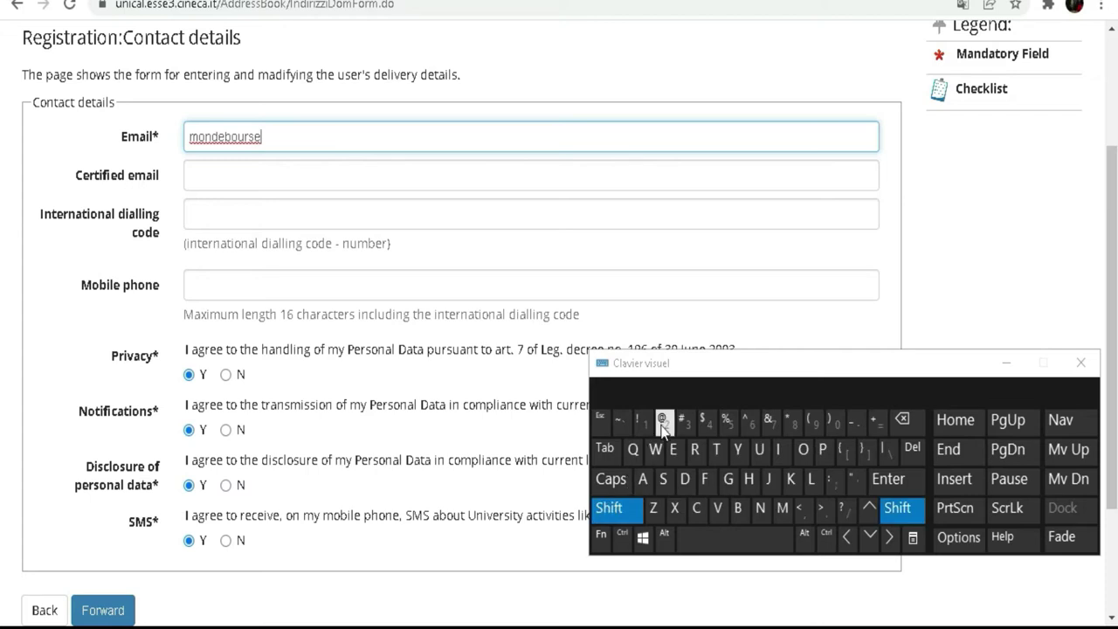
pyautogui.click(661, 421)
pyautogui.click(728, 479)
pyautogui.click(783, 508)
pyautogui.click(642, 478)
pyautogui.click(778, 449)
pyautogui.click(812, 480)
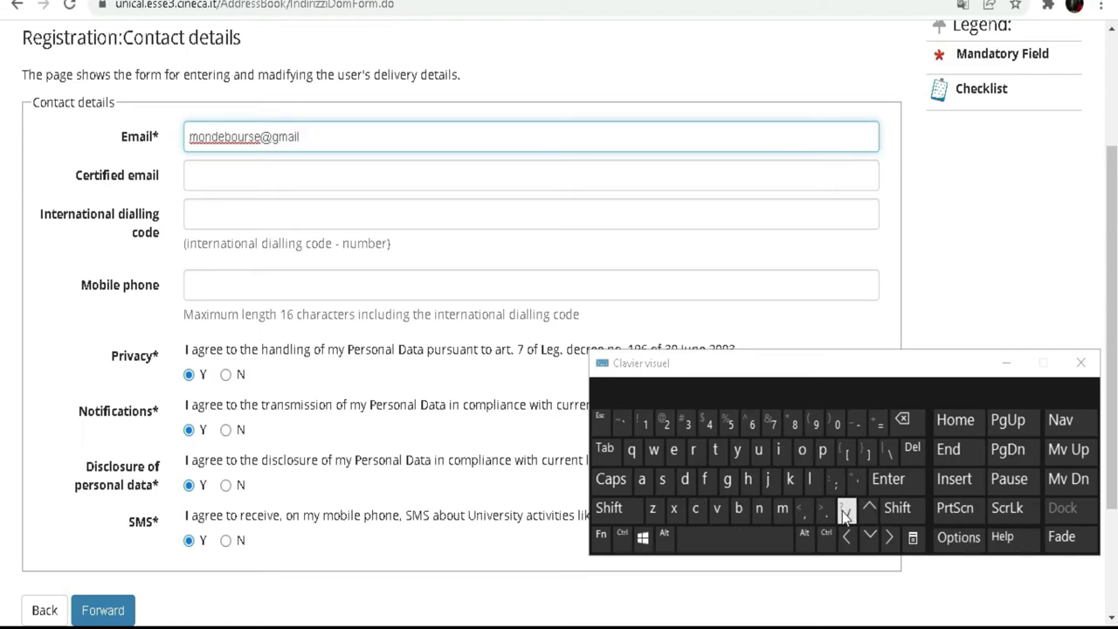
pyautogui.click(824, 510)
pyautogui.click(696, 508)
pyautogui.click(801, 449)
pyautogui.click(782, 509)
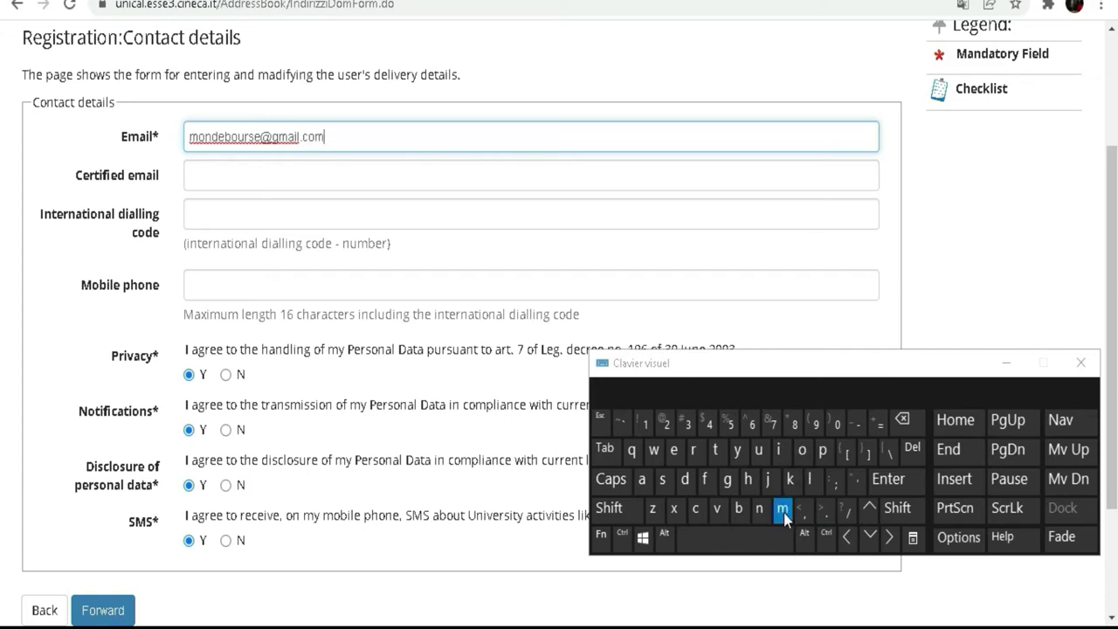
pyautogui.click(233, 177)
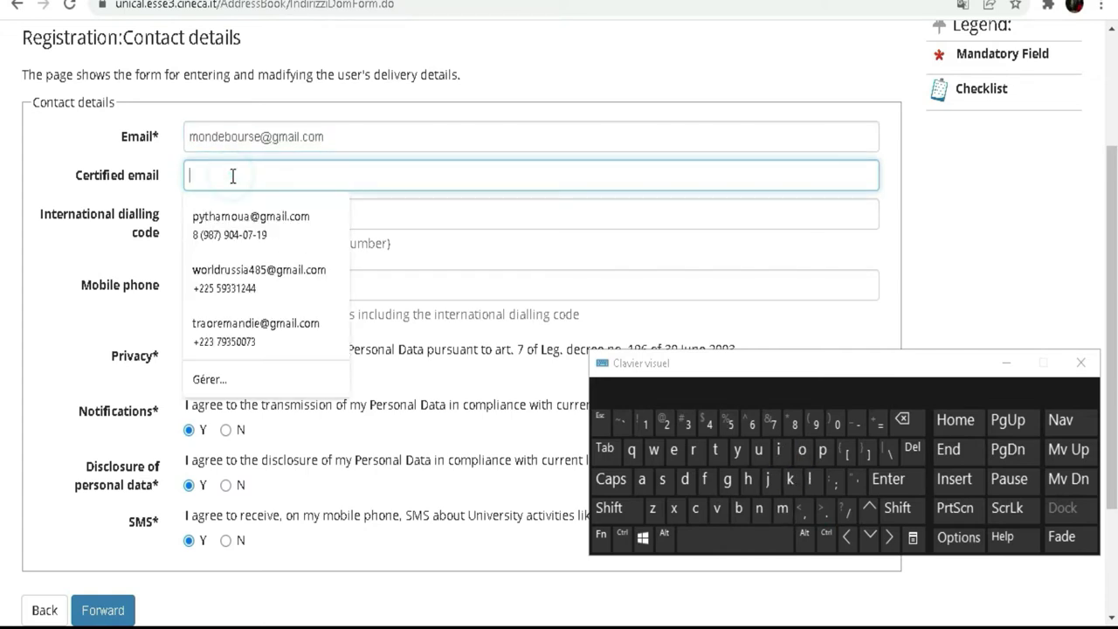
# - Type the user-name part of the applicant's e-mail into Certified email
pyautogui.click(783, 508)
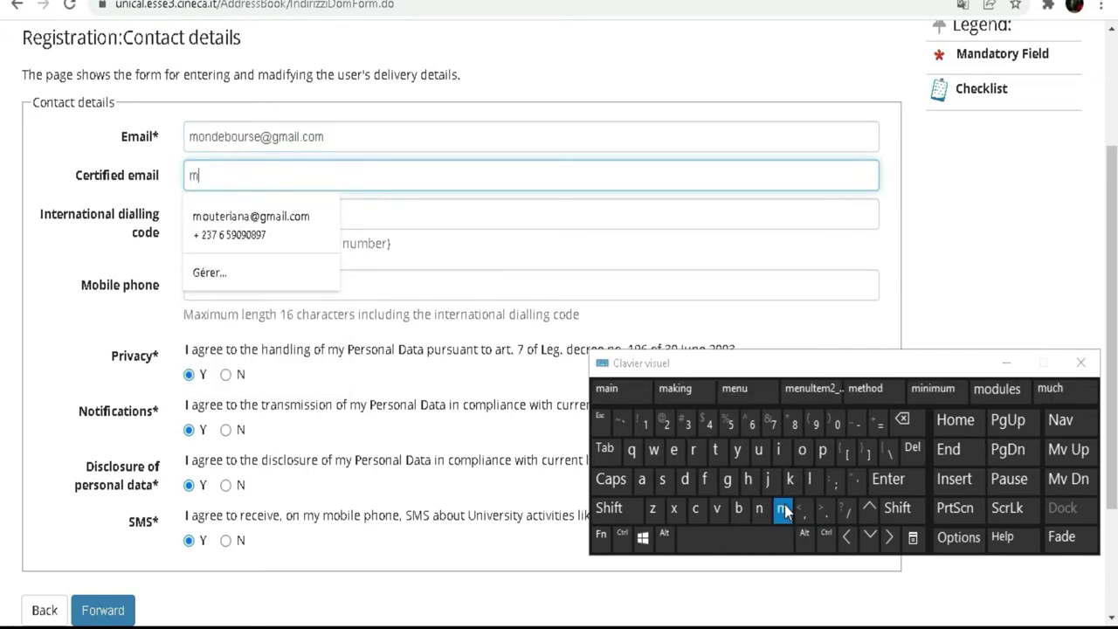
pyautogui.click(802, 449)
pyautogui.click(759, 508)
pyautogui.click(685, 479)
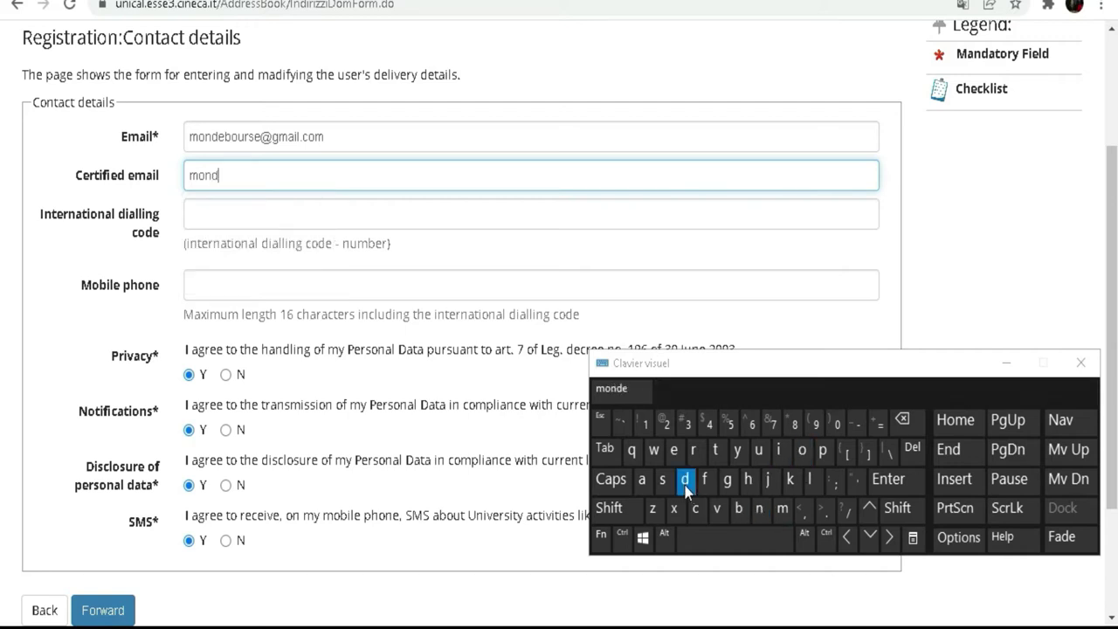
pyautogui.click(674, 449)
pyautogui.click(738, 507)
pyautogui.click(802, 451)
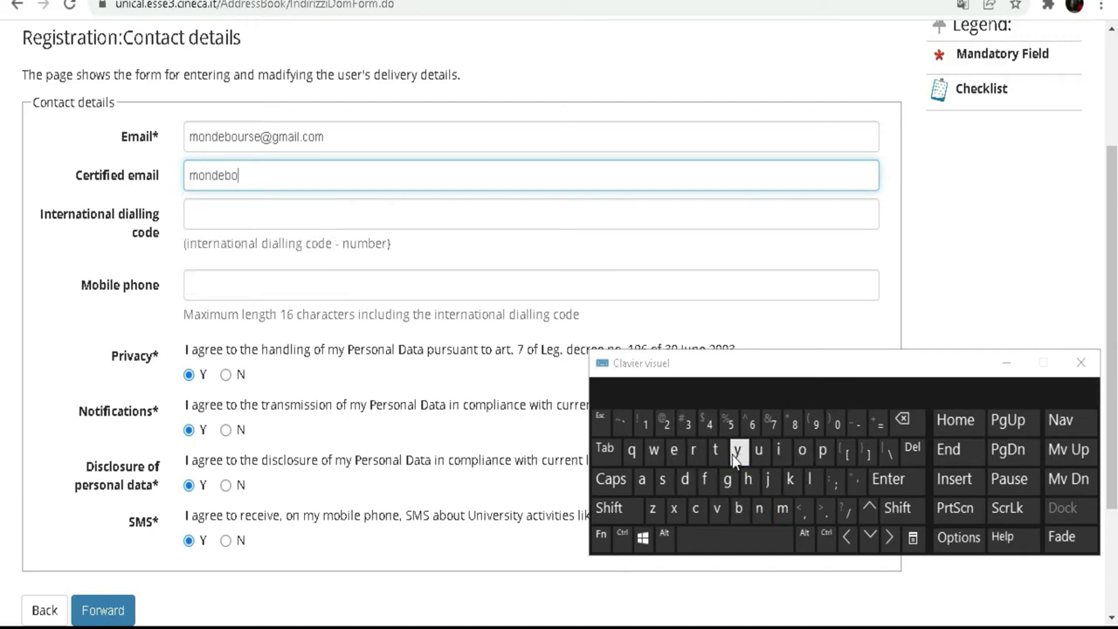
pyautogui.click(758, 450)
pyautogui.click(695, 450)
pyautogui.click(662, 479)
pyautogui.click(673, 449)
pyautogui.click(609, 507)
pyautogui.click(662, 420)
pyautogui.click(727, 479)
pyautogui.click(783, 507)
pyautogui.click(642, 479)
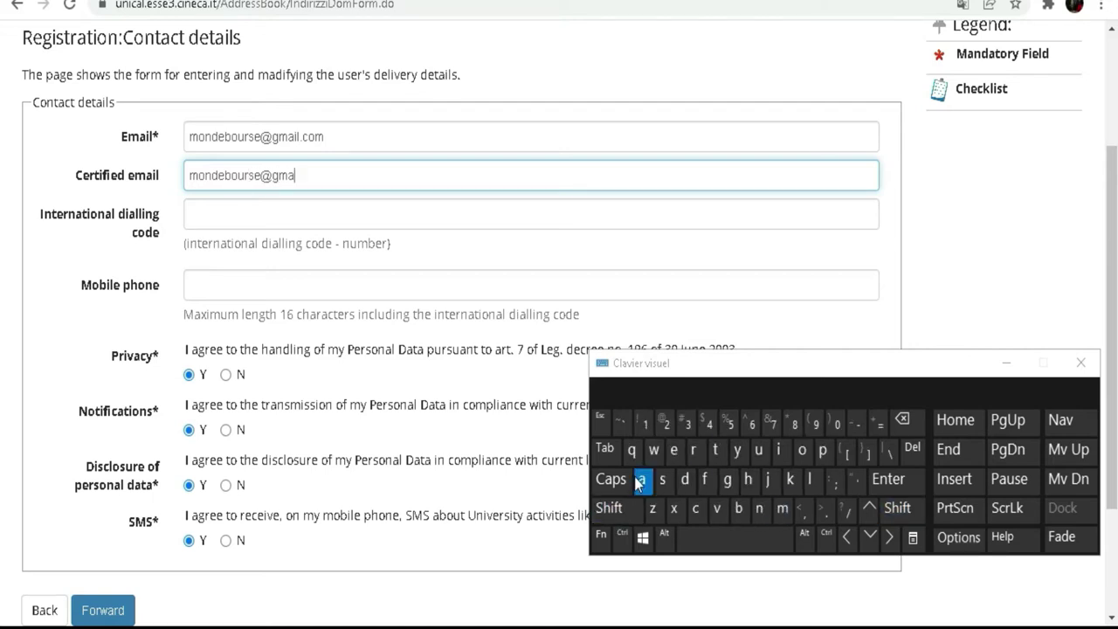
pyautogui.click(776, 450)
pyautogui.click(812, 483)
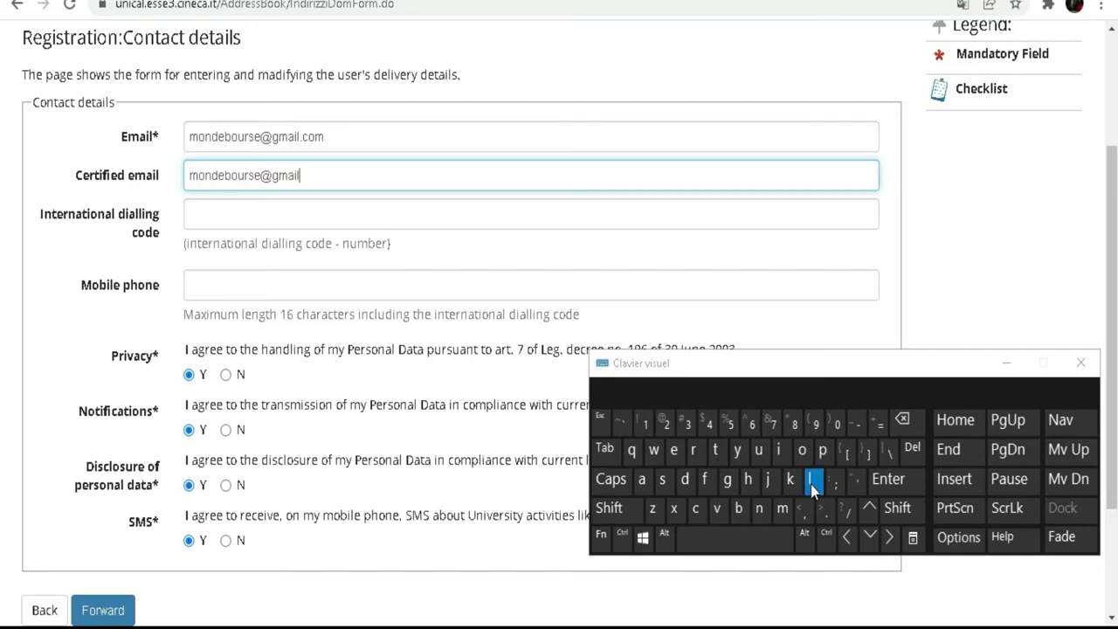
pyautogui.click(825, 509)
pyautogui.click(695, 508)
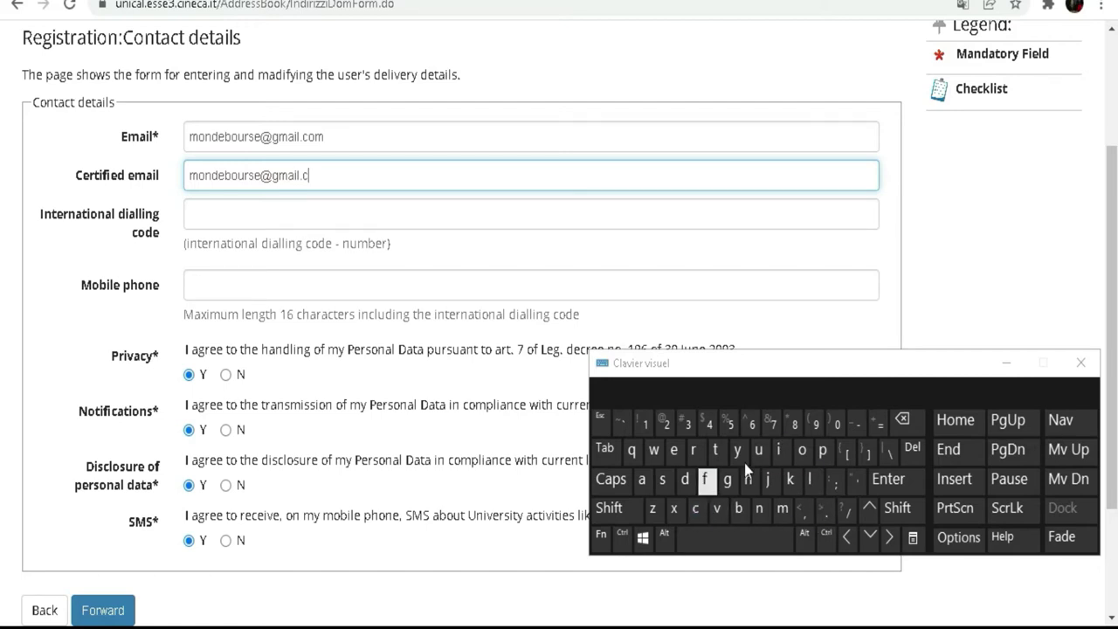
pyautogui.click(801, 452)
pyautogui.click(783, 508)
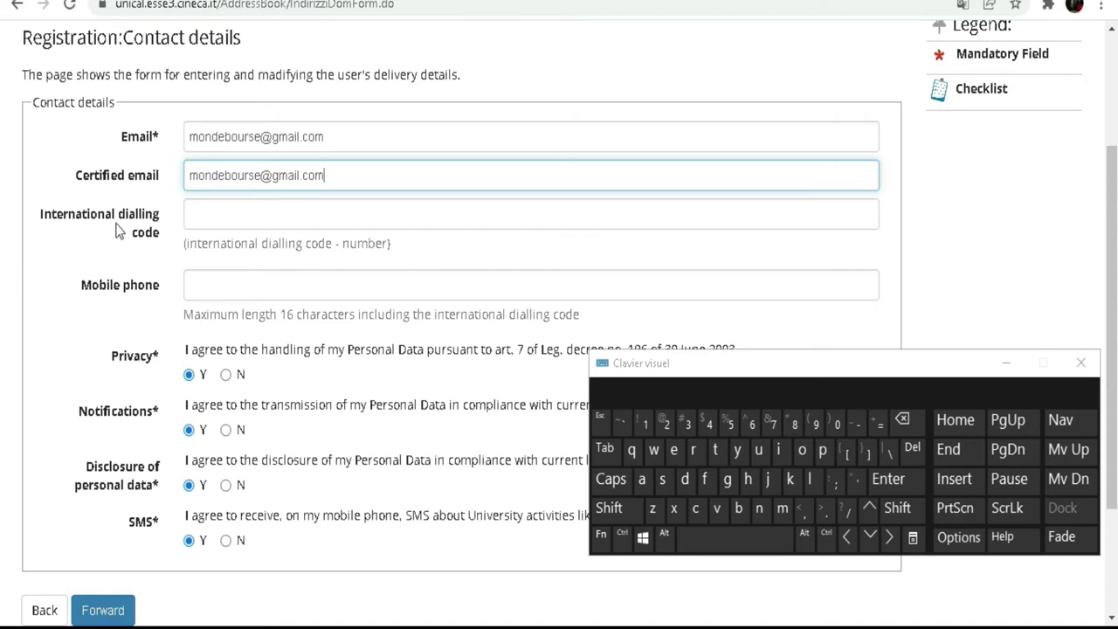
# - Set the International dialling code to +225
pyautogui.click(215, 213)
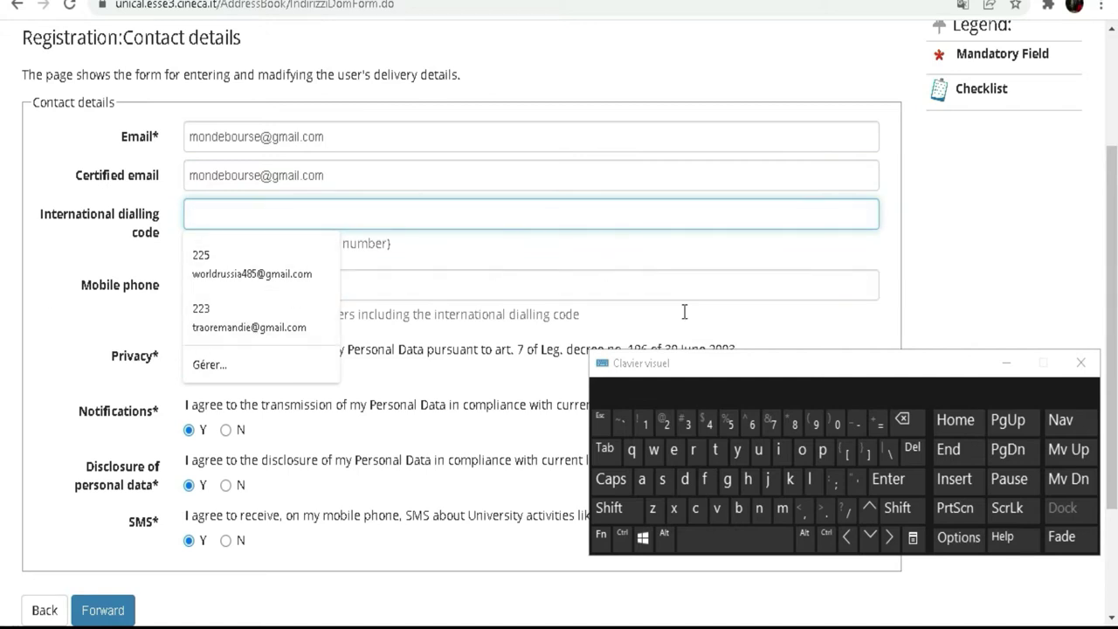
pyautogui.click(609, 509)
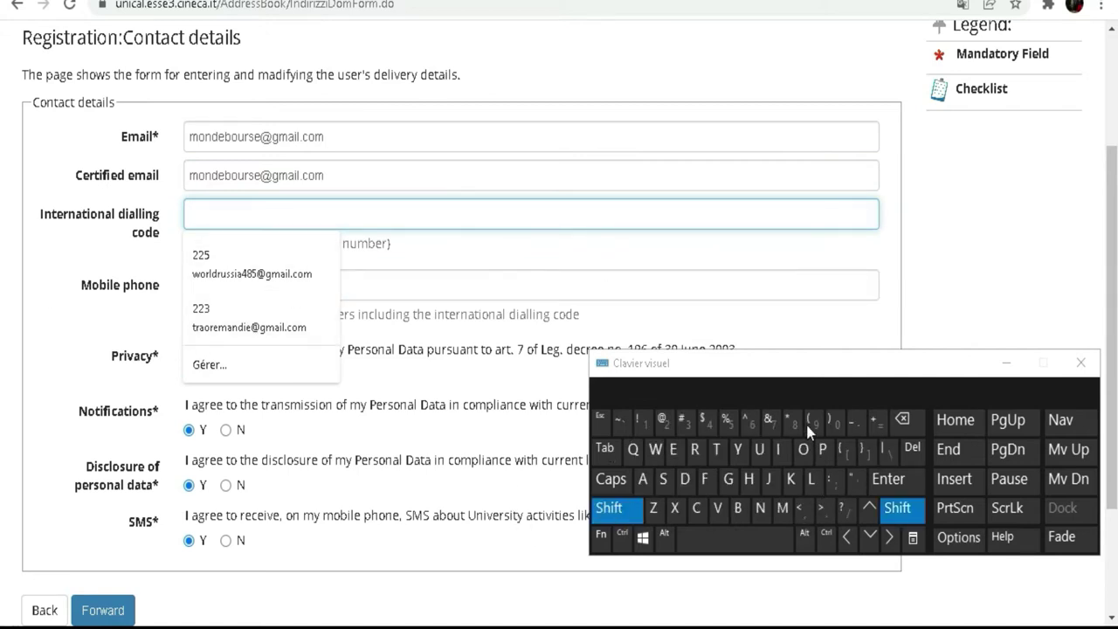
pyautogui.click(878, 423)
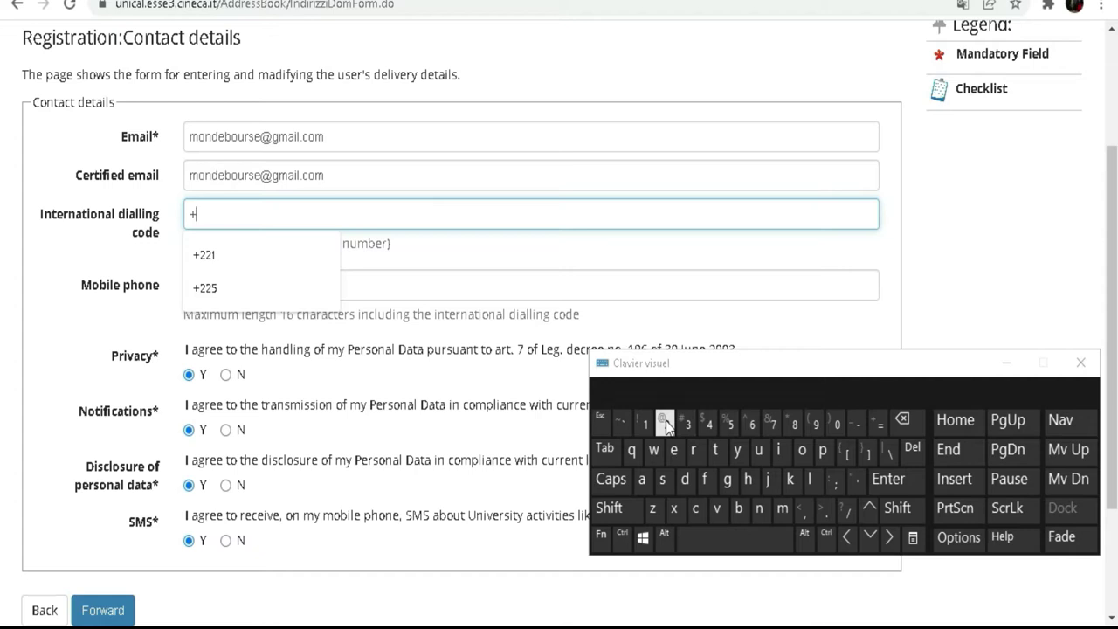
pyautogui.write('225')
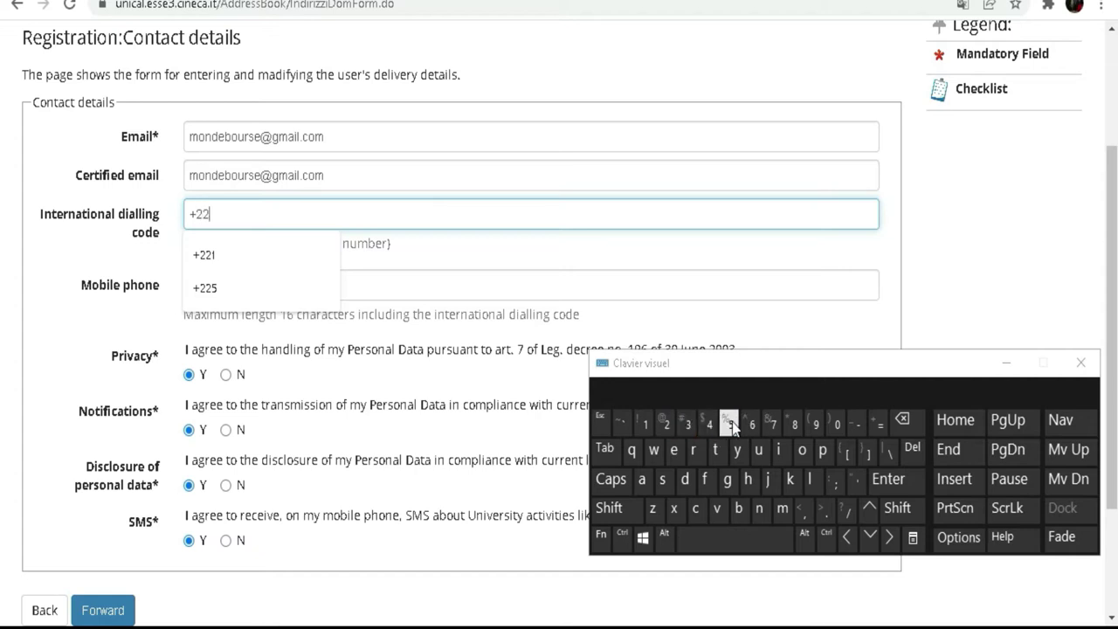
pyautogui.click(730, 424)
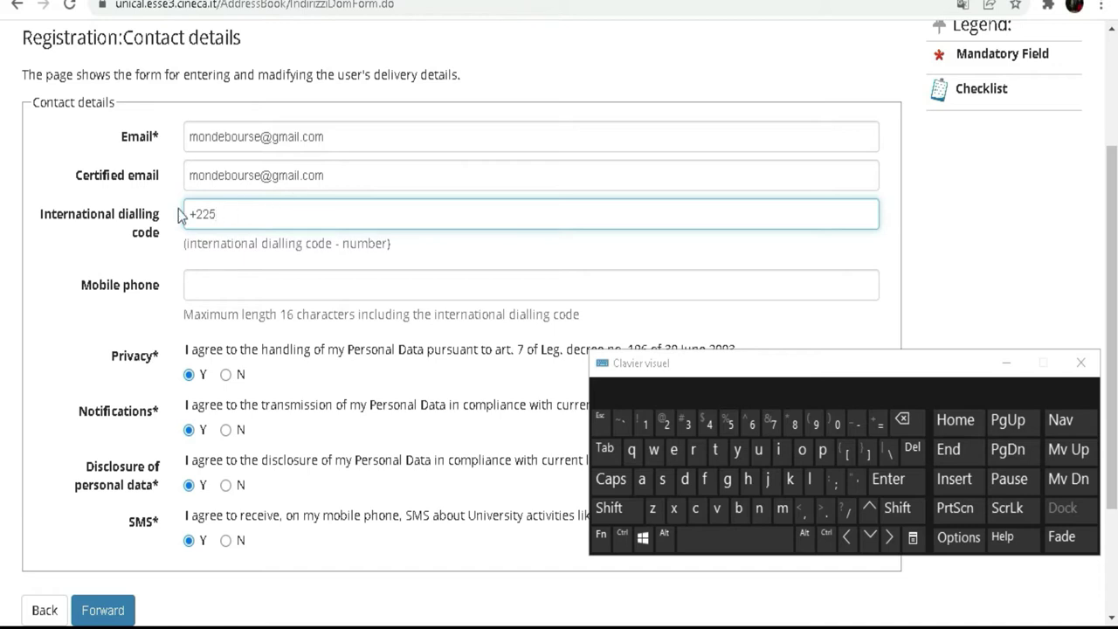
# - Enter the applicant's mobile phone number in the Mobile phone field
pyautogui.click(246, 279)
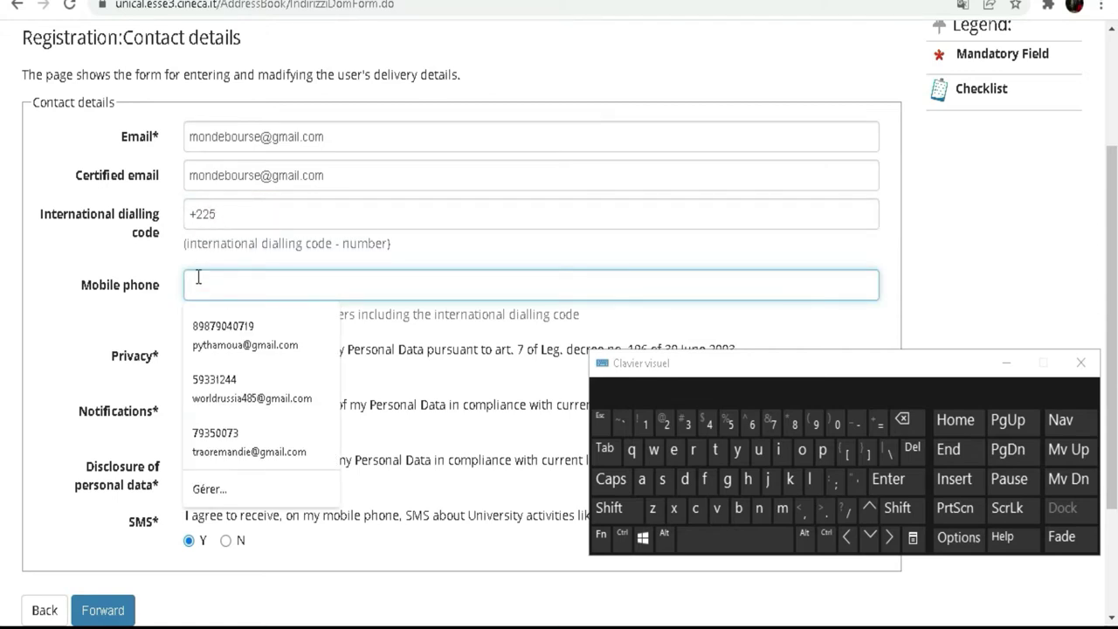
pyautogui.click(732, 426)
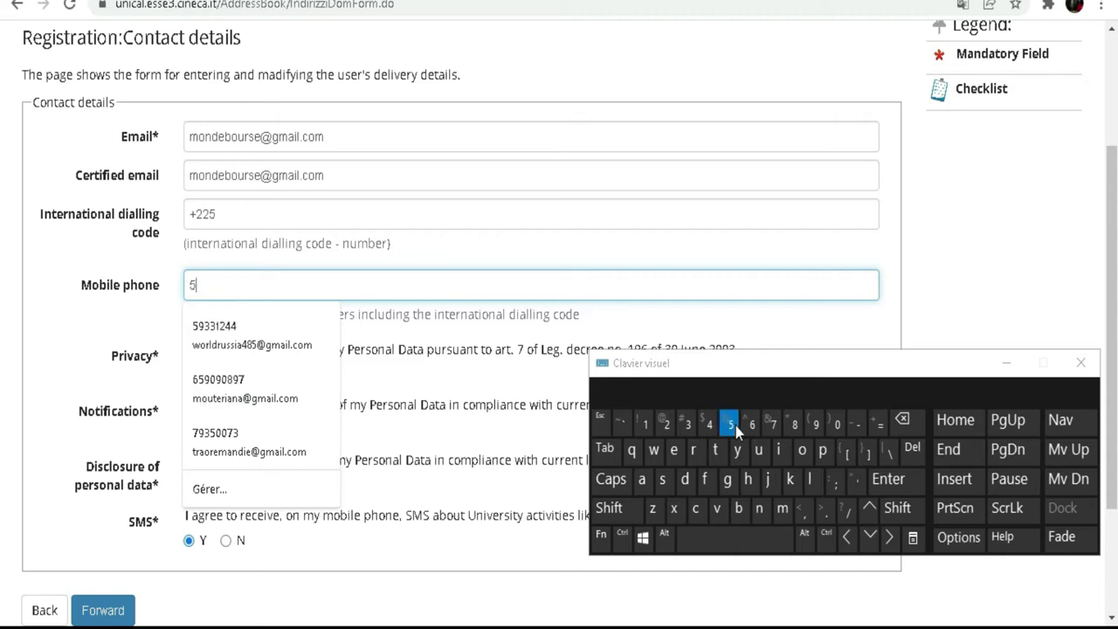
pyautogui.click(816, 425)
pyautogui.click(694, 421)
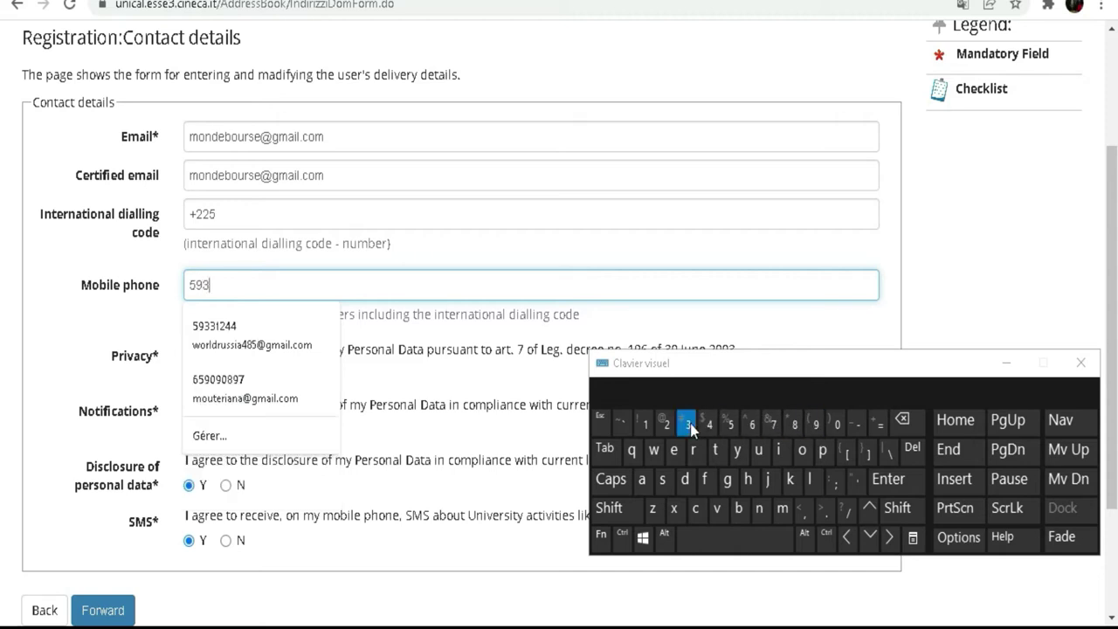
pyautogui.click(694, 421)
pyautogui.click(645, 425)
pyautogui.click(665, 426)
pyautogui.click(707, 425)
pyautogui.click(707, 425)
# - Dismiss the website notification and submit the contact details
pyautogui.moveTo(786, 378); pyautogui.dragTo(635, 223)
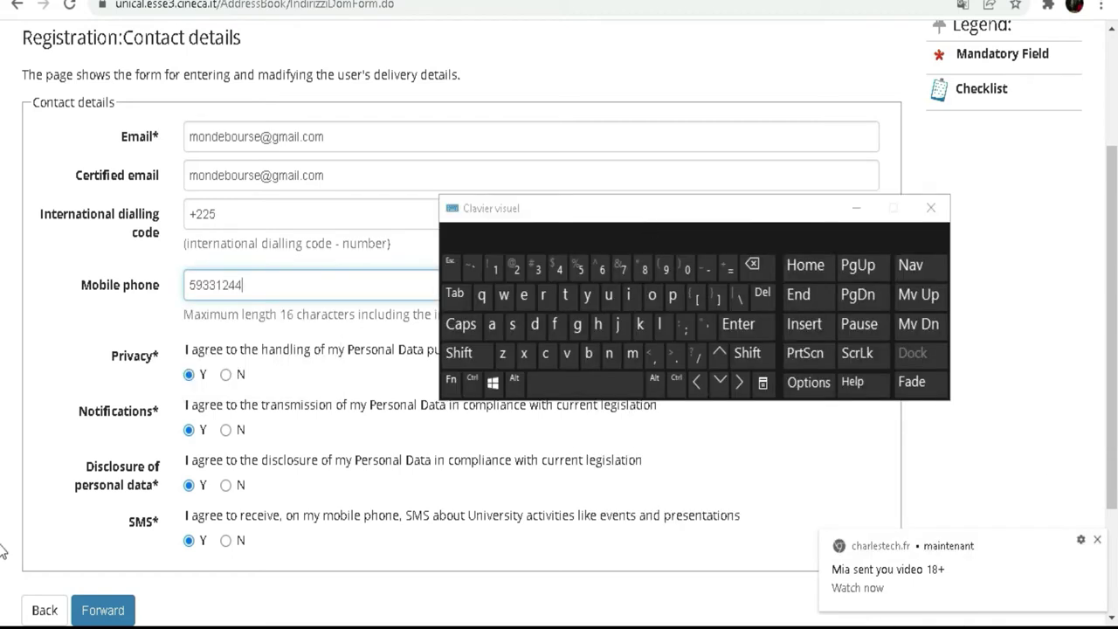
pyautogui.click(1097, 539)
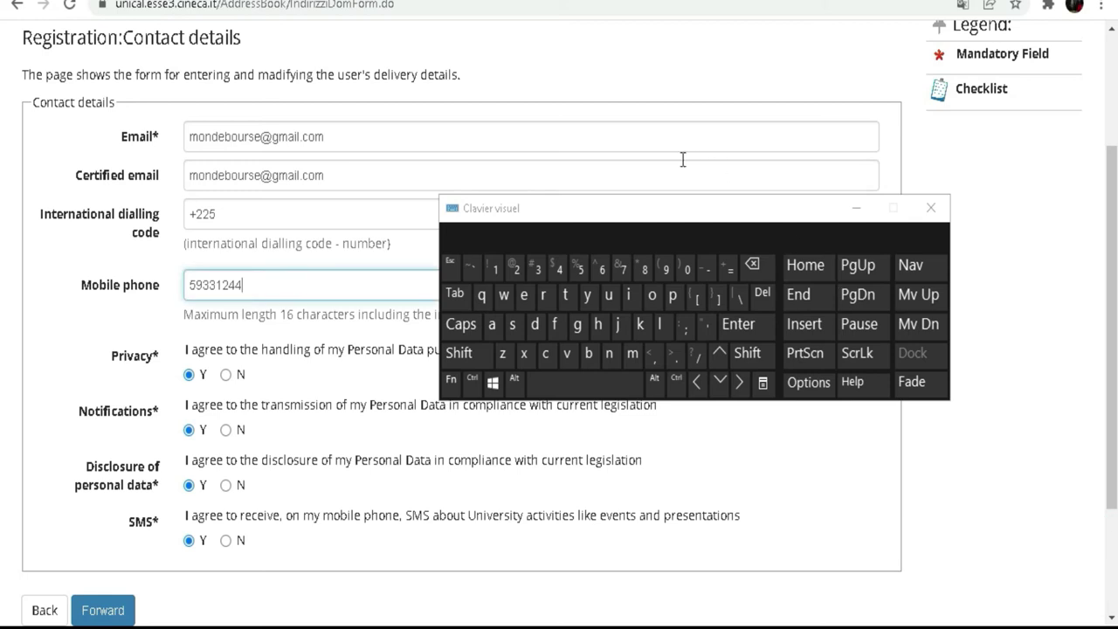
pyautogui.moveTo(655, 216); pyautogui.dragTo(801, 230)
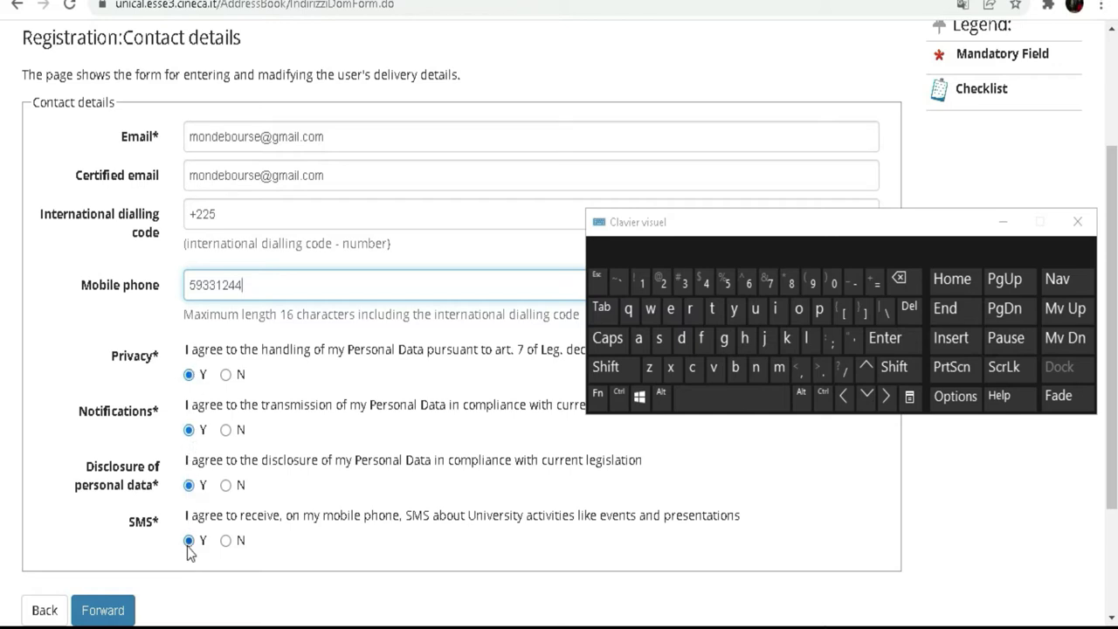
pyautogui.scroll(-2, 266, 275)
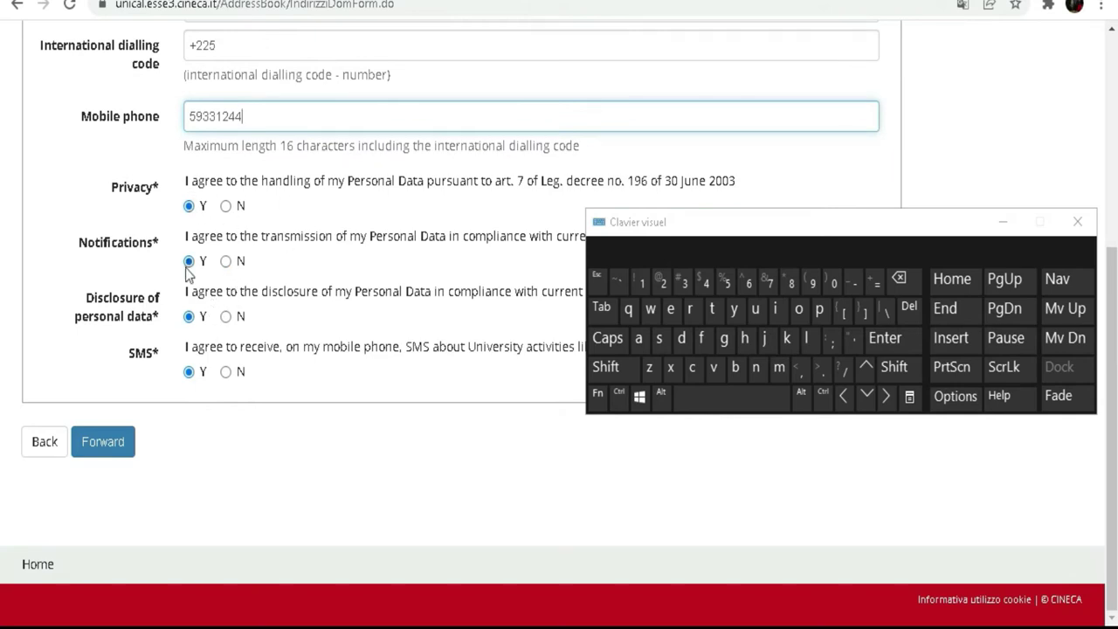
pyautogui.moveTo(803, 225); pyautogui.dragTo(827, 392)
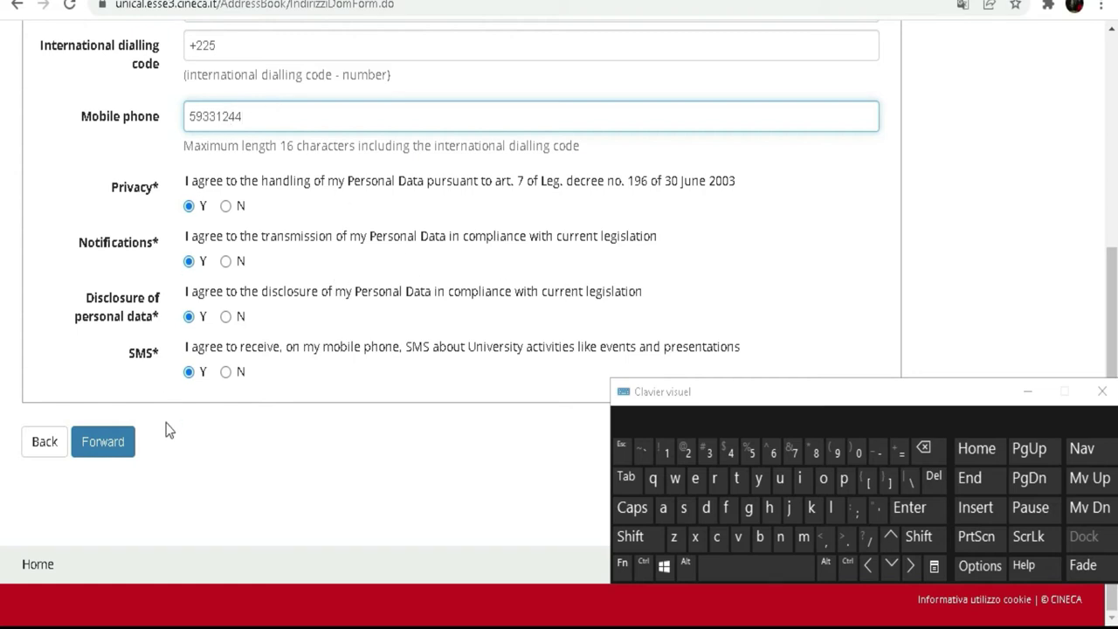
pyautogui.click(111, 456)
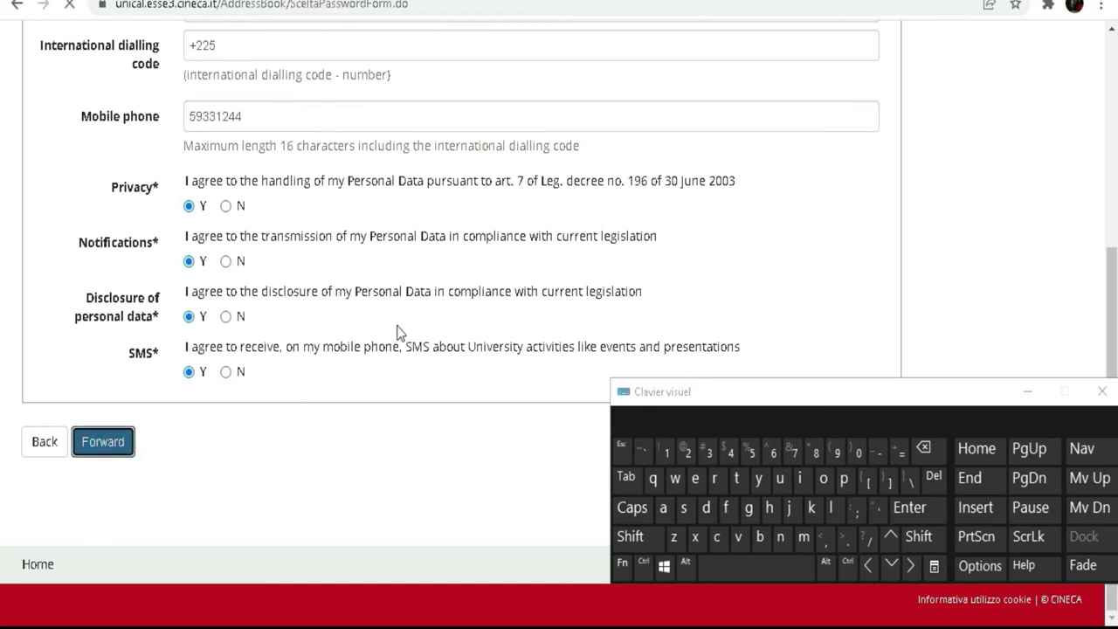
pyautogui.scroll(-3, 354, 186)
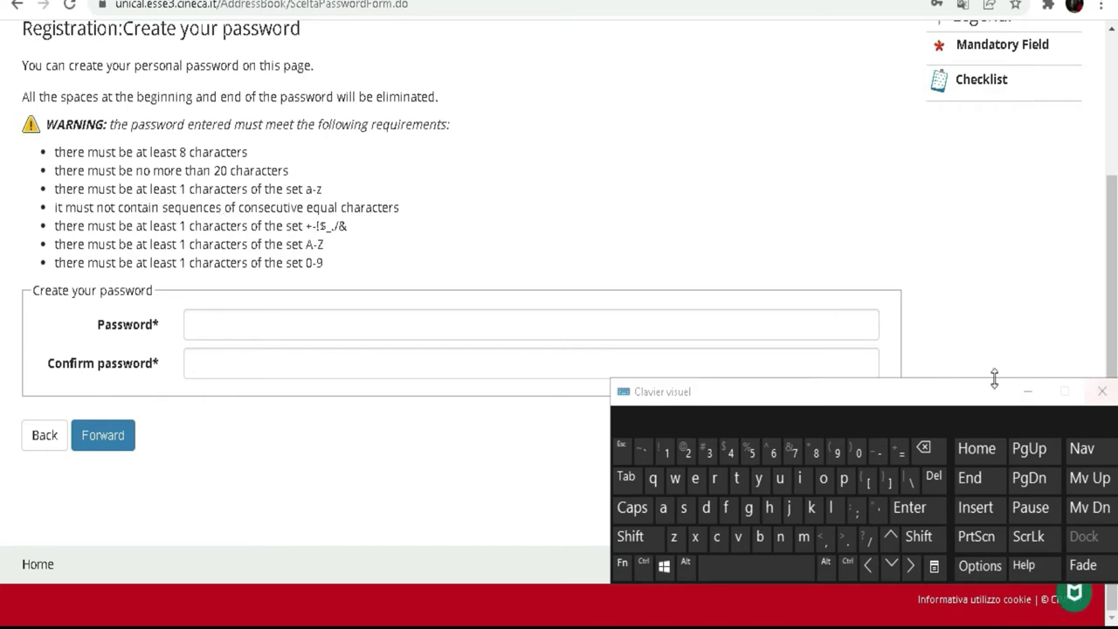
pyautogui.moveTo(951, 394); pyautogui.dragTo(766, 153)
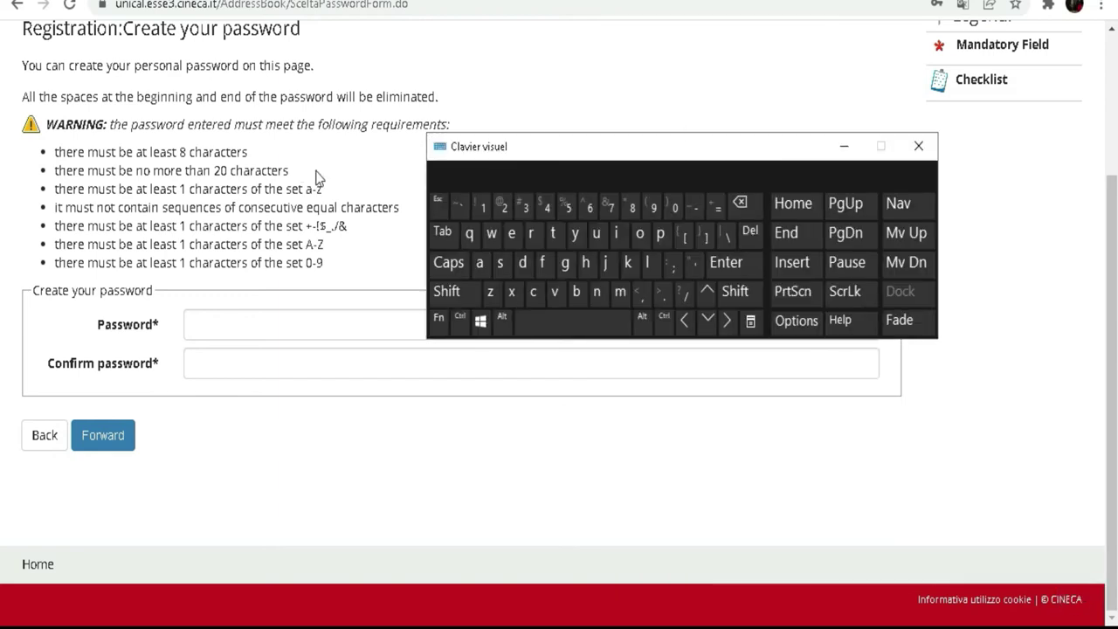
pyautogui.moveTo(571, 154); pyautogui.dragTo(604, 220)
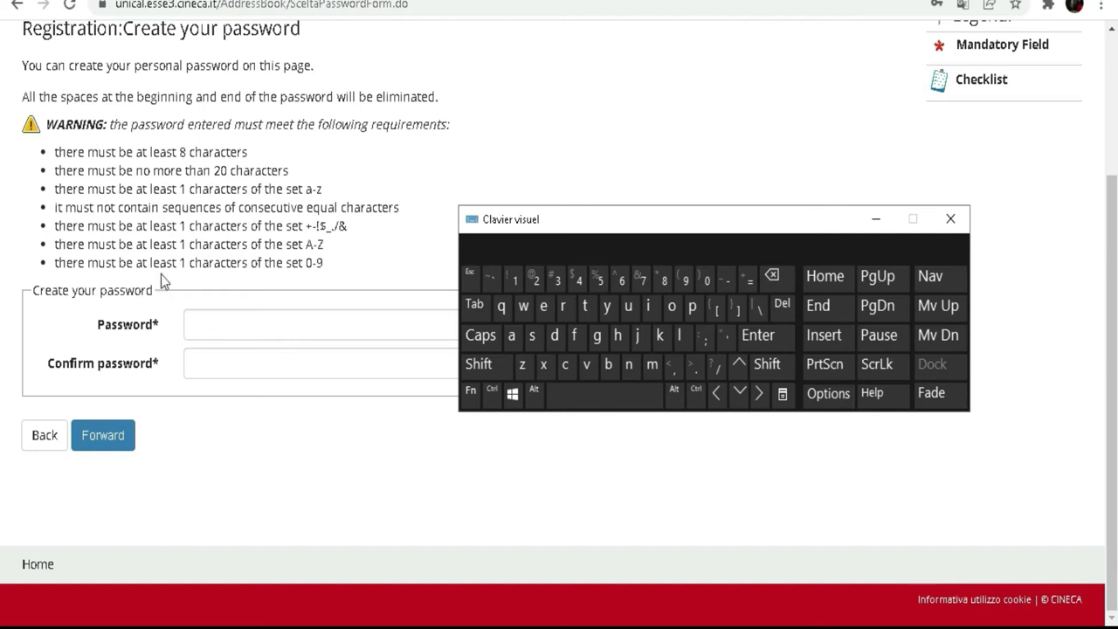
pyautogui.click(198, 326)
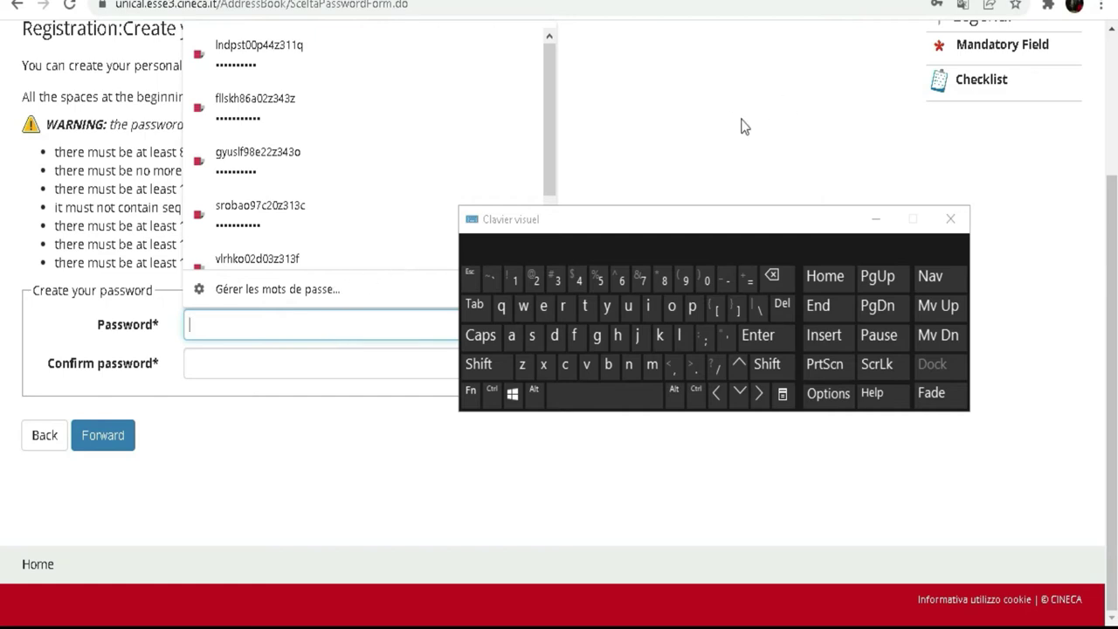
# - Finish typing the new password in the Password field
pyautogui.click(478, 363)
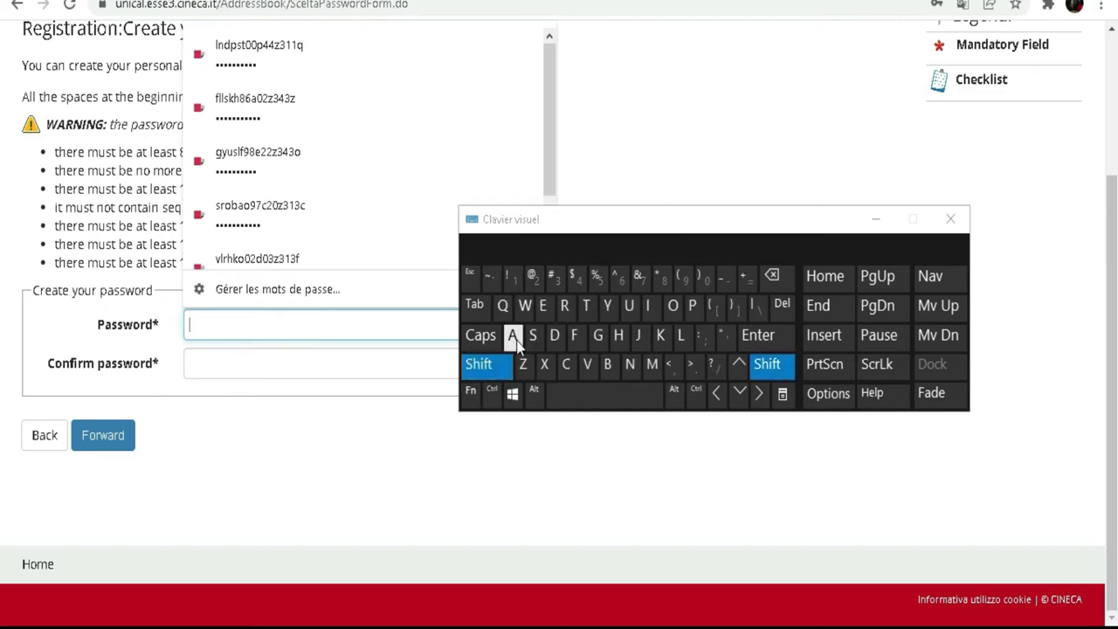
pyautogui.click(514, 336)
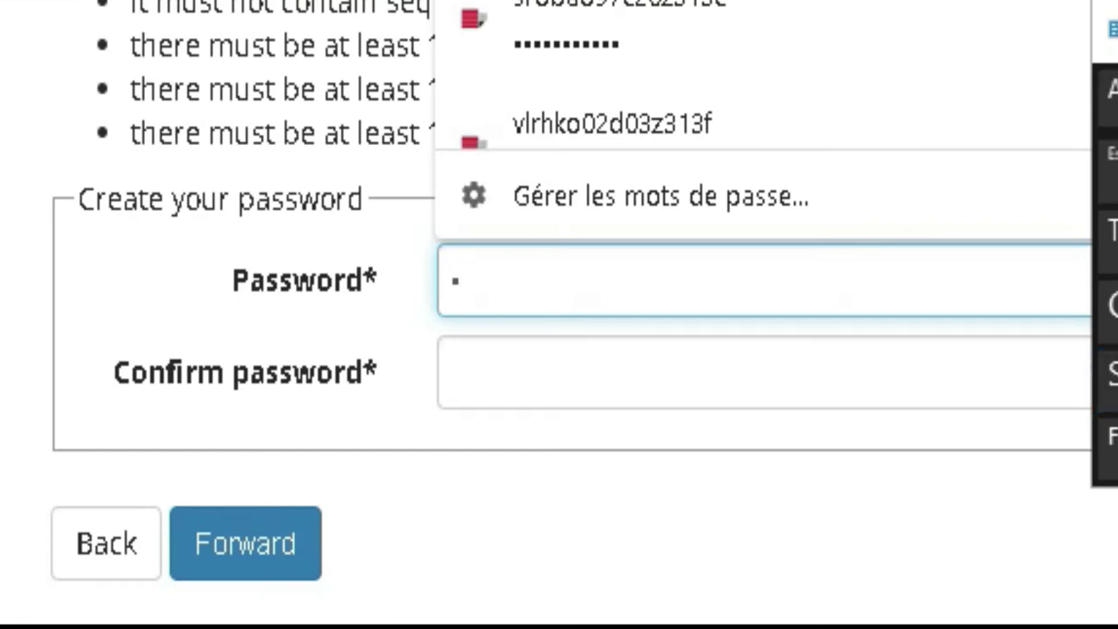
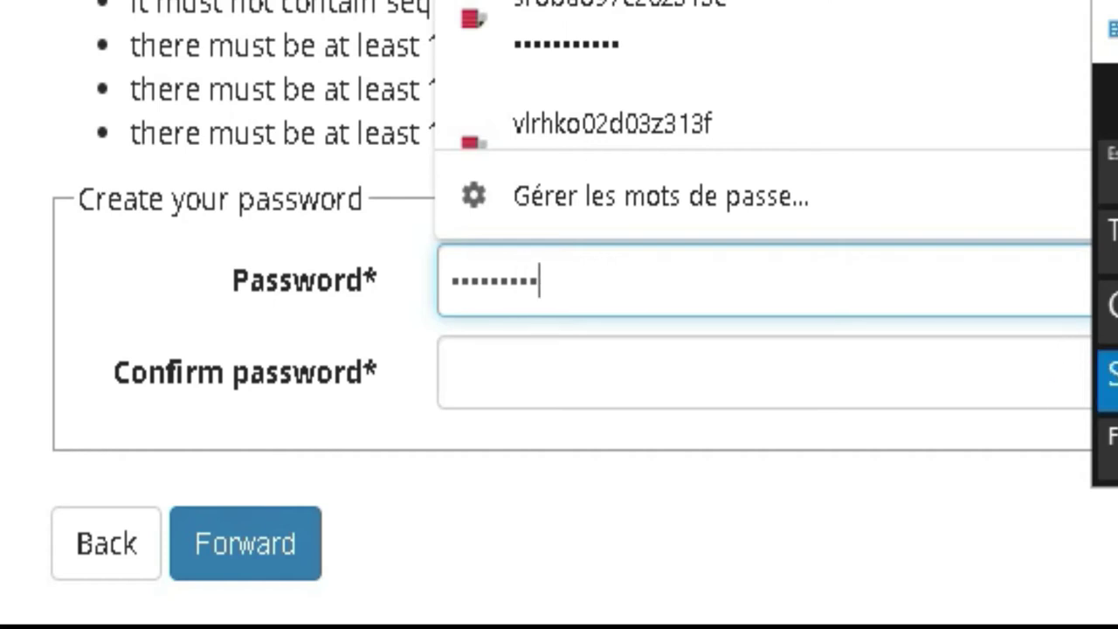
# - Re-enter the password in Confirm password and submit the password step
pyautogui.click(606, 373)
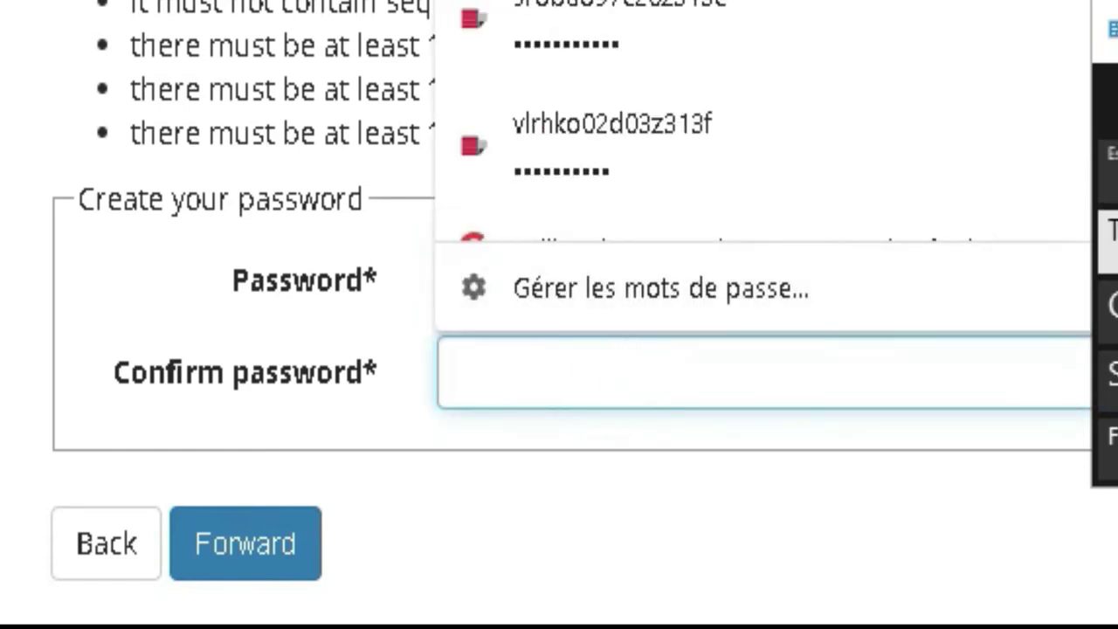
pyautogui.write('••••')
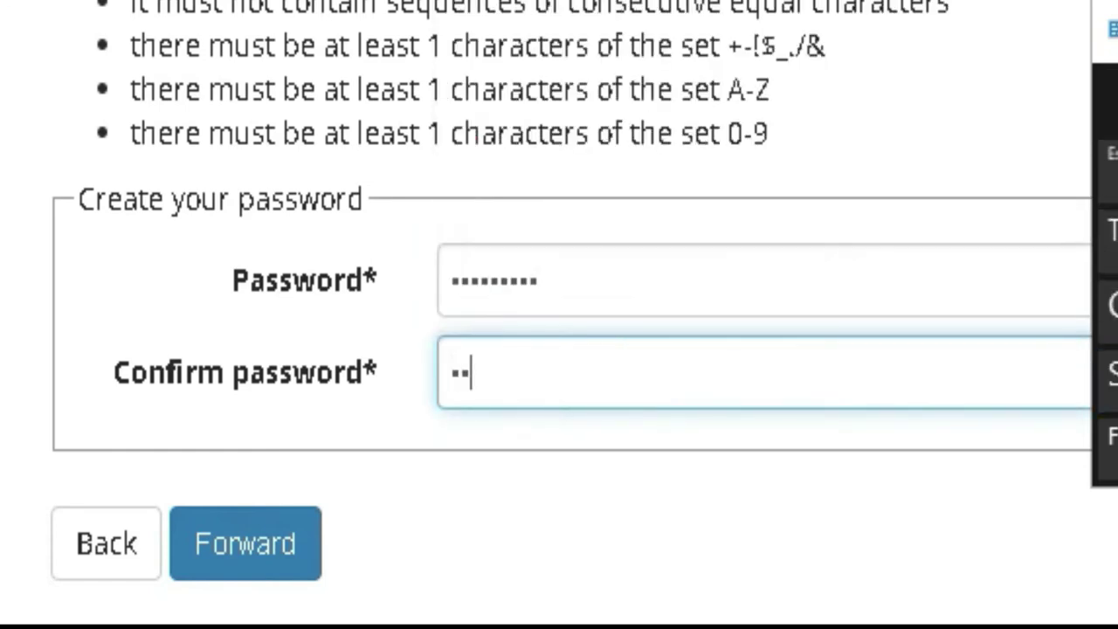
pyautogui.write('••')
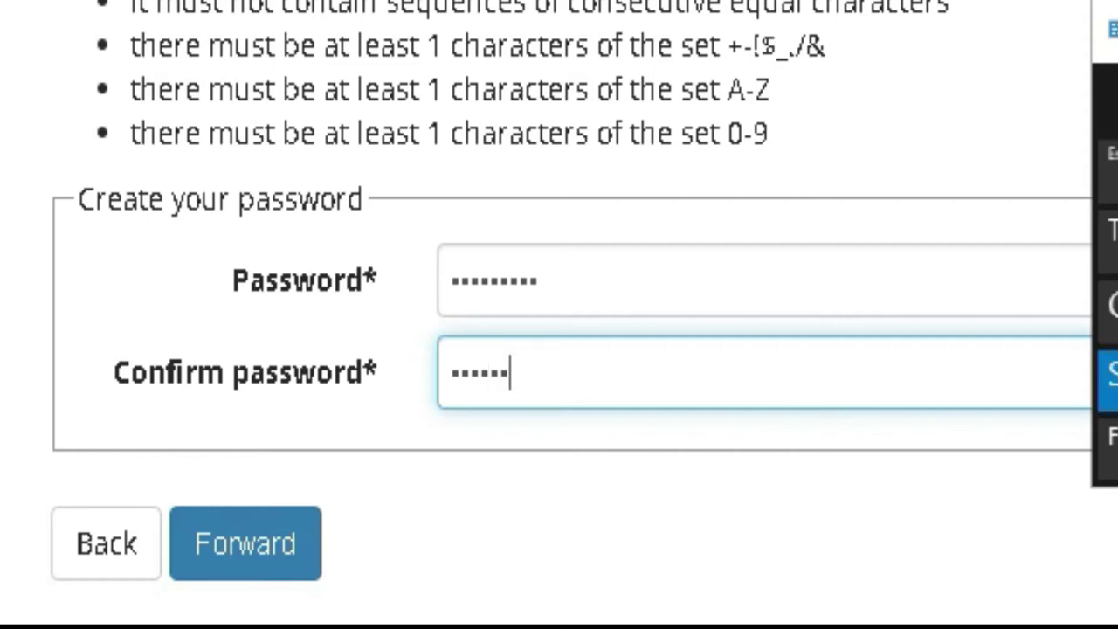
pyautogui.write('•')
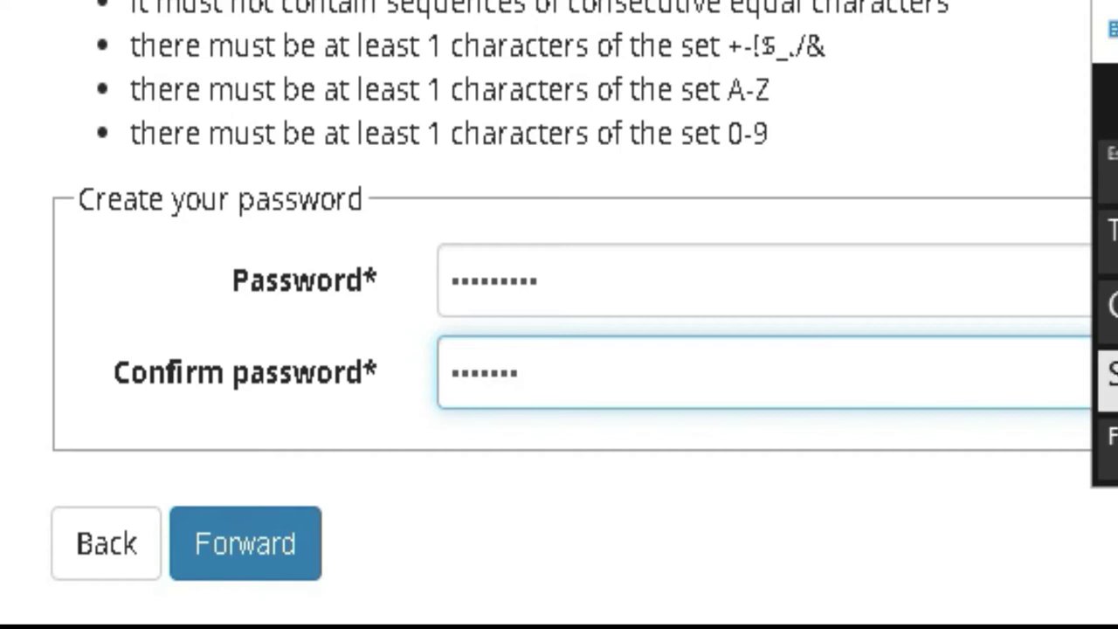
pyautogui.write('••')
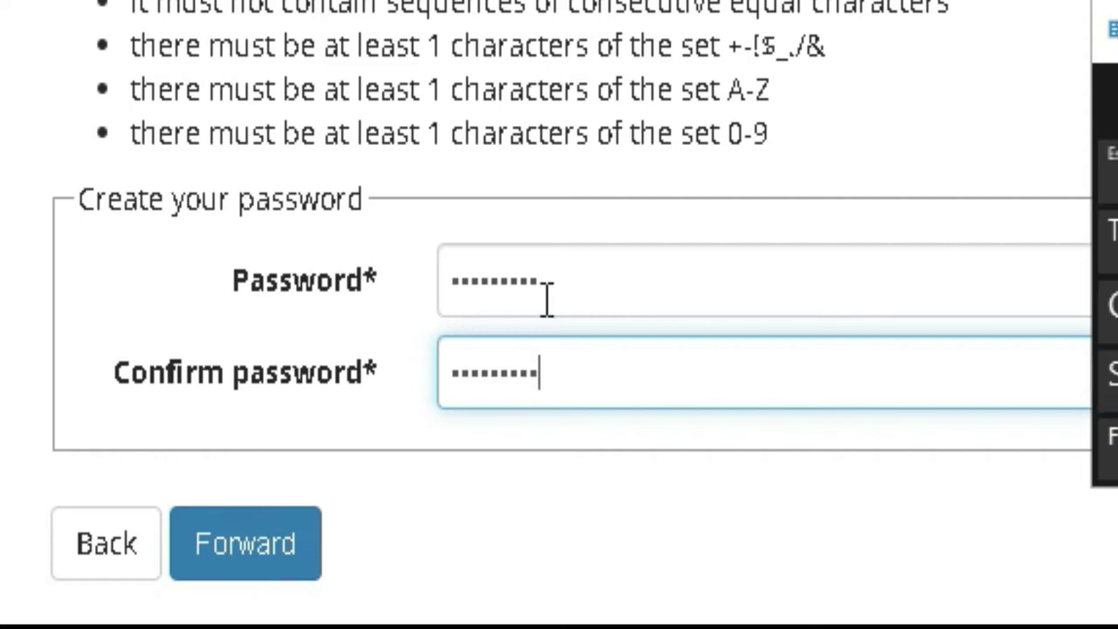
pyautogui.click(247, 563)
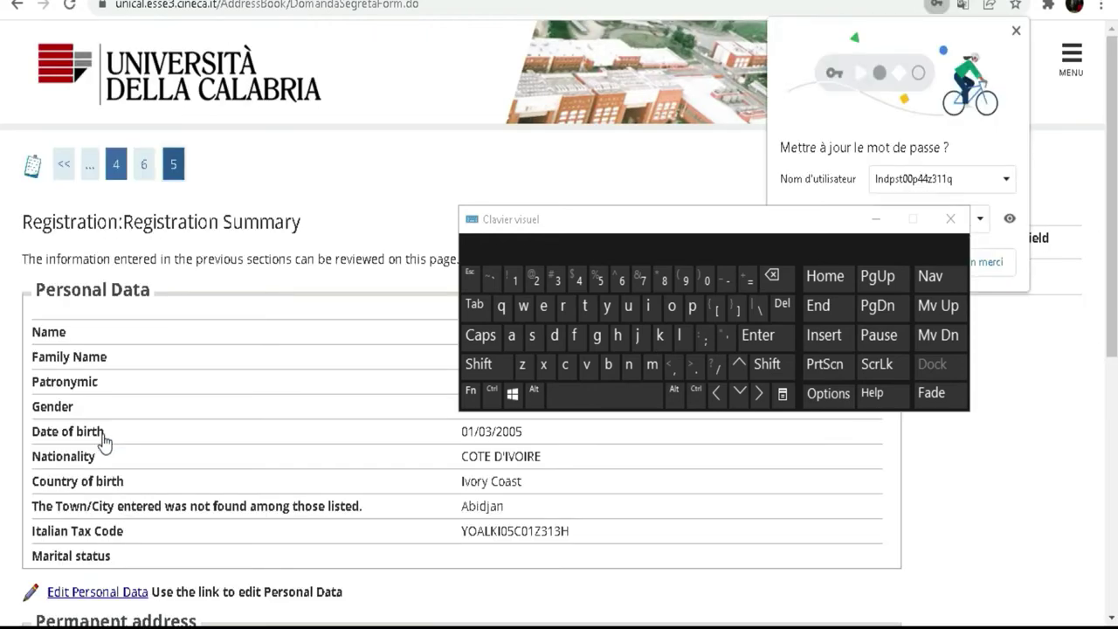
# - Review the personal data and permanent address summary, with the on-screen keyboard moved aside, and press Conferma
pyautogui.scroll(-2, 262, 224)
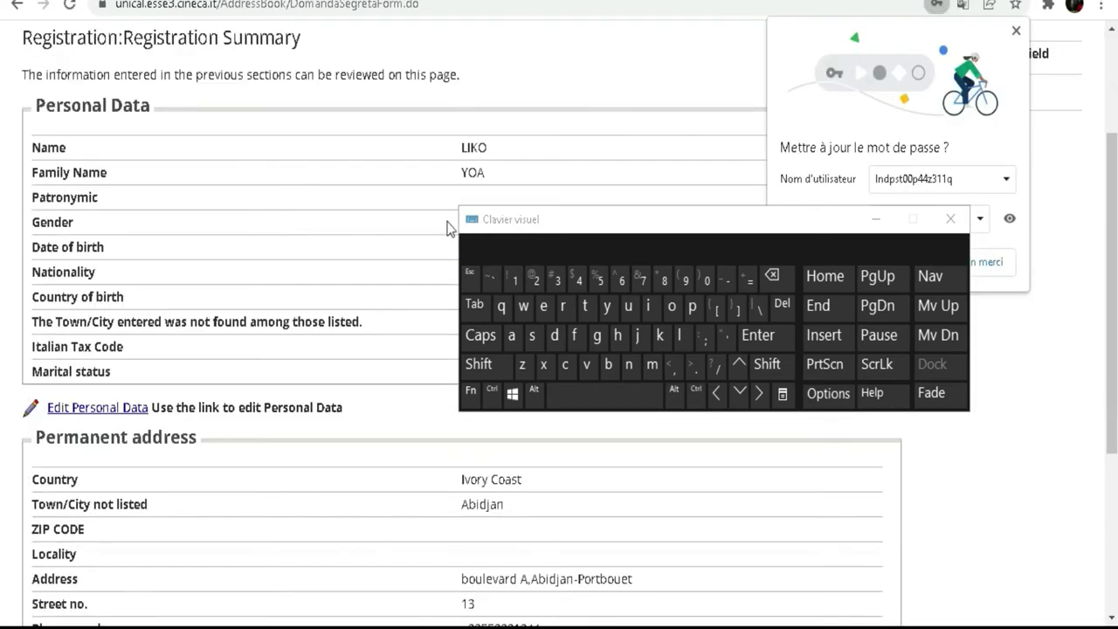
pyautogui.moveTo(586, 230); pyautogui.dragTo(667, 106)
pyautogui.scroll(-2, 135, 254)
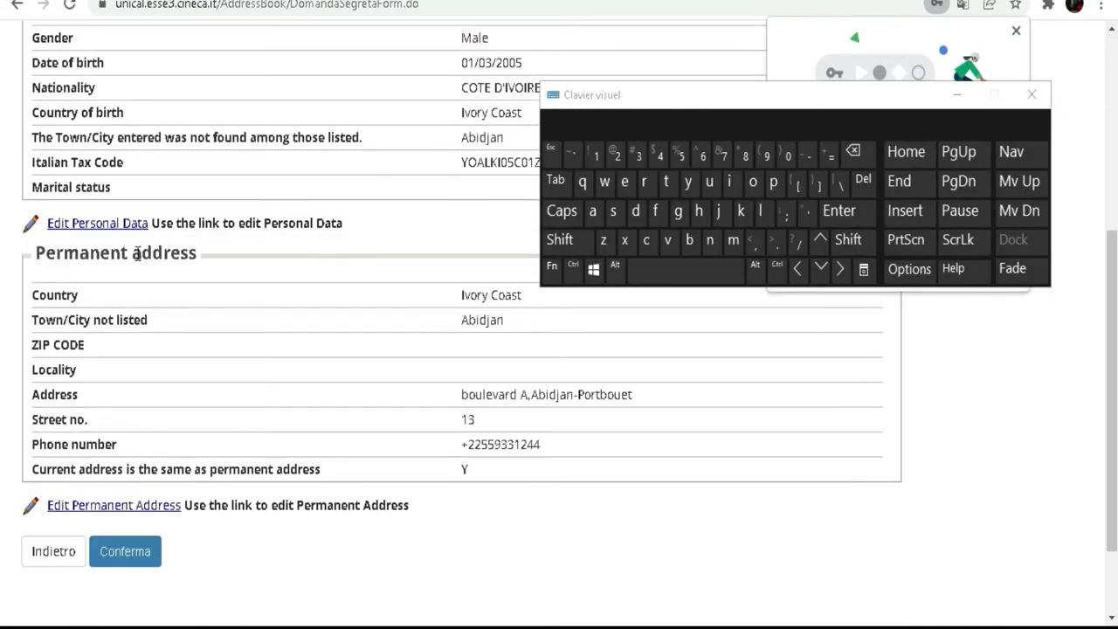
pyautogui.scroll(4, 137, 254)
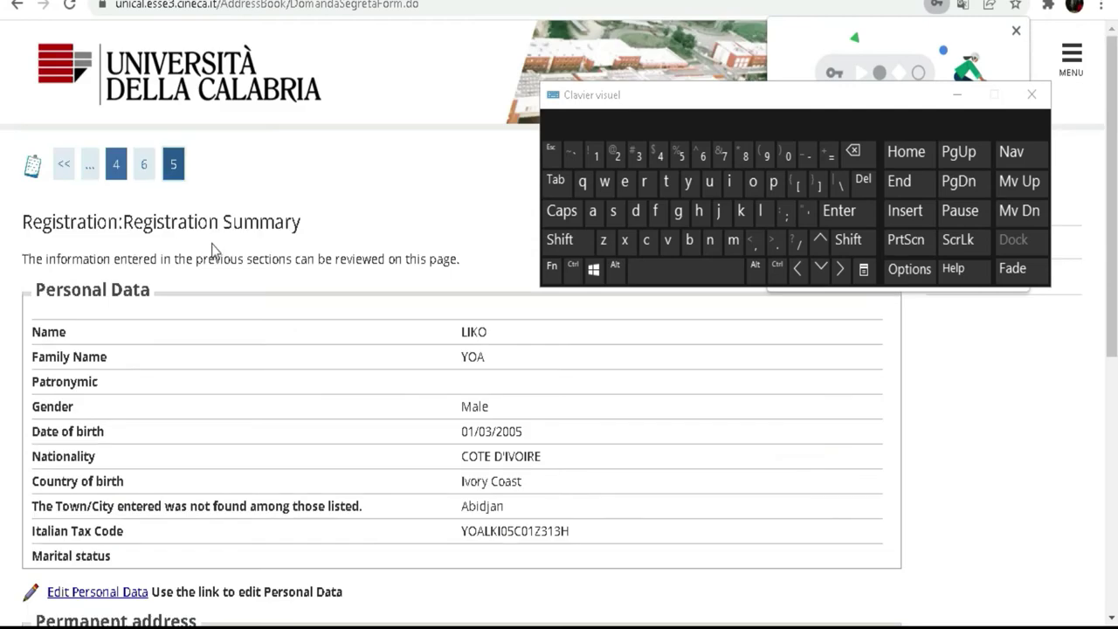
pyautogui.scroll(-3, 265, 313)
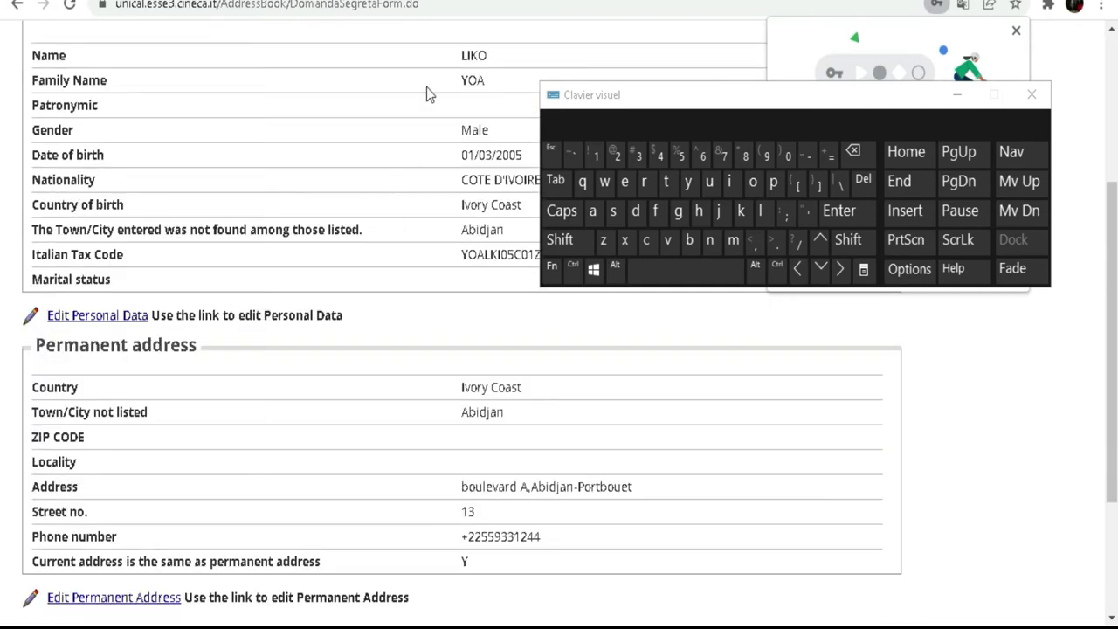
pyautogui.scroll(-3, 305, 265)
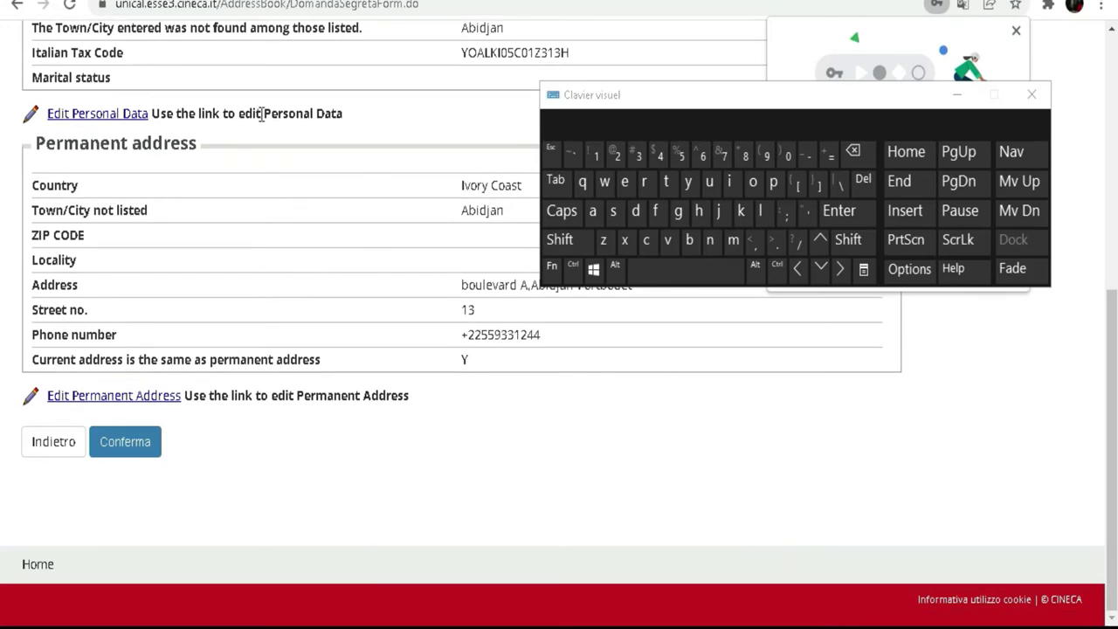
pyautogui.click(138, 447)
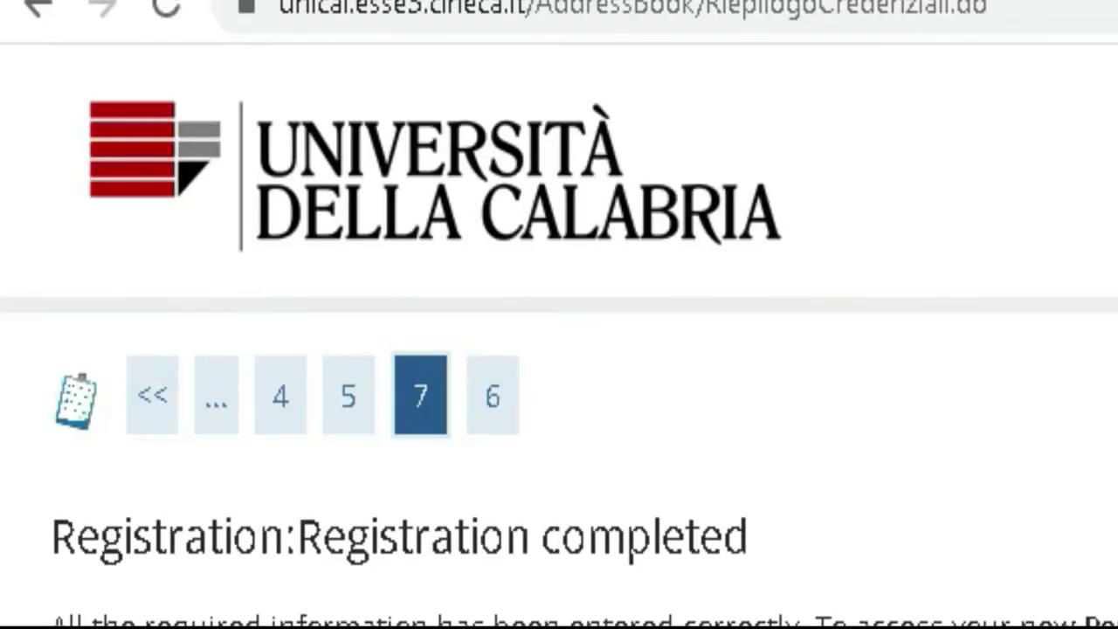
# - Read through the registration reminder, return to the Registration completed page, and go to Login
pyautogui.scroll(-3, 559, 350)
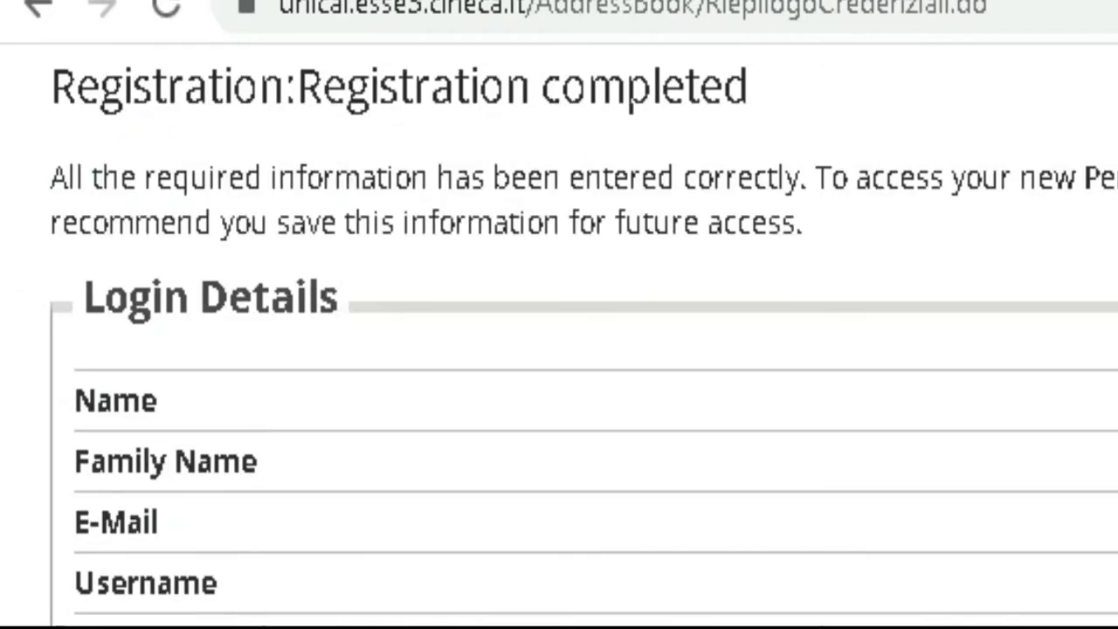
pyautogui.scroll(-1, 591, 586)
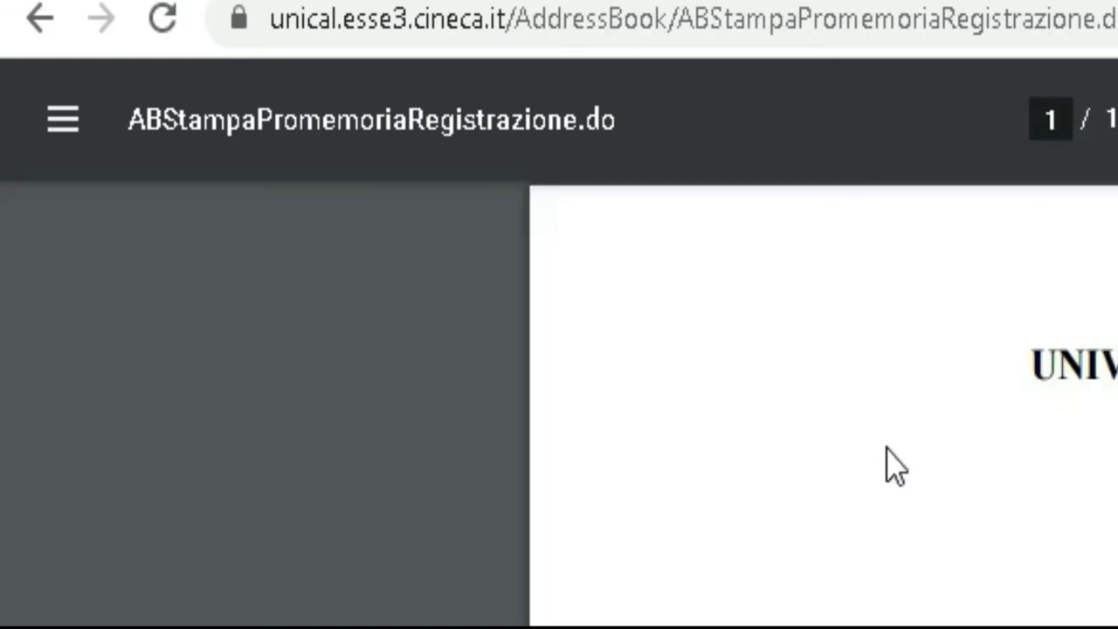
pyautogui.scroll(-5, 824, 406)
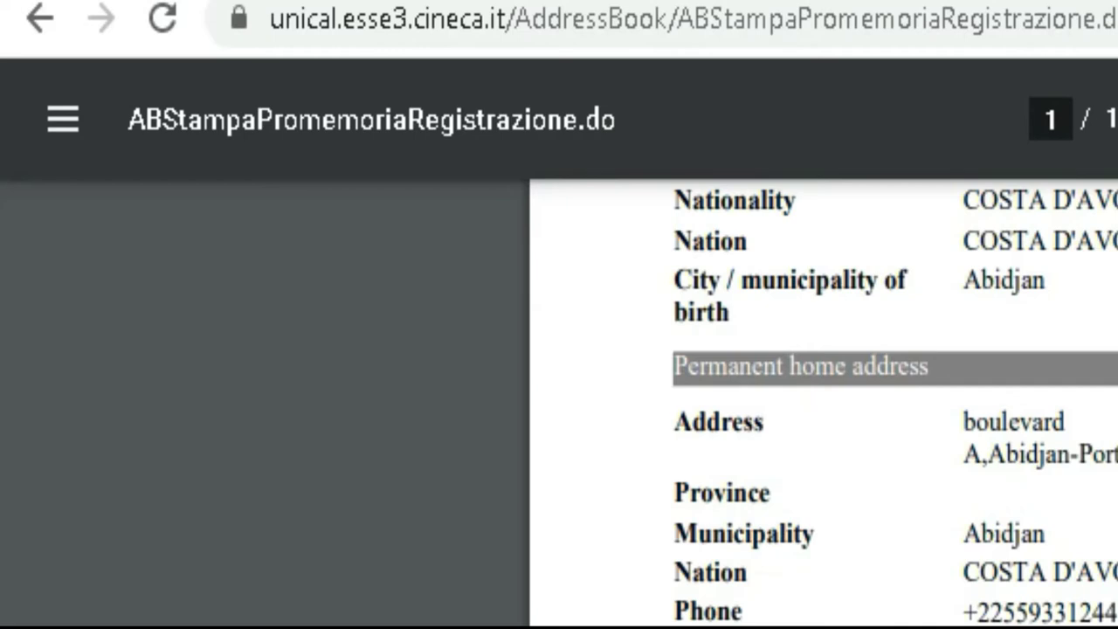
pyautogui.scroll(5, 824, 406)
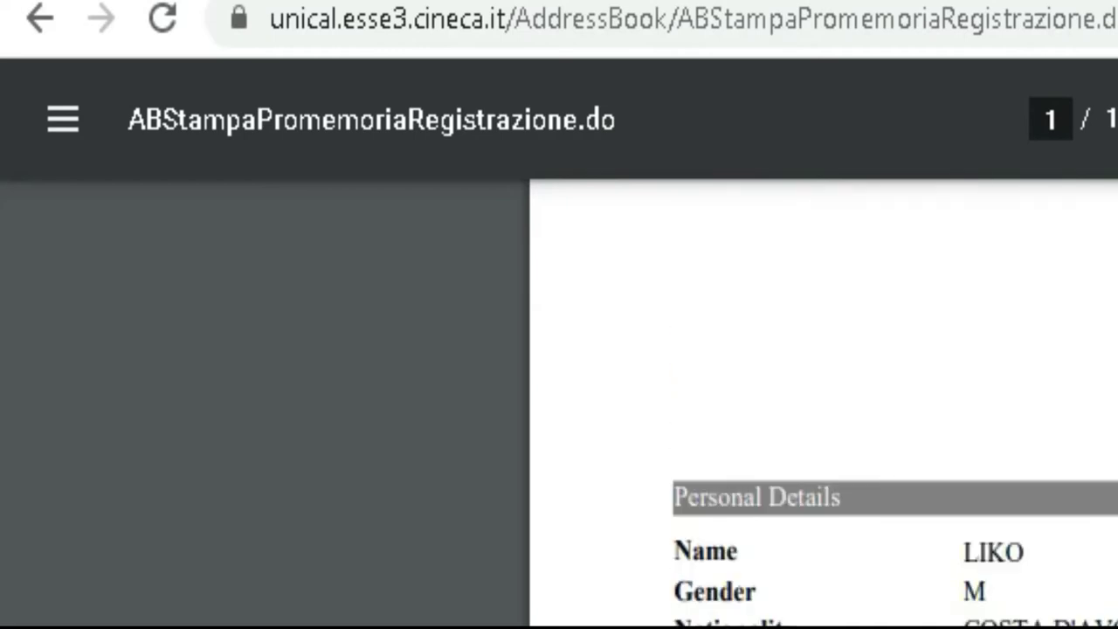
pyautogui.click(42, 20)
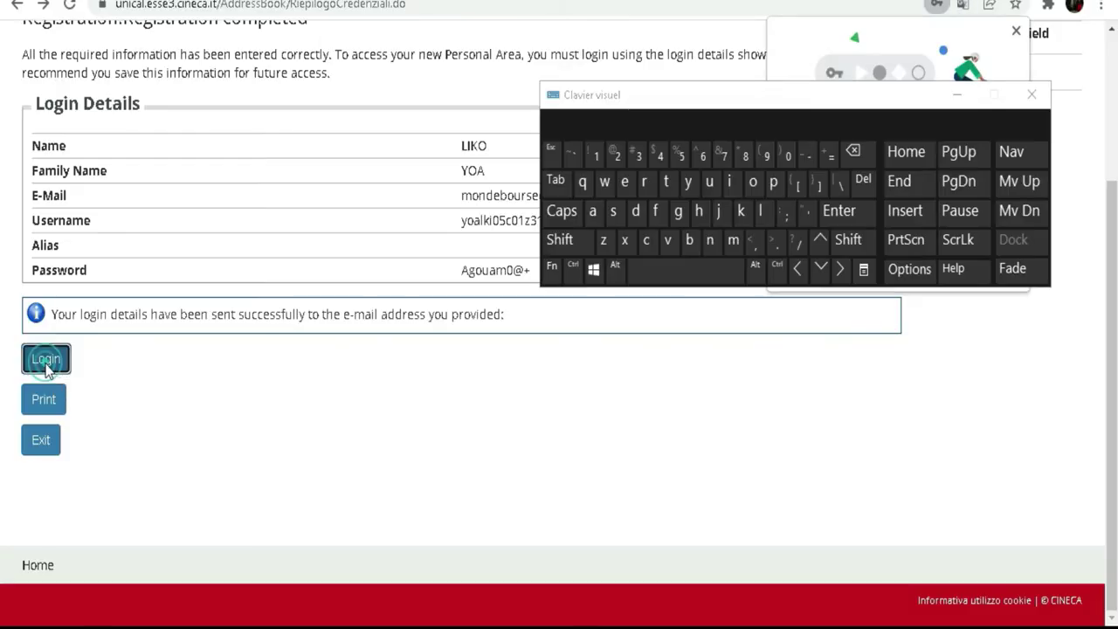
pyautogui.click(46, 365)
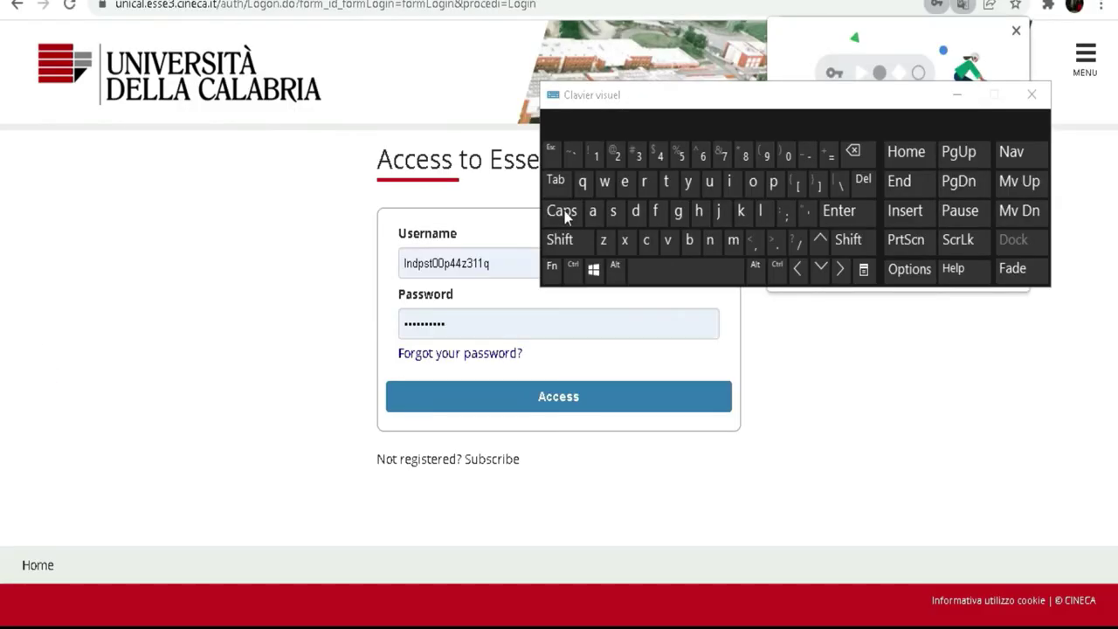
# - Accept Chrome's saved-password update and submit the autofilled login, which returns Invalid credentials
pyautogui.moveTo(798, 92); pyautogui.dragTo(358, 4)
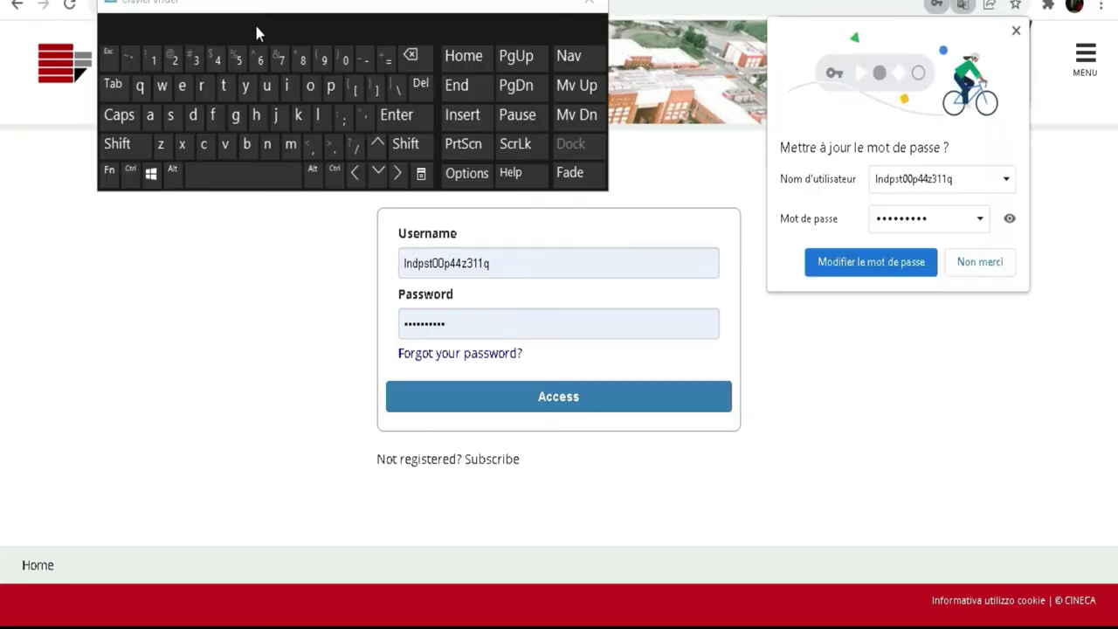
pyautogui.click(816, 271)
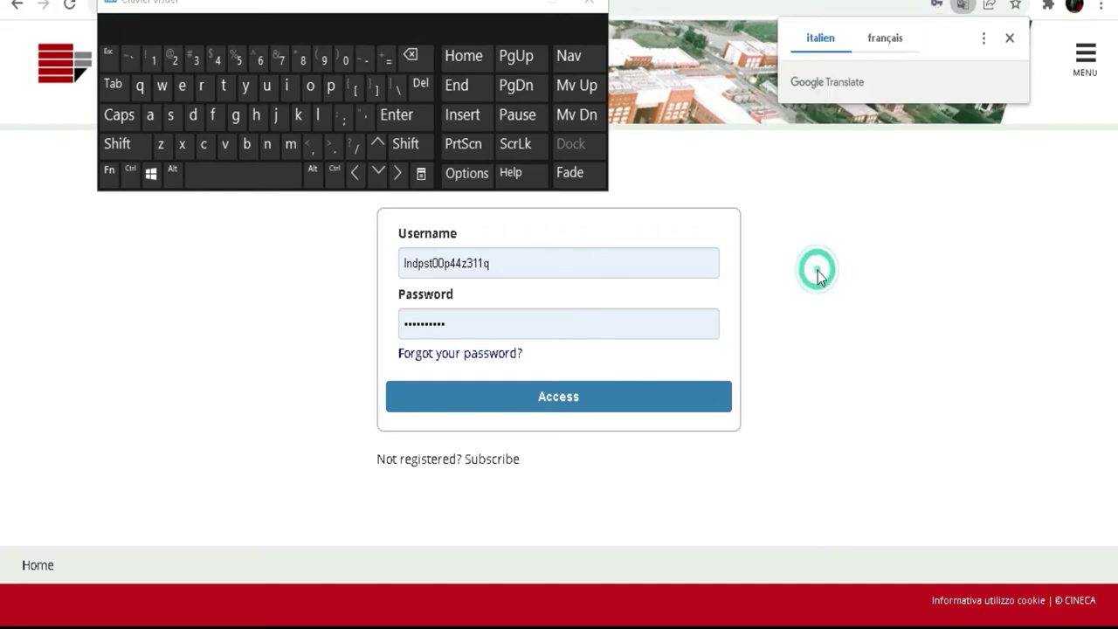
pyautogui.click(531, 400)
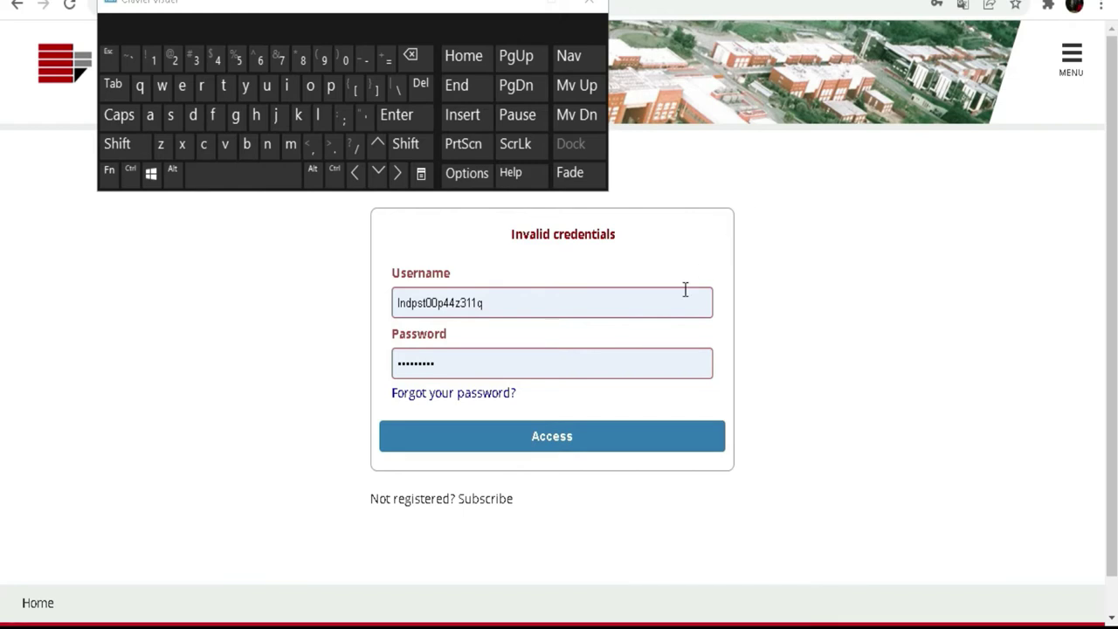
# - Inspect the entered username and password, then minimize the on-screen keyboard
pyautogui.click(515, 302)
pyautogui.click(260, 302)
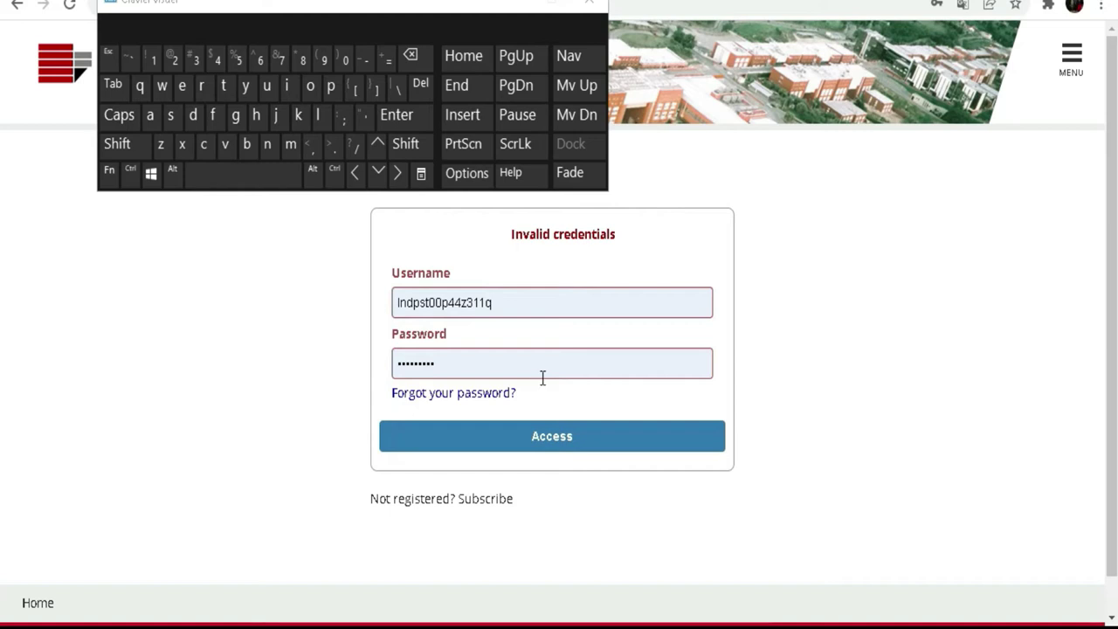
pyautogui.moveTo(501, 302); pyautogui.dragTo(395, 300)
pyautogui.click(304, 317)
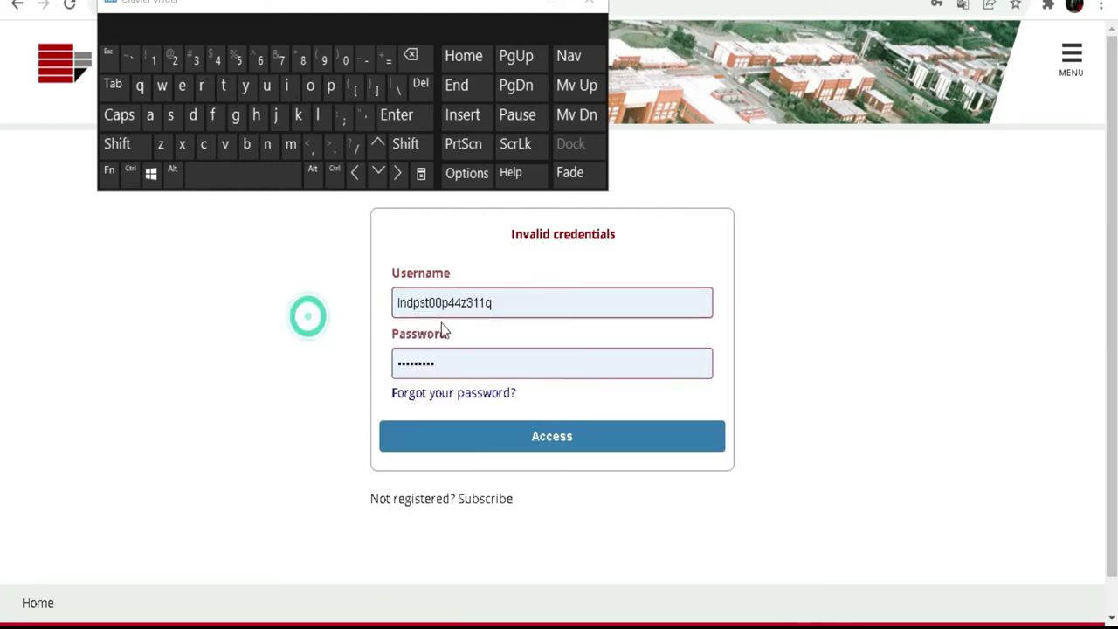
pyautogui.moveTo(442, 358); pyautogui.dragTo(371, 370)
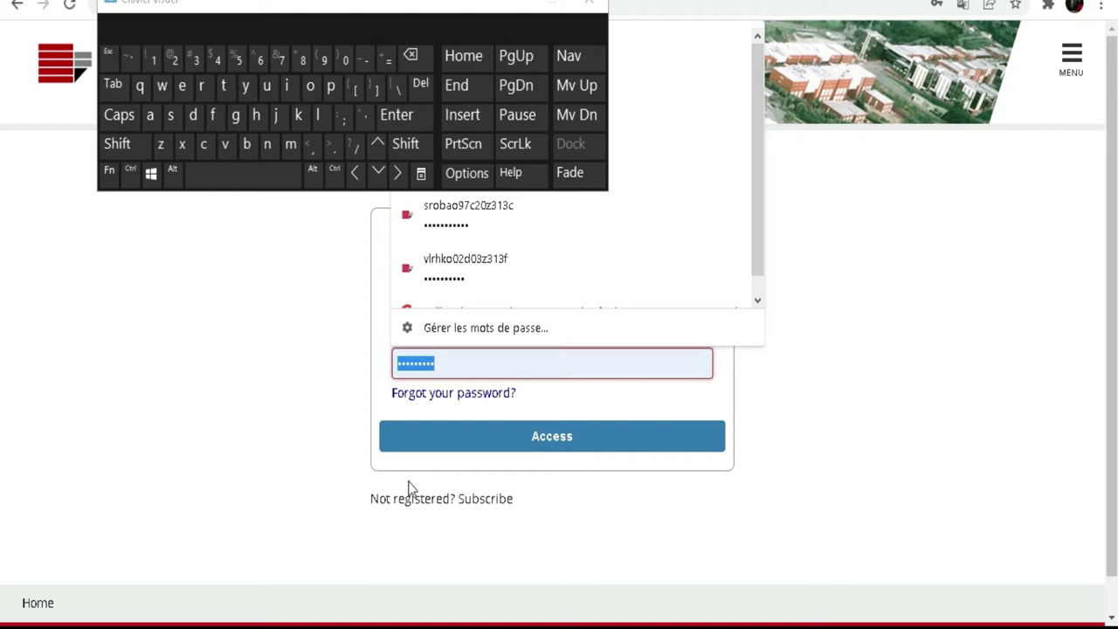
pyautogui.click(927, 362)
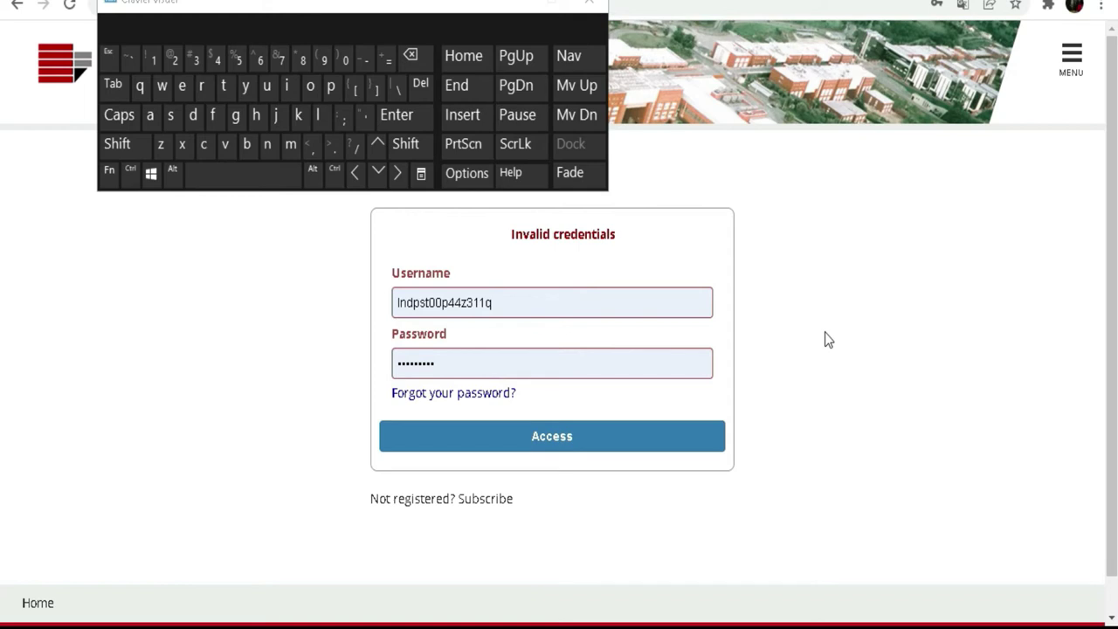
pyautogui.click(504, 6)
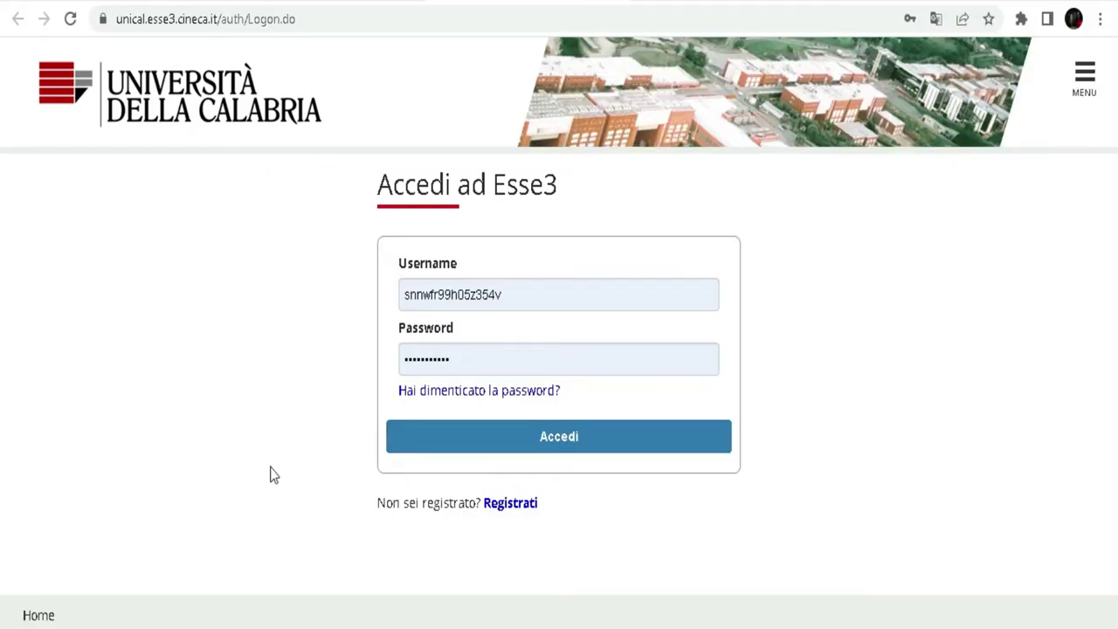
# - Reload the Accedi ad Esse3 login page so a different saved account autofills
pyautogui.click(270, 469)
# - Check Chrome's saved-username suggestions on the Username field, dismissing the list each time
pyautogui.click(519, 301)
pyautogui.click(833, 280)
pyautogui.click(503, 293)
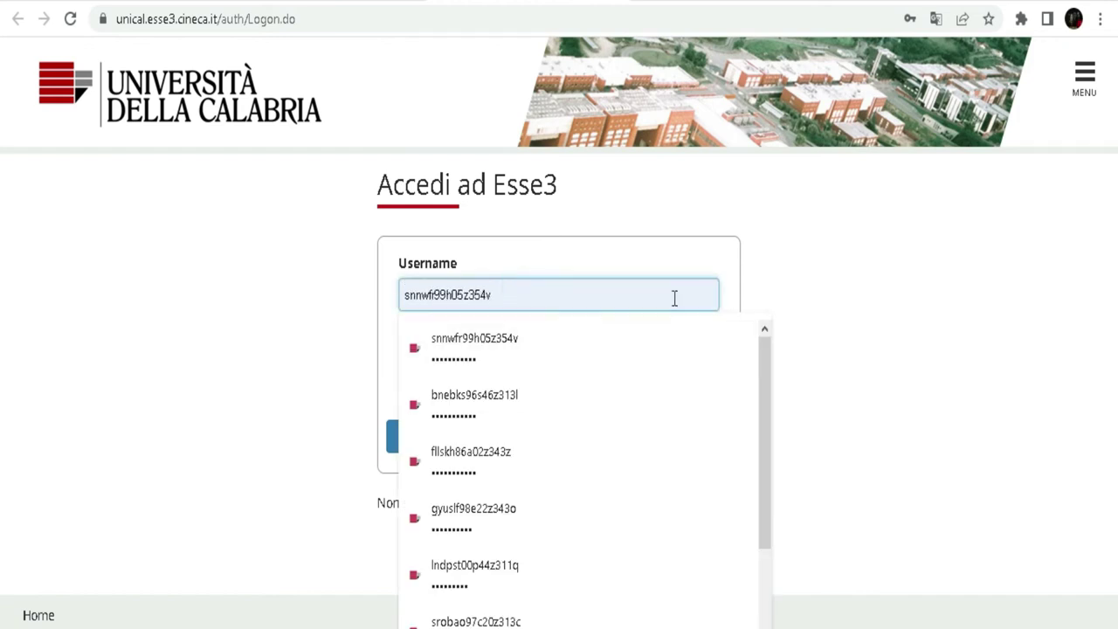
pyautogui.click(873, 276)
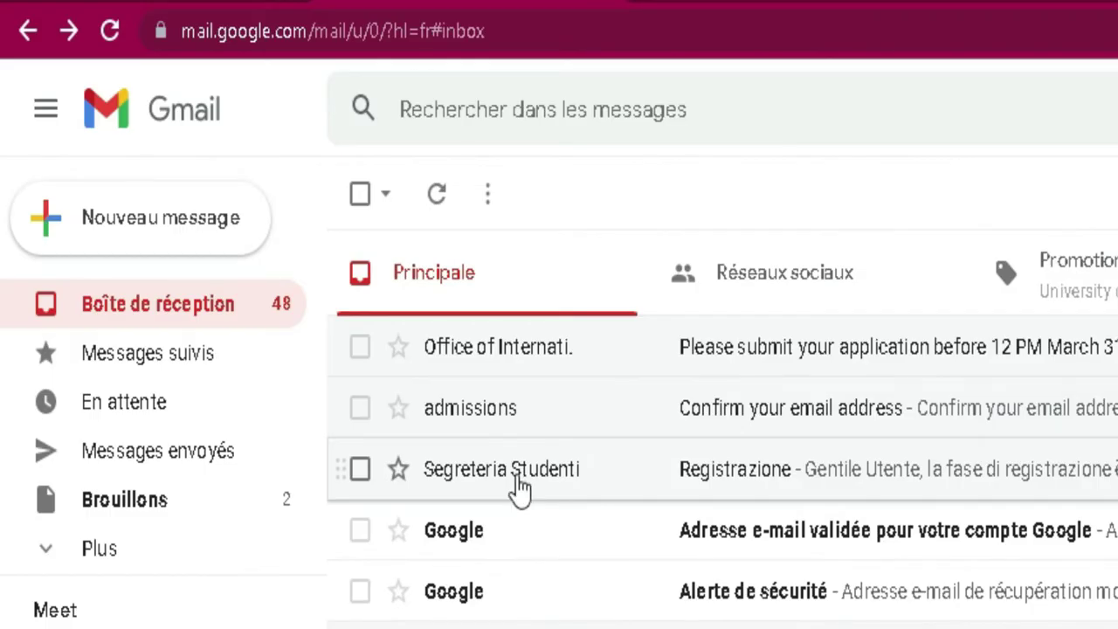
# - Open the Registrazione email from Segreteria Studenti and select its username value to copy
pyautogui.click(333, 303)
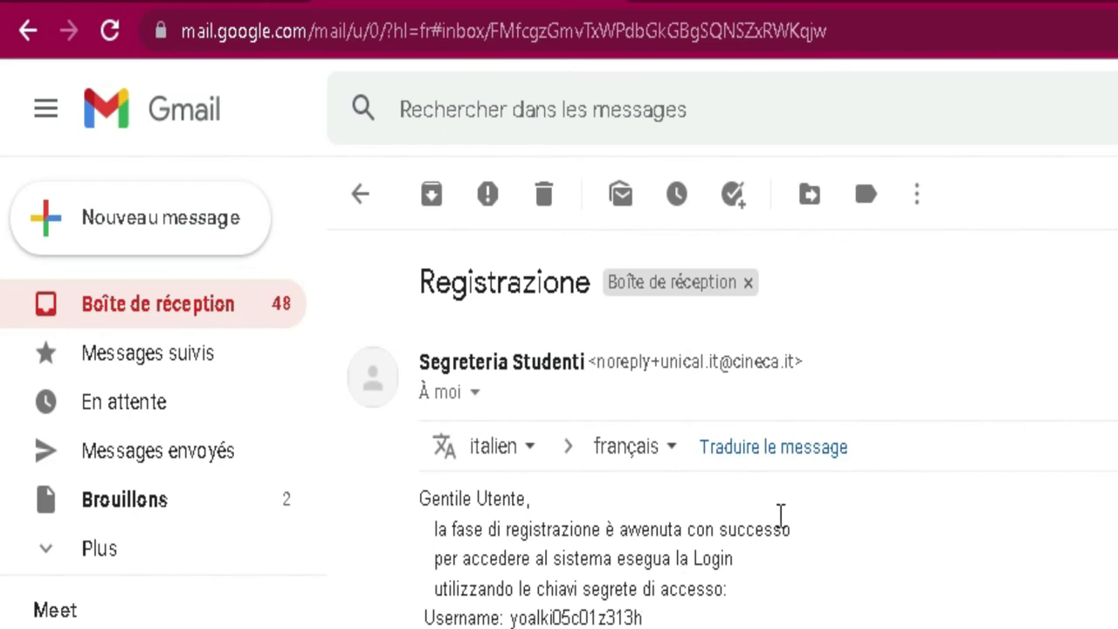
pyautogui.click(424, 616)
pyautogui.moveTo(486, 616); pyautogui.dragTo(660, 619)
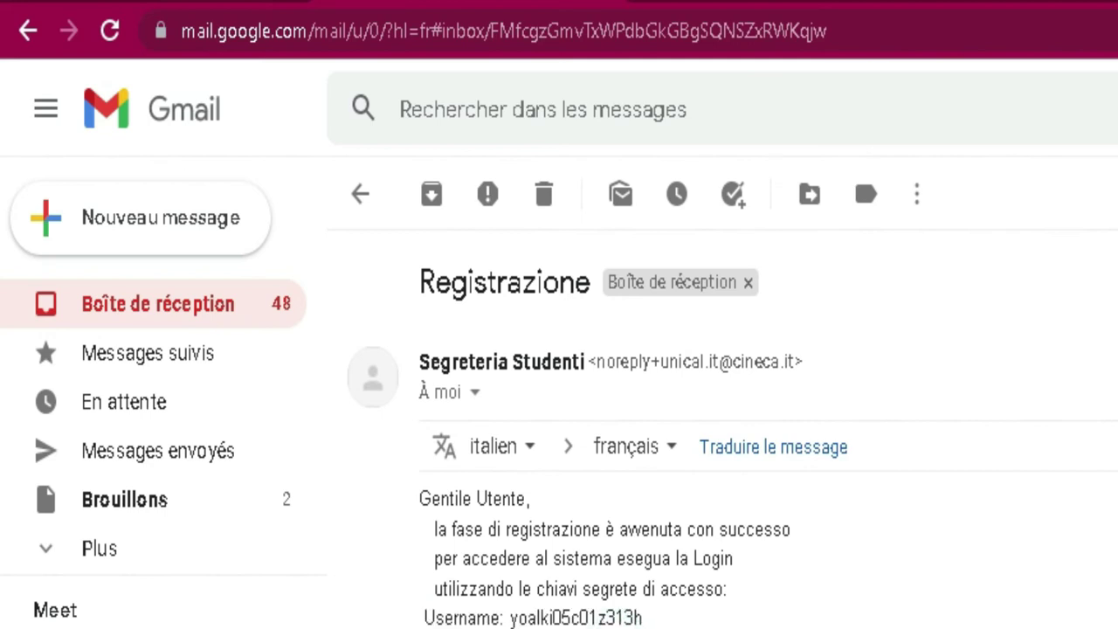
pyautogui.moveTo(654, 614); pyautogui.dragTo(536, 616)
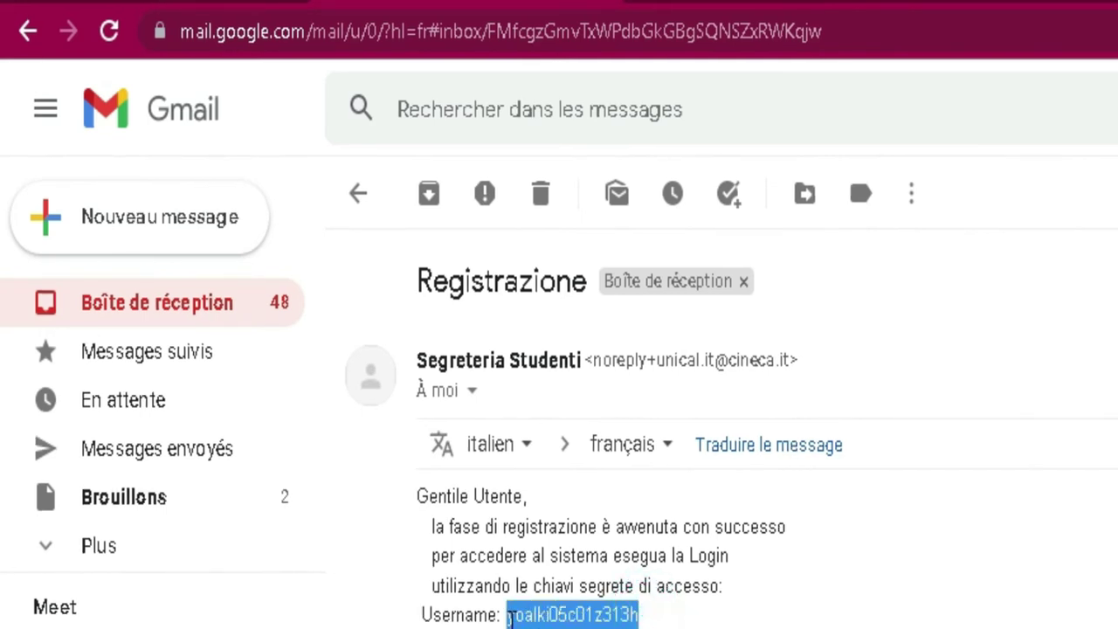
pyautogui.rightClick(536, 616)
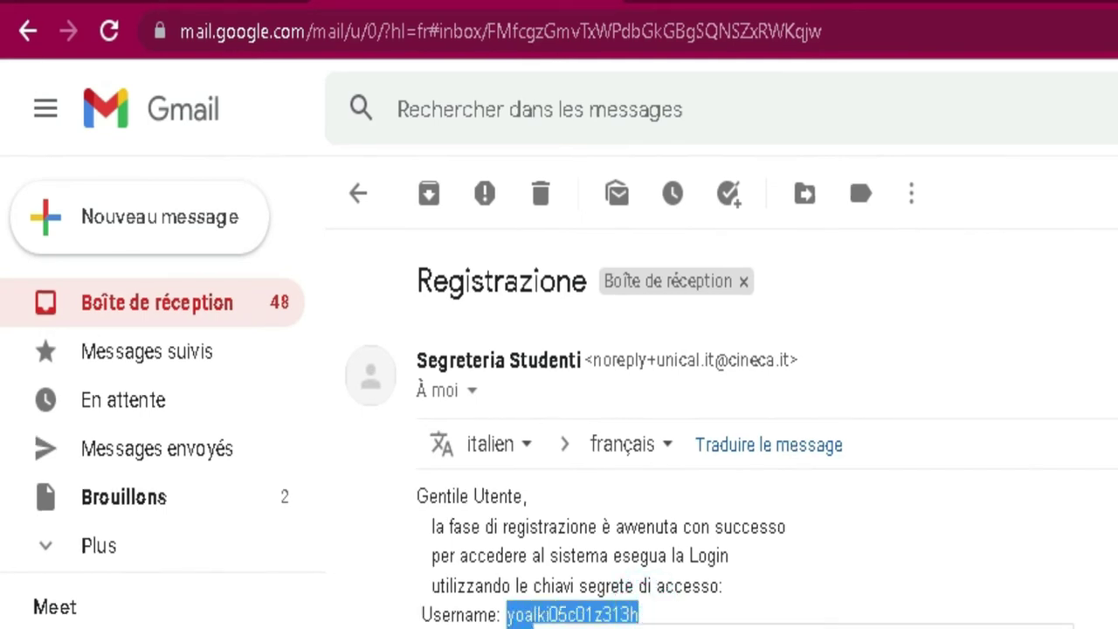
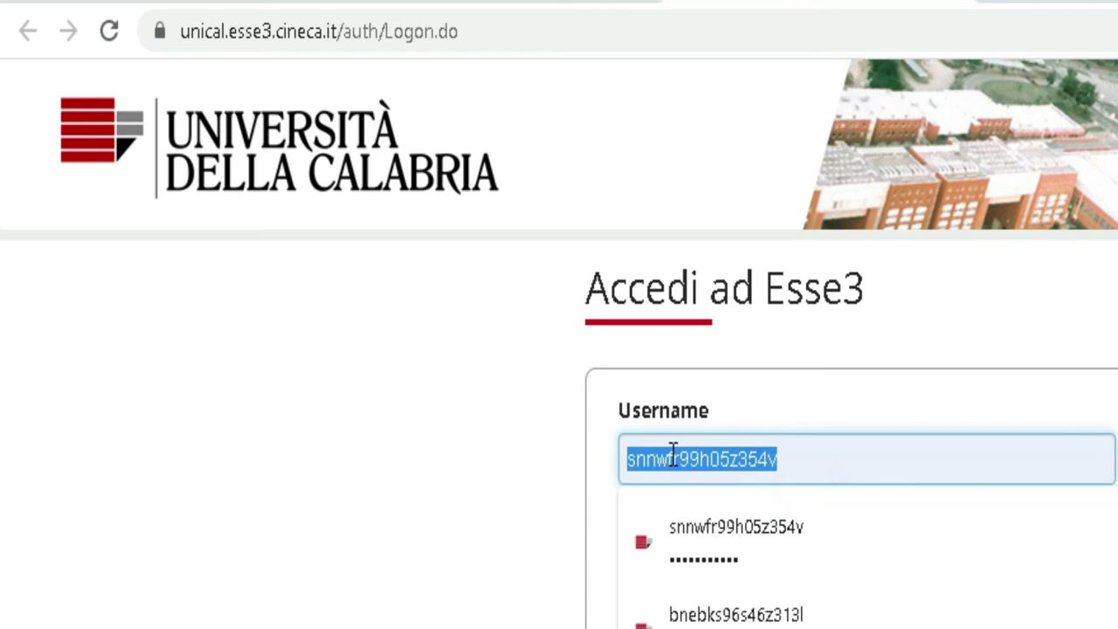
# - Autofill the Esse3 login from a saved account and switch to the Gmail Registrazione email
pyautogui.rightClick(672, 454)
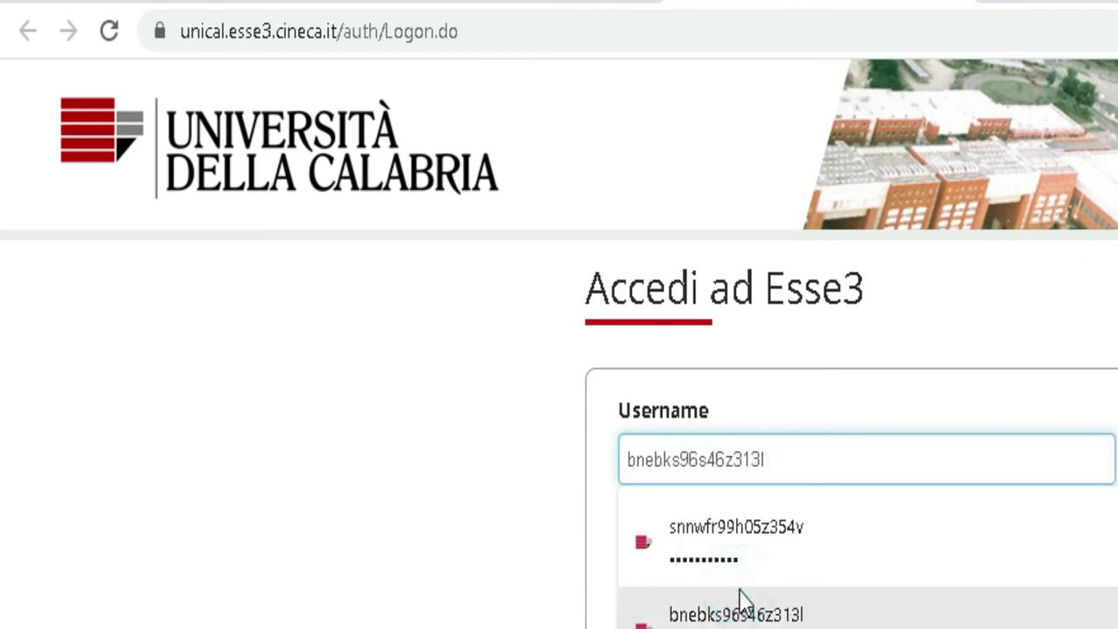
pyautogui.press('Return')
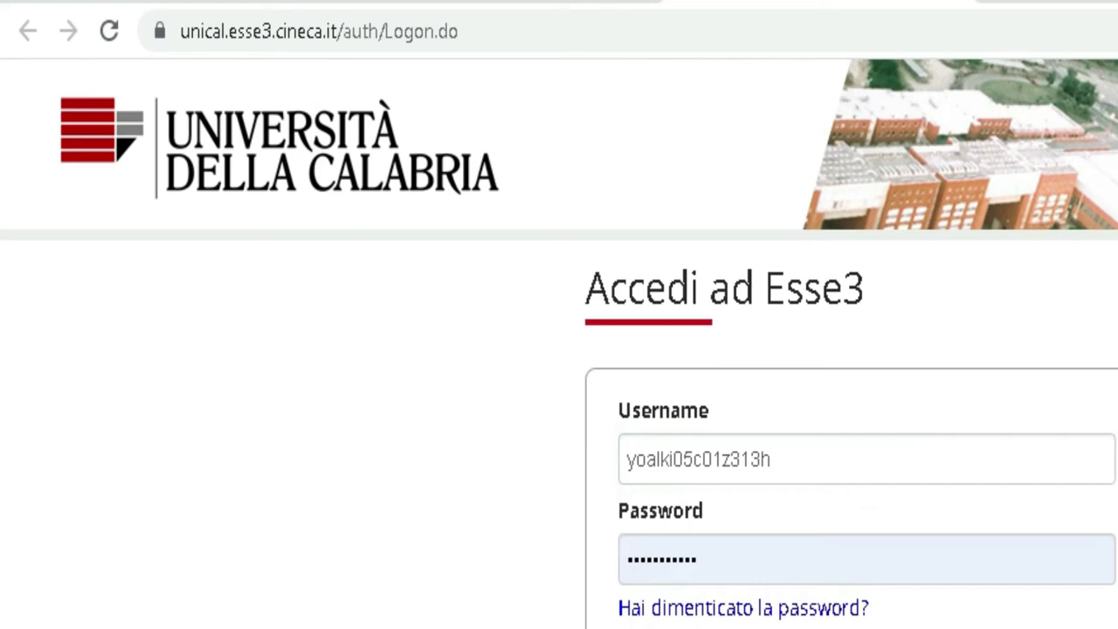
pyautogui.hotkey('alt', 'Tab')
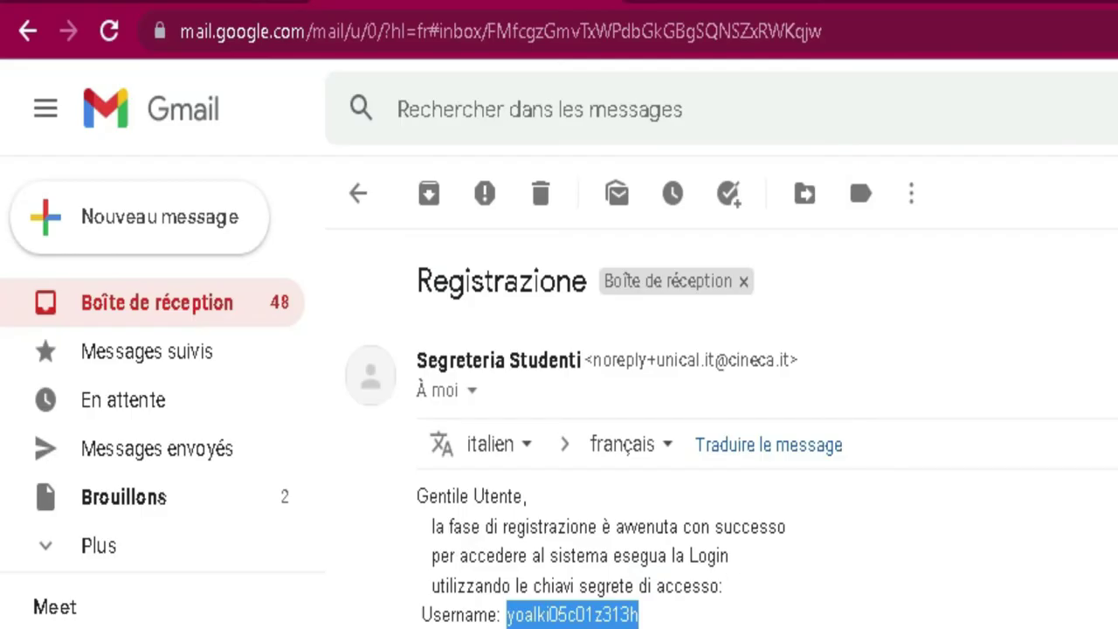
# - Check the username line in the Registrazione email, then go back to the Esse3 login page
pyautogui.click(611, 615)
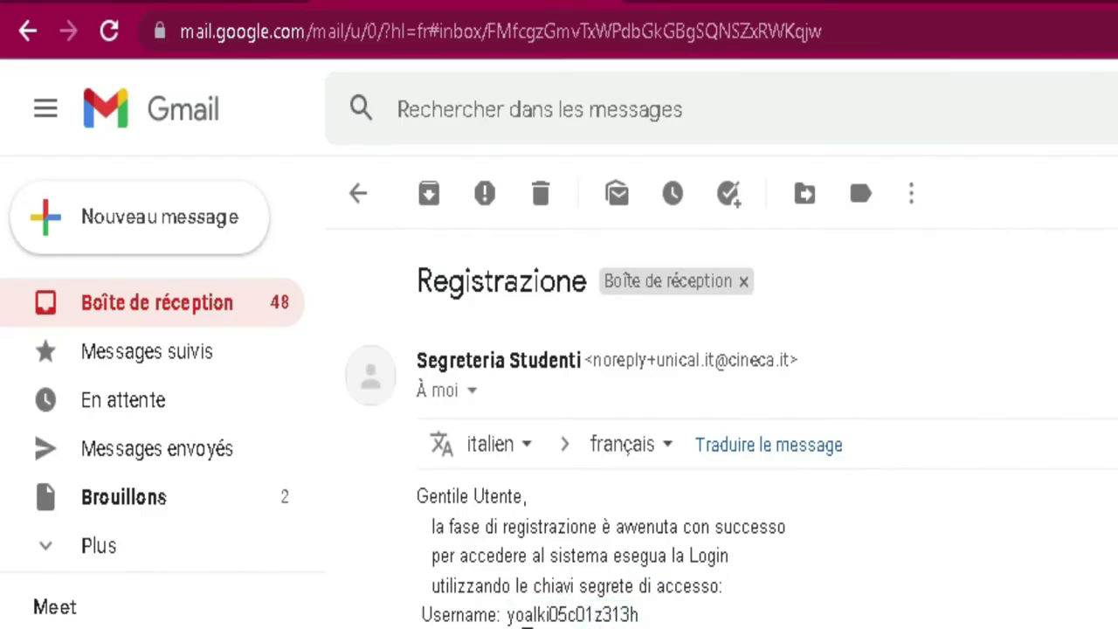
pyautogui.click(577, 618)
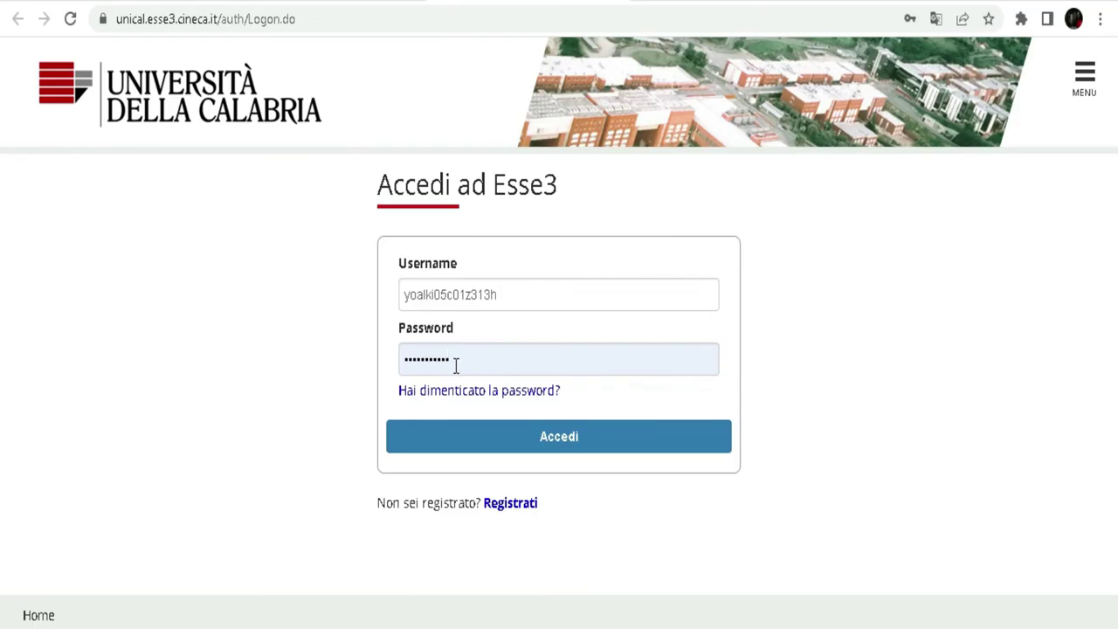
# - Paste the copied password, log in to Esse3, and save the password in Chrome
pyautogui.moveTo(707, 560); pyautogui.dragTo(653, 571)
pyautogui.moveTo(420, 367); pyautogui.dragTo(396, 369)
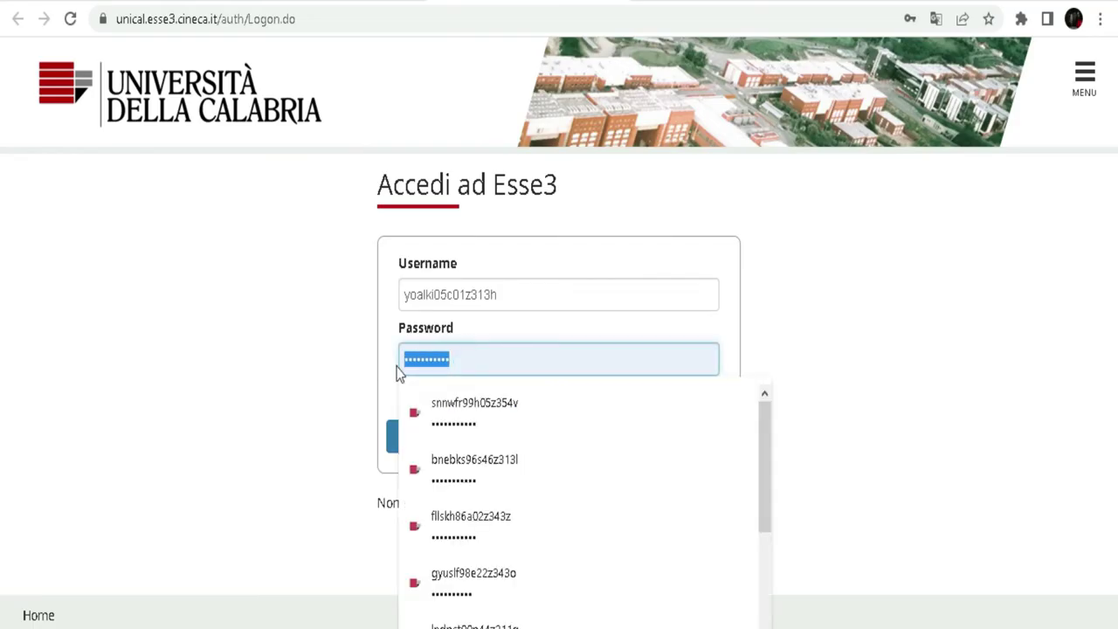
pyautogui.rightClick(433, 365)
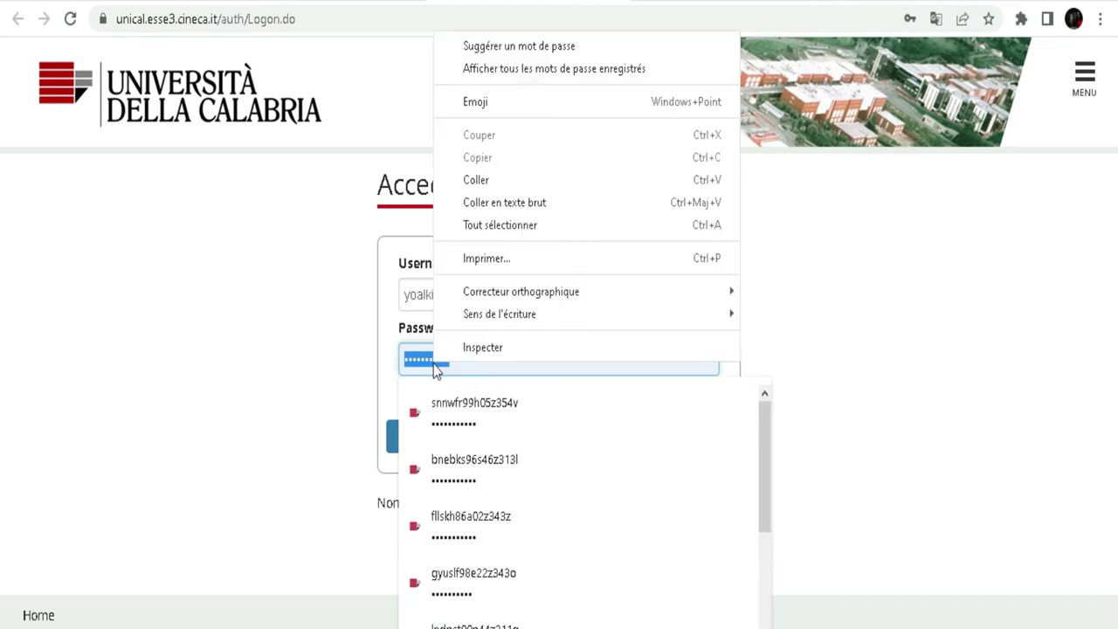
pyautogui.click(473, 180)
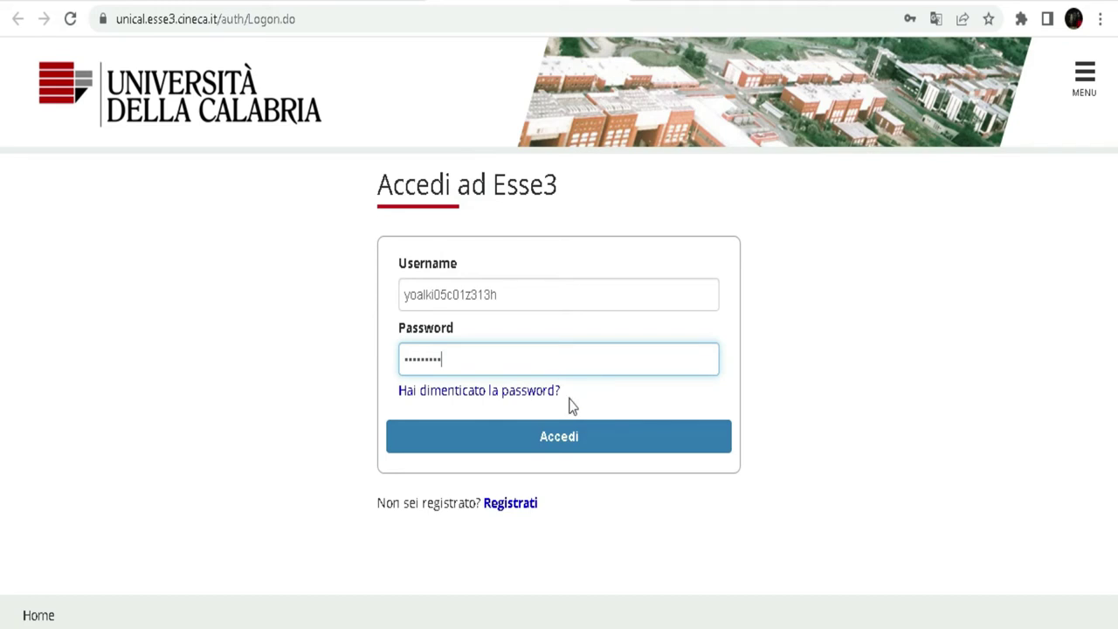
pyautogui.click(564, 440)
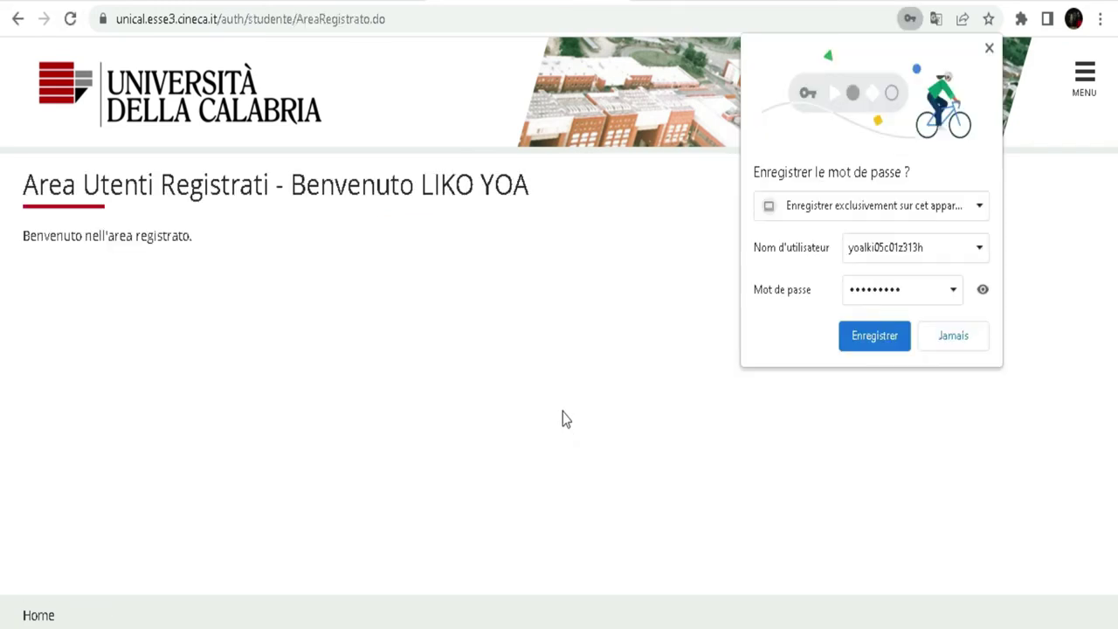
pyautogui.click(869, 337)
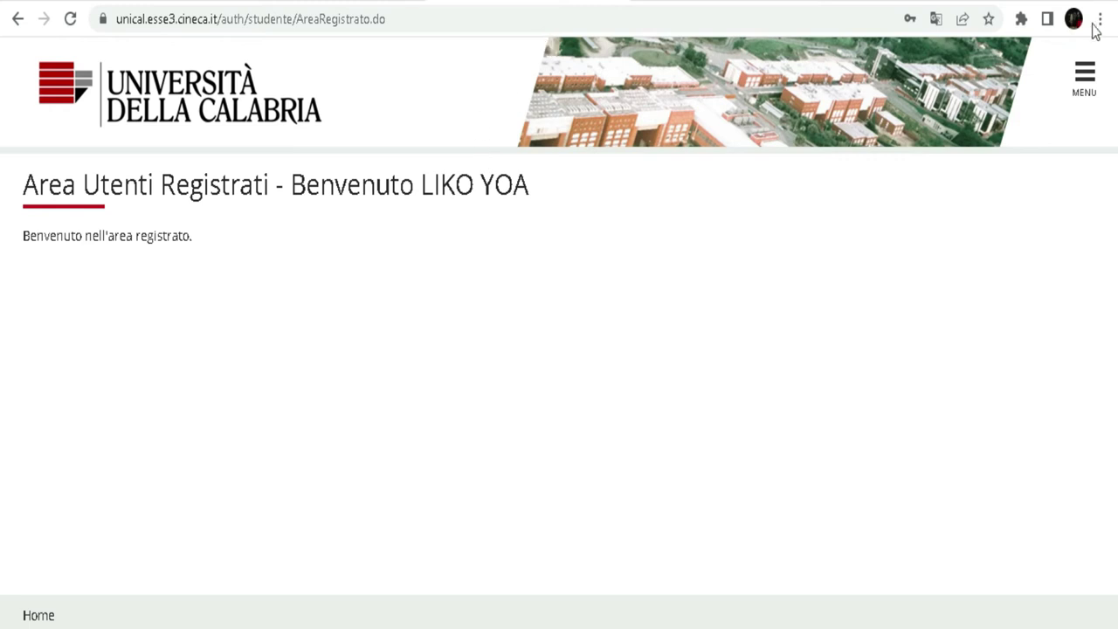
# - Open Segreteria from the menu, translate the site into French, and open the admission contest registration
pyautogui.click(1083, 76)
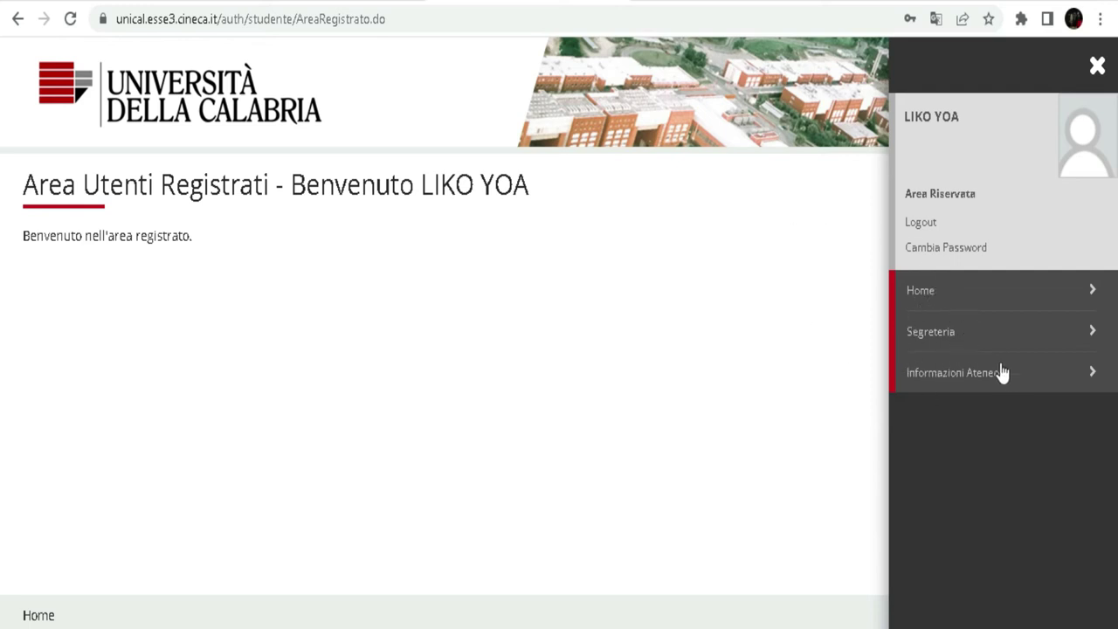
pyautogui.click(941, 341)
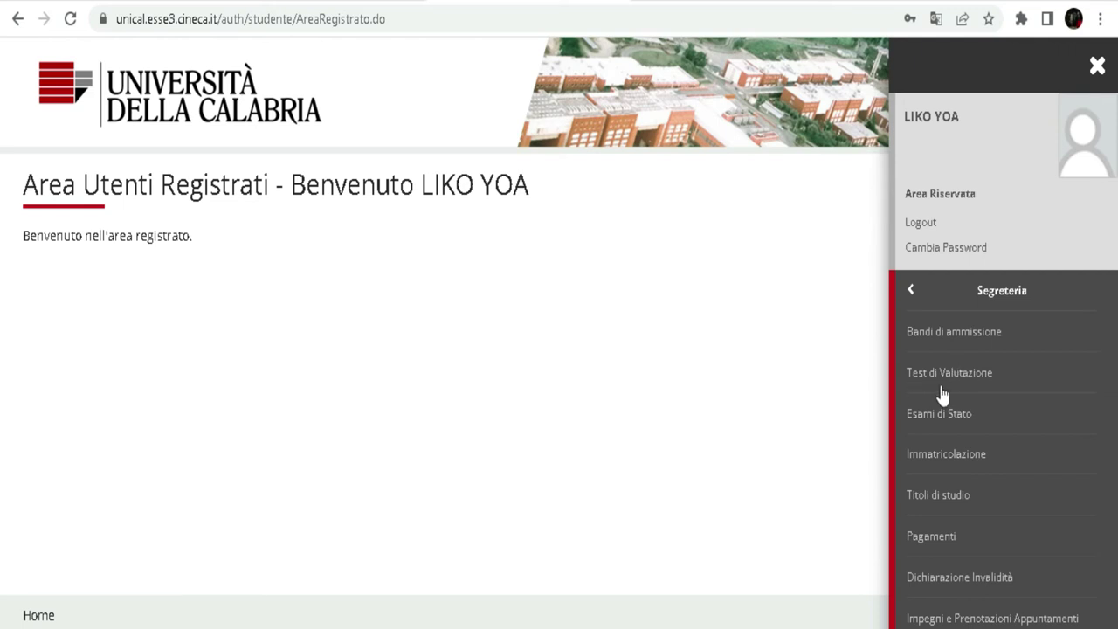
pyautogui.click(932, 21)
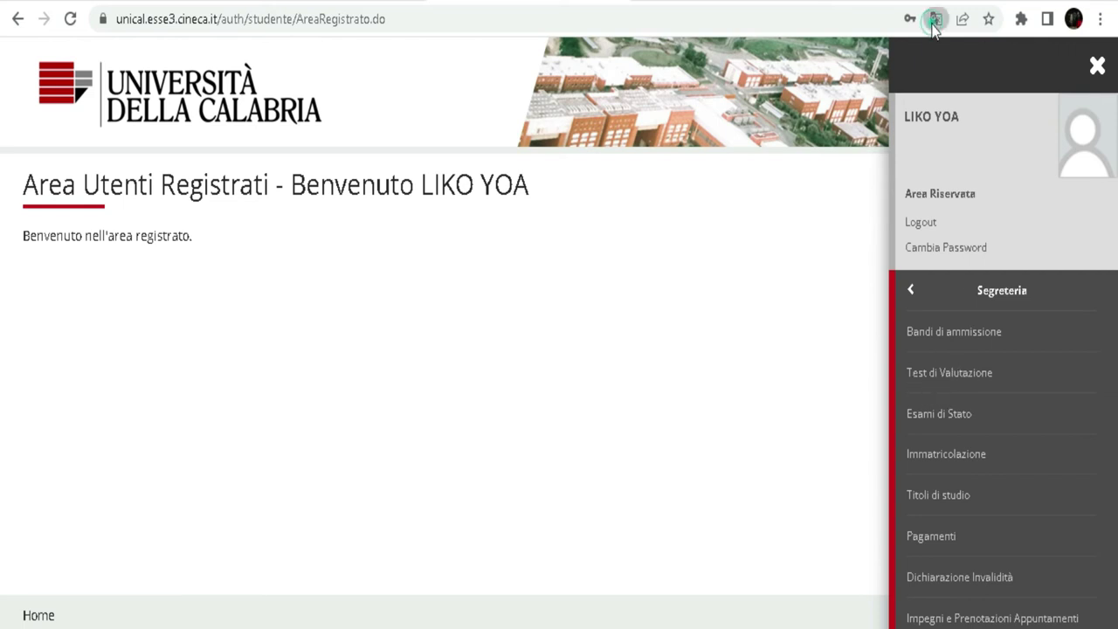
pyautogui.click(855, 67)
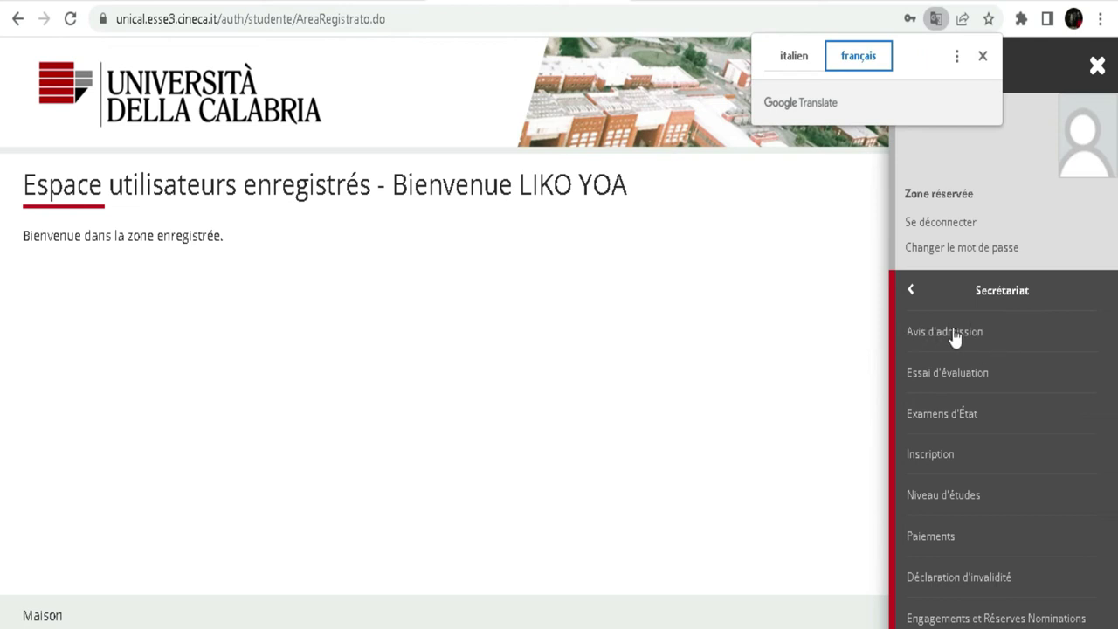
pyautogui.click(954, 339)
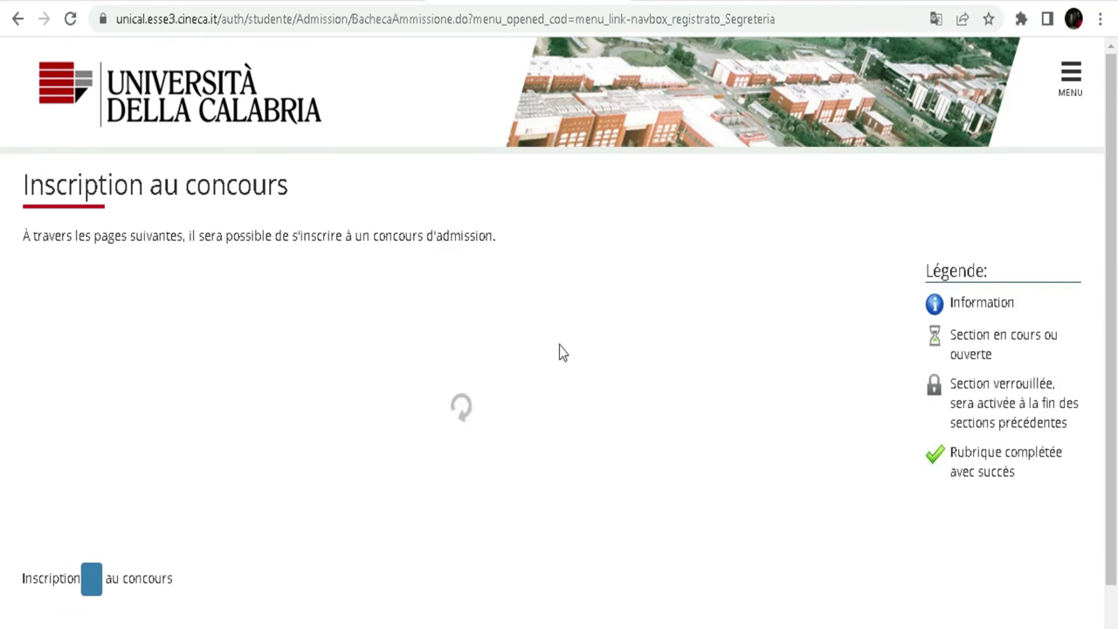
pyautogui.scroll(-4, 585, 208)
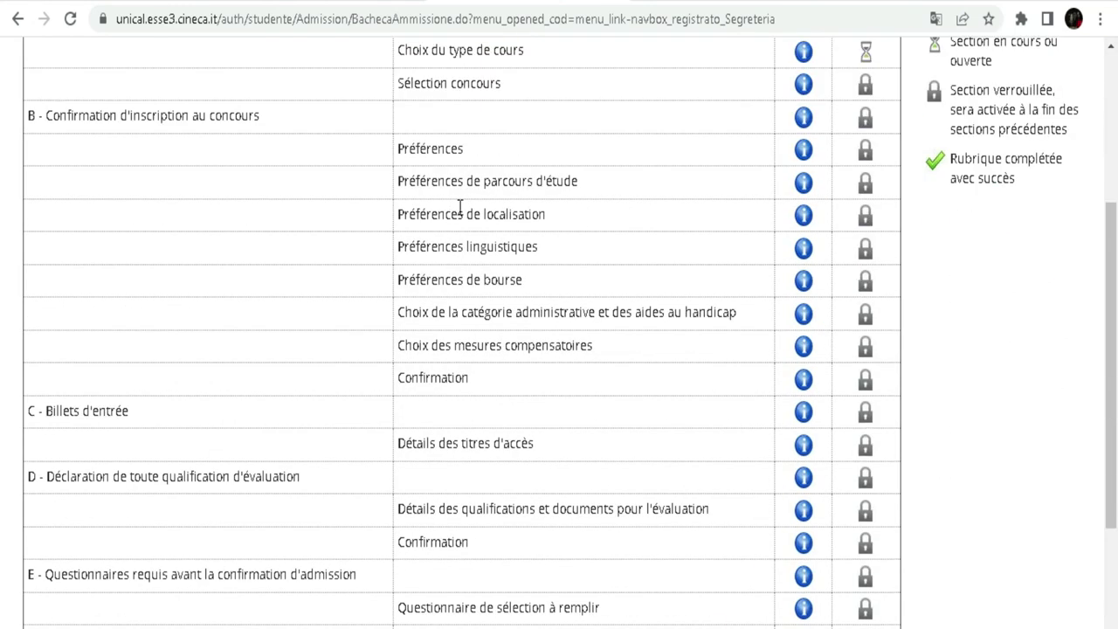
pyautogui.scroll(3, 500, 242)
pyautogui.scroll(-5, 502, 242)
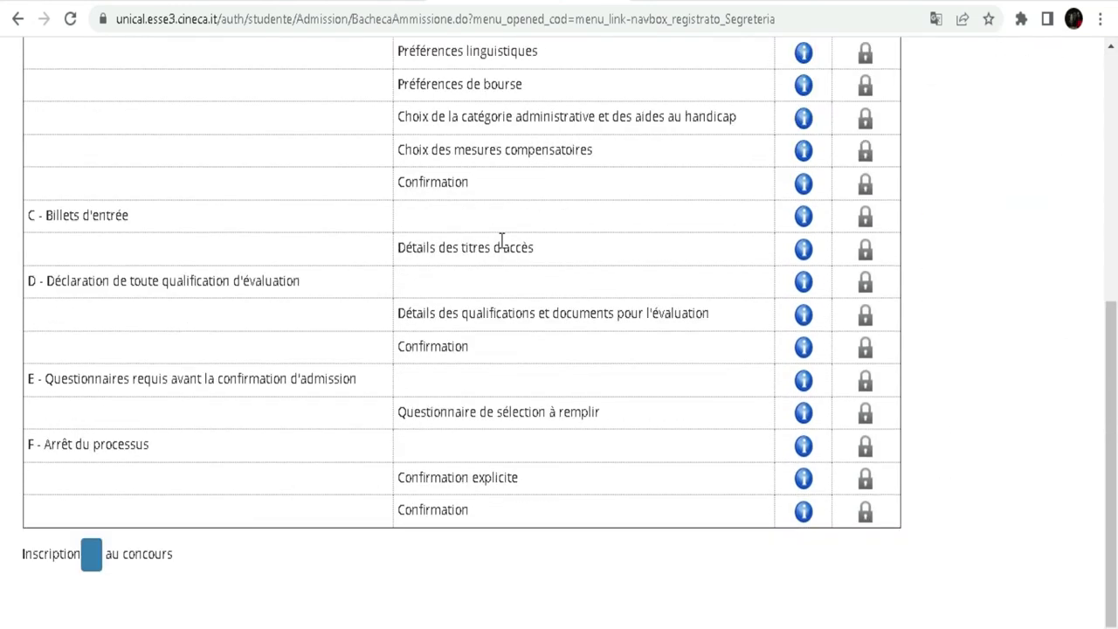
pyautogui.scroll(4, 502, 244)
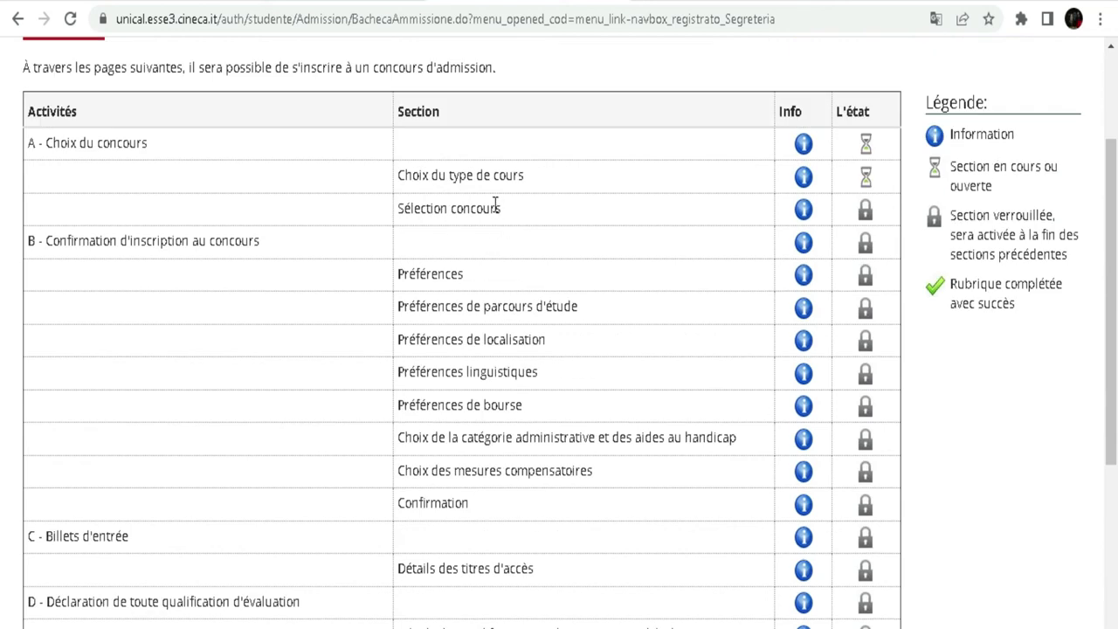
pyautogui.scroll(-2, 468, 218)
pyautogui.scroll(-2, 468, 238)
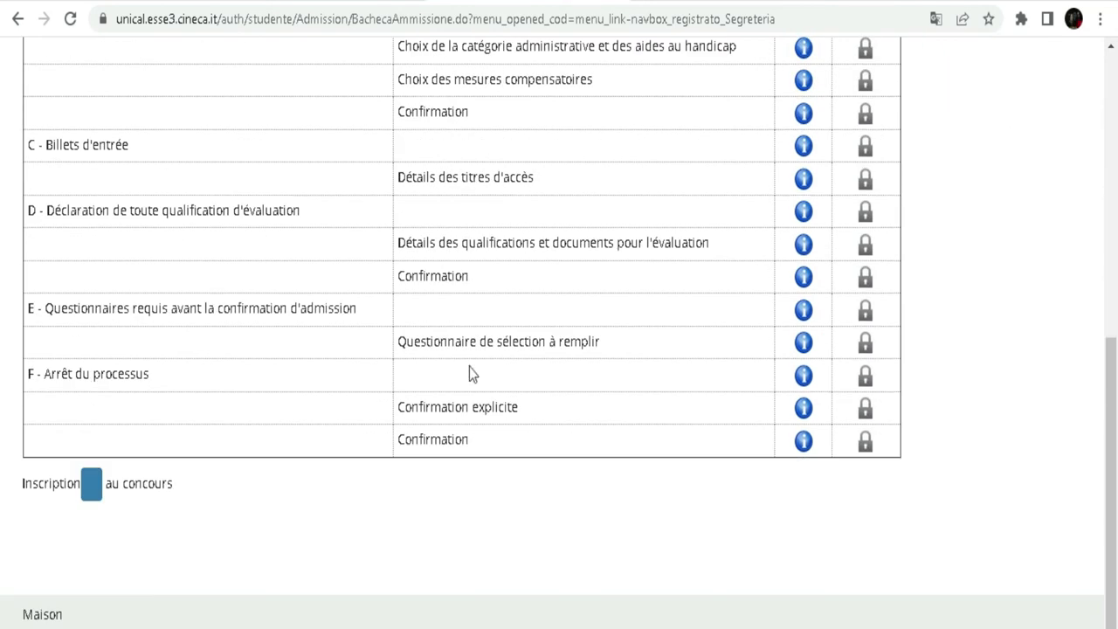
pyautogui.scroll(5, 475, 245)
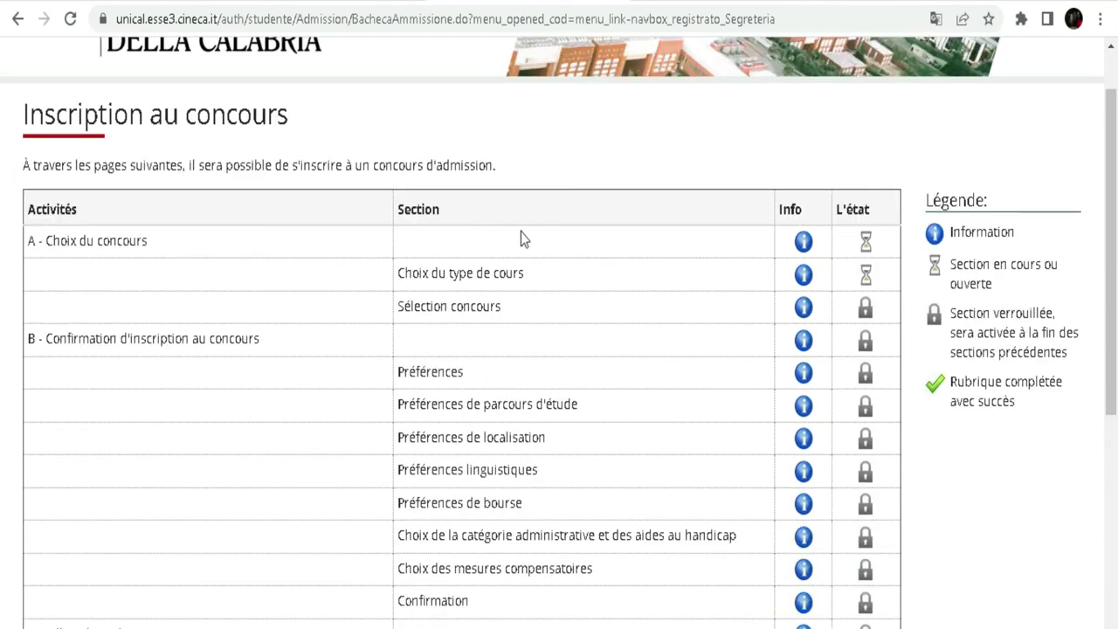
pyautogui.scroll(-5, 520, 232)
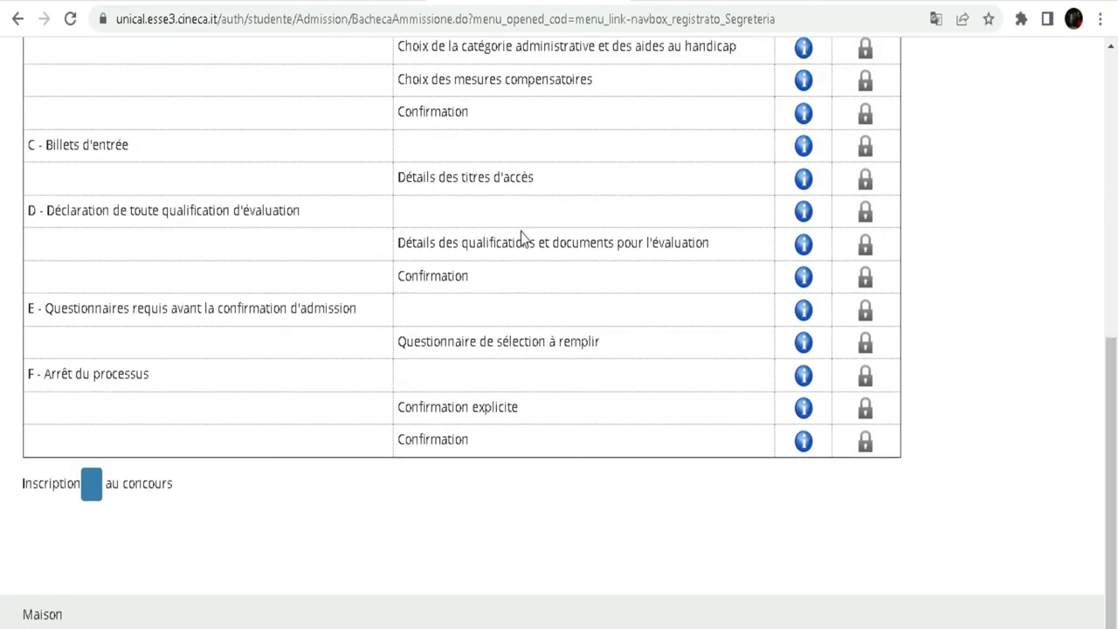
pyautogui.scroll(6, 520, 234)
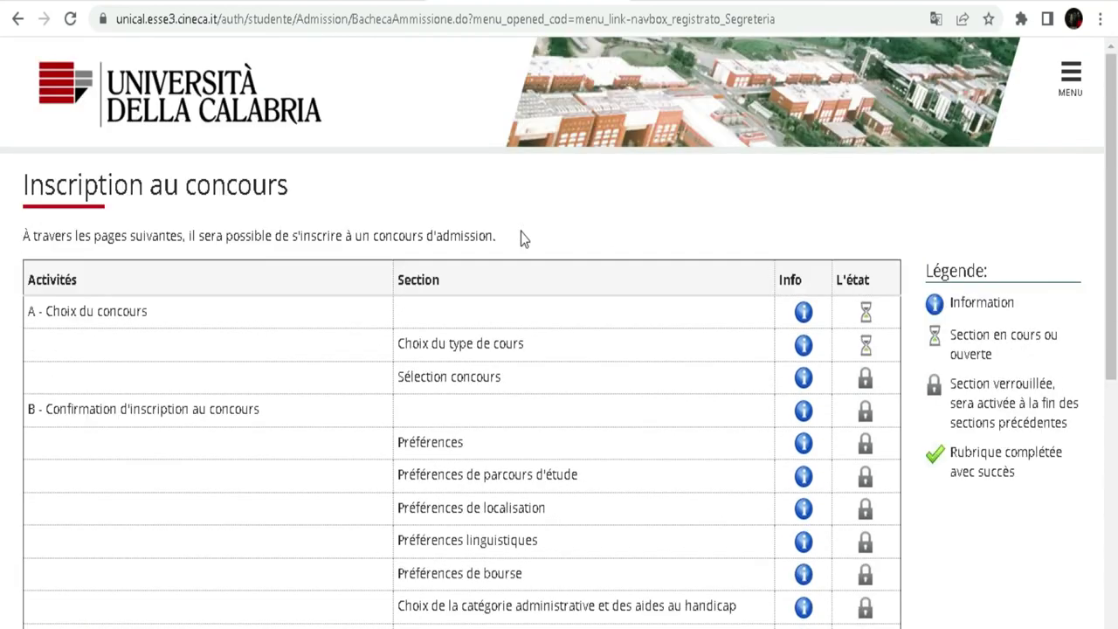
pyautogui.scroll(-2, 520, 239)
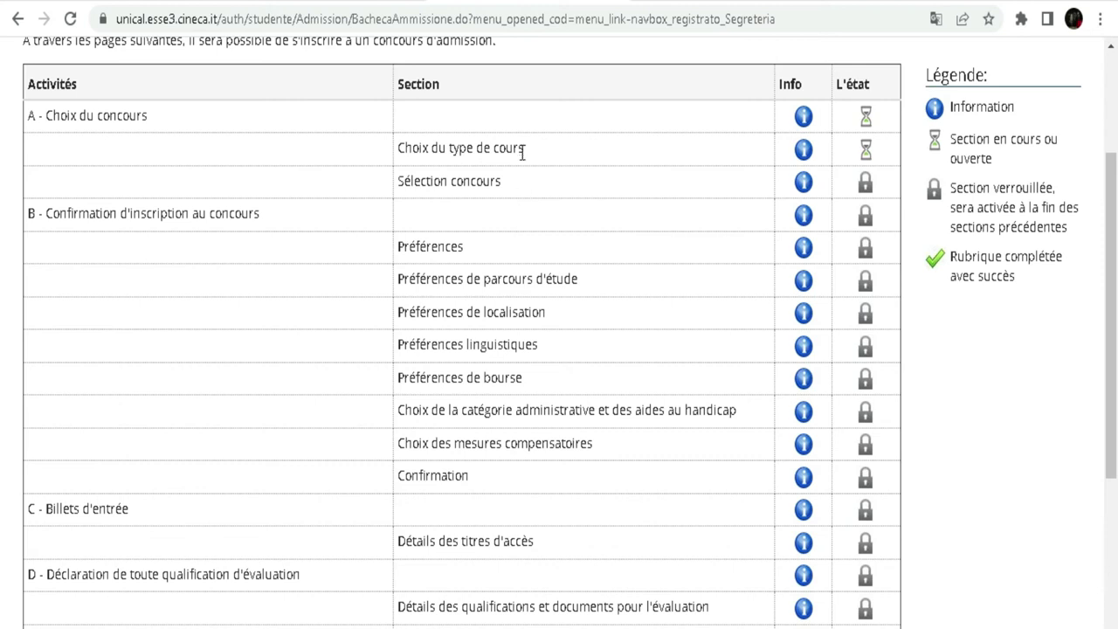
pyautogui.scroll(-4, 521, 150)
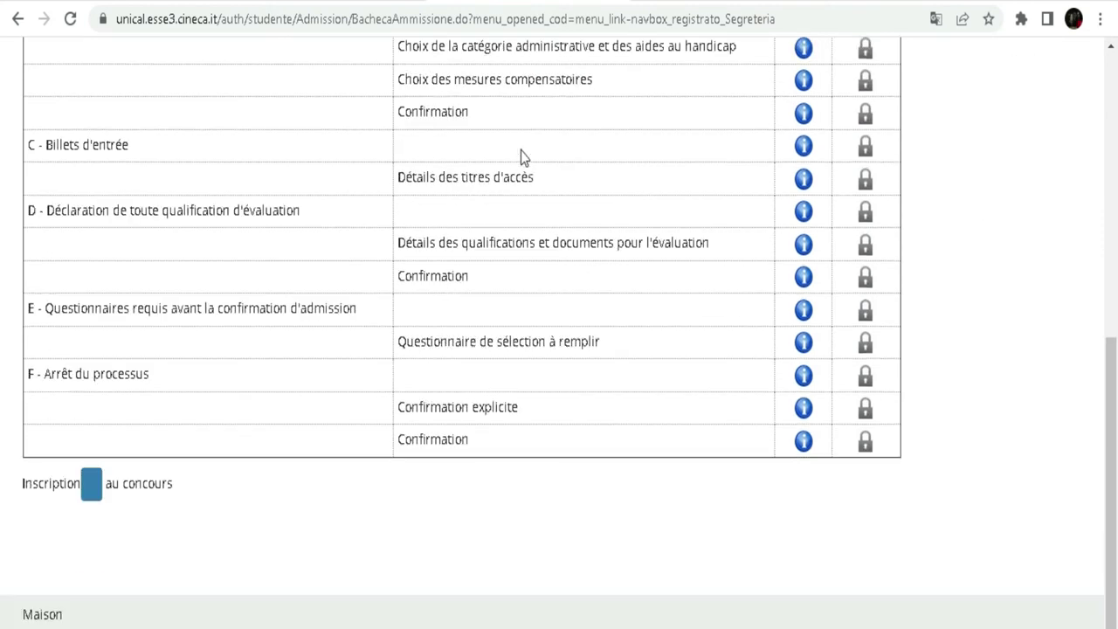
pyautogui.scroll(5, 419, 428)
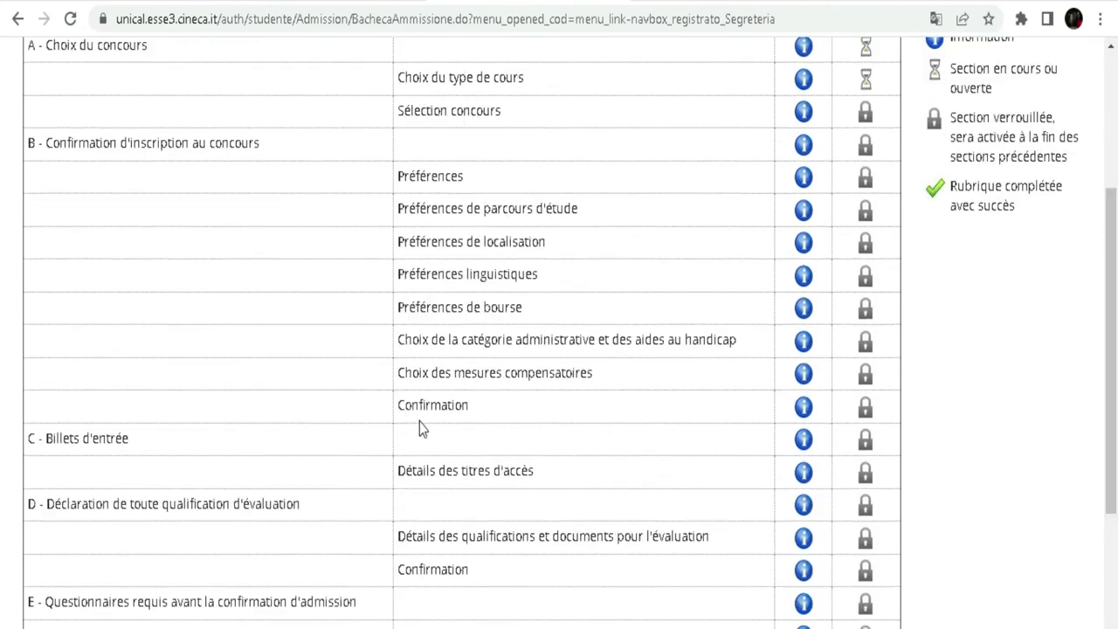
pyautogui.scroll(-4, 419, 358)
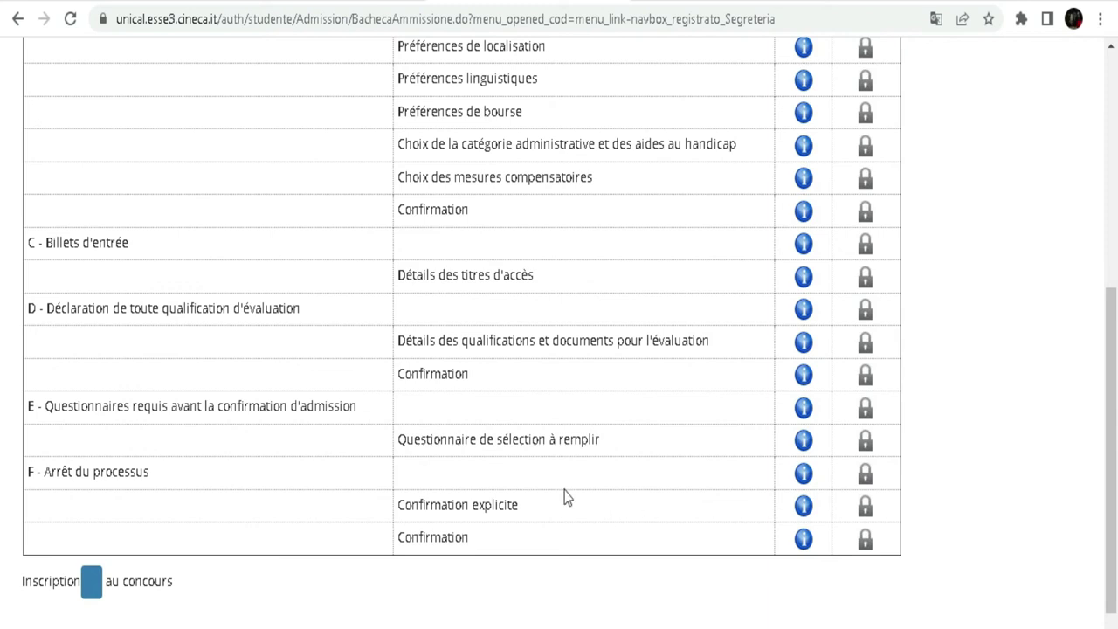
pyautogui.scroll(-1, 564, 496)
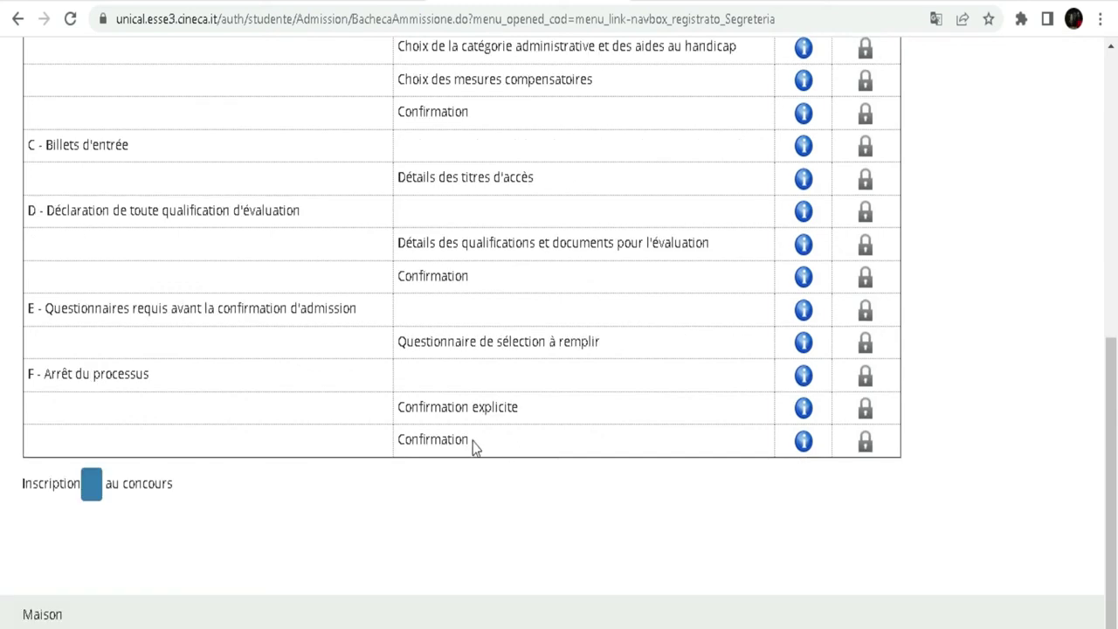
pyautogui.scroll(6, 472, 441)
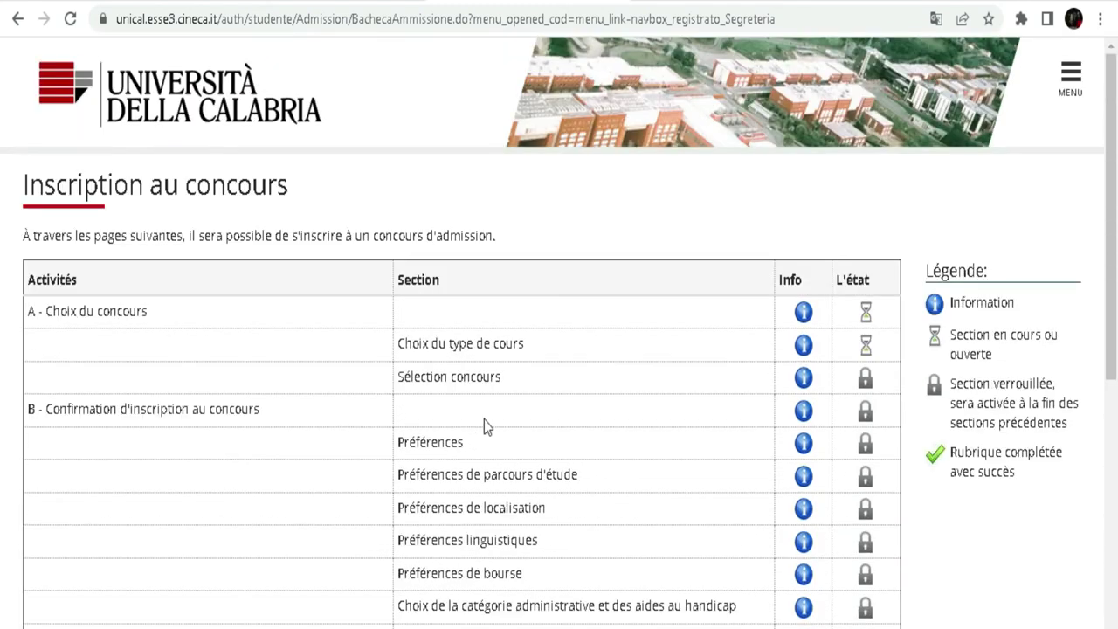
pyautogui.scroll(-4, 502, 395)
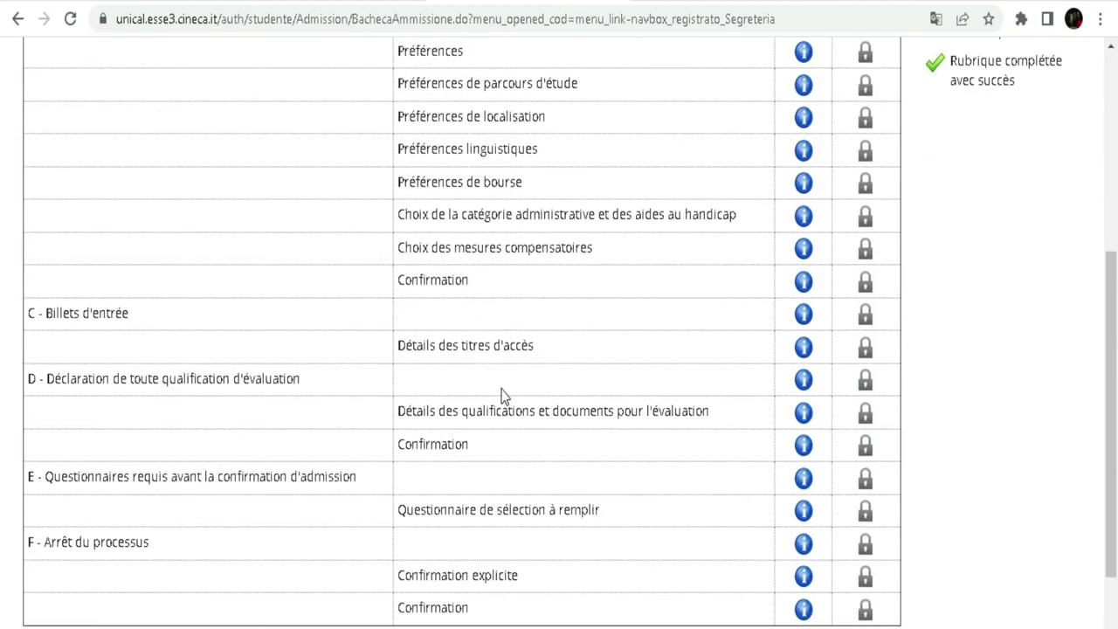
pyautogui.scroll(-2, 502, 395)
pyautogui.scroll(2, 503, 331)
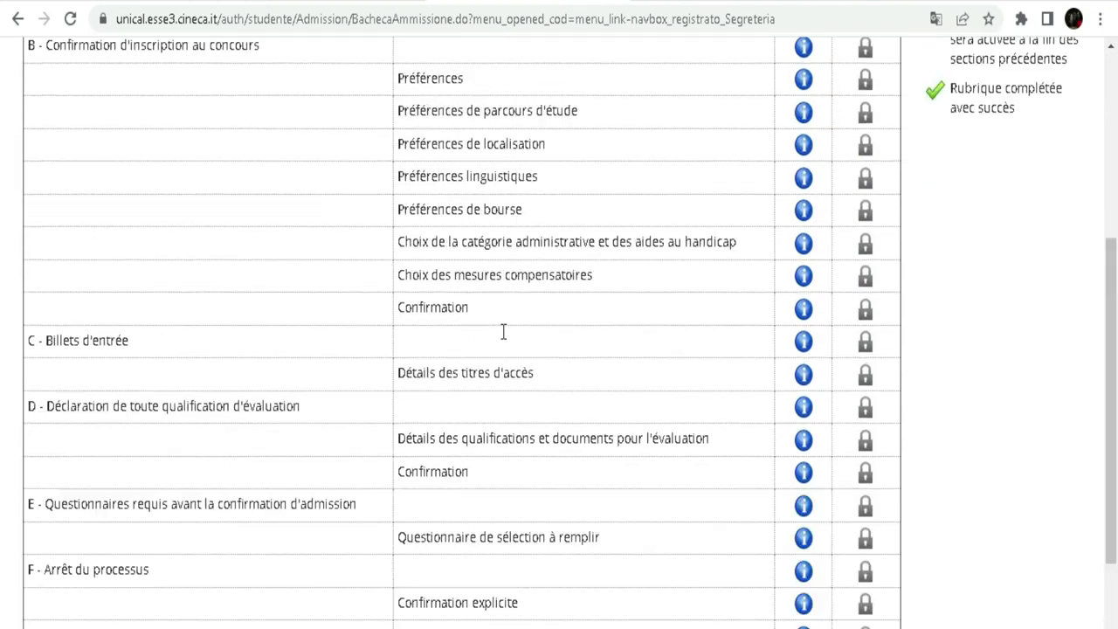
pyautogui.scroll(4, 503, 331)
pyautogui.scroll(-7, 502, 326)
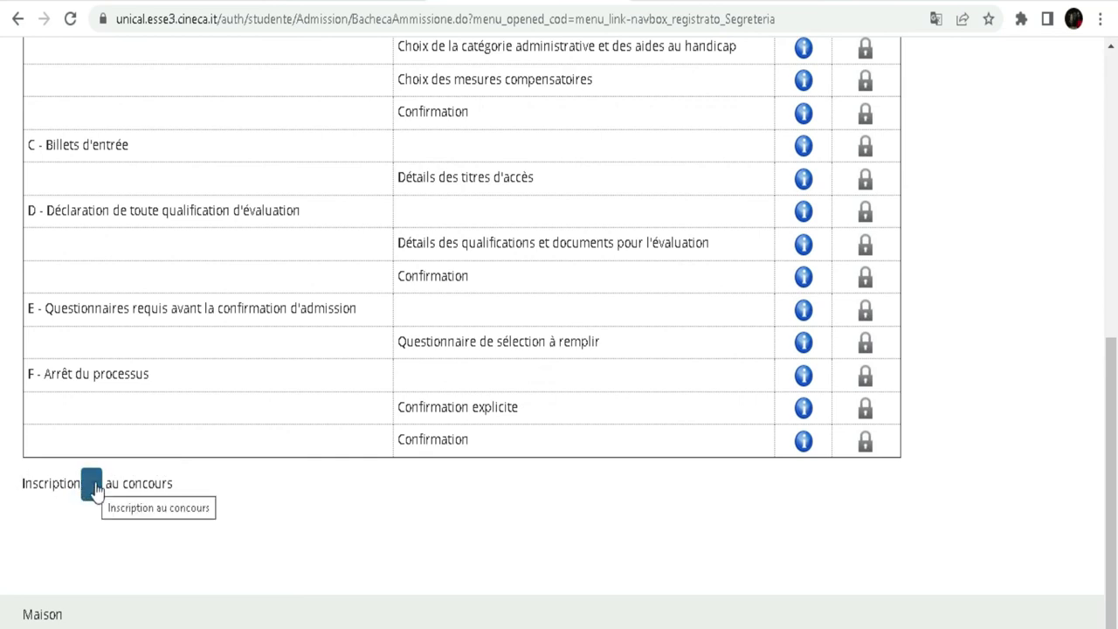
# - Start the admission contest registration and translate the course-type page into French
pyautogui.click(93, 494)
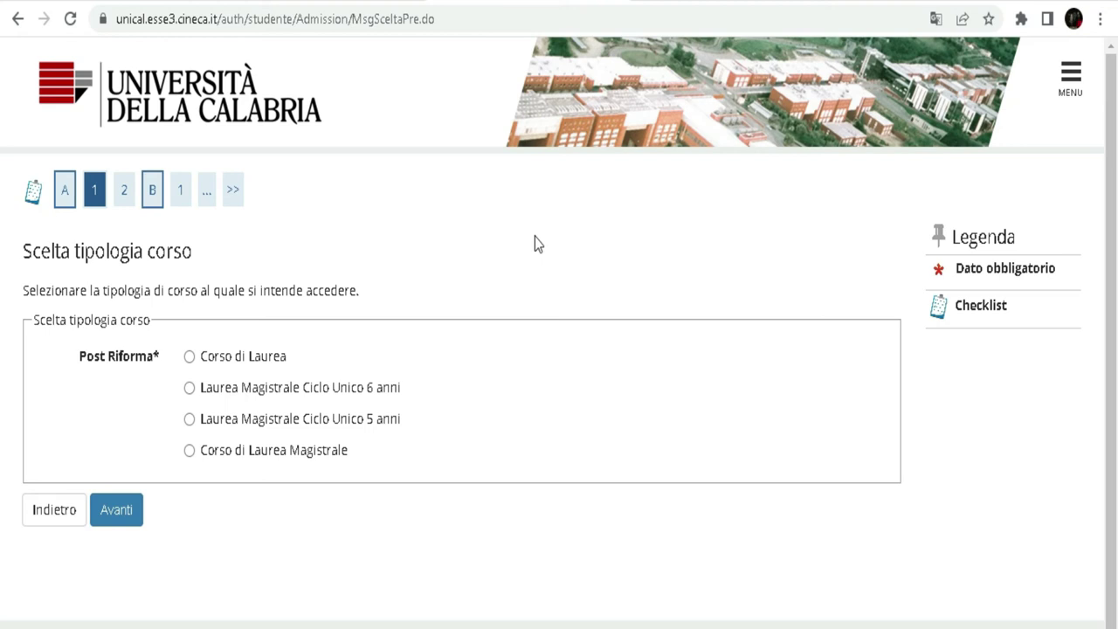
pyautogui.click(935, 18)
pyautogui.click(846, 64)
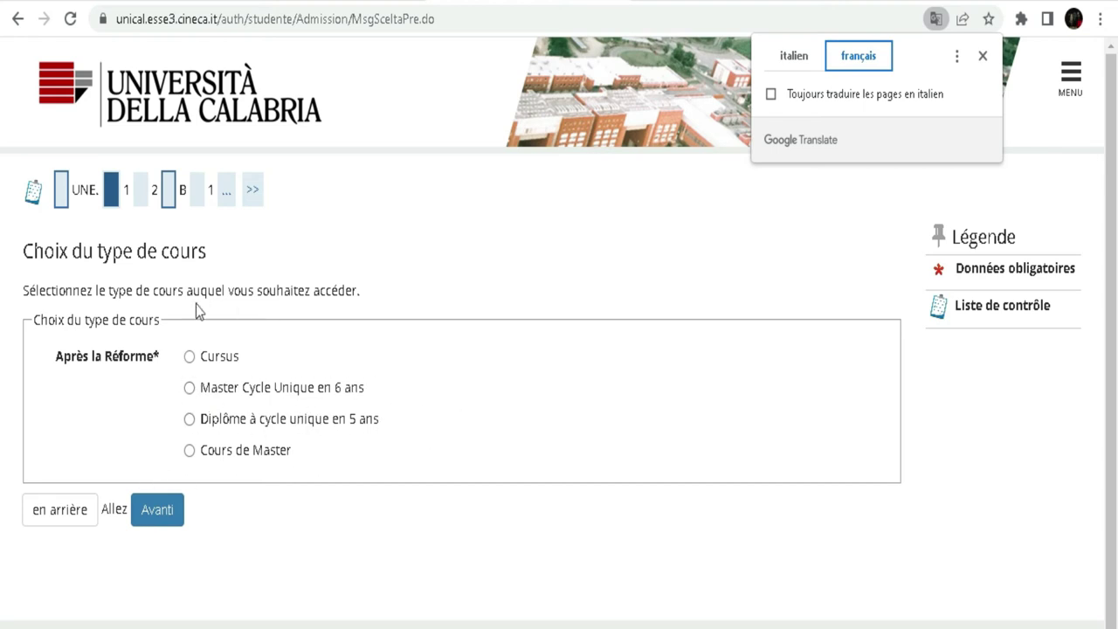
# - Choose the Corso di Laurea course type and browse the list of early-admission contests
pyautogui.click(190, 357)
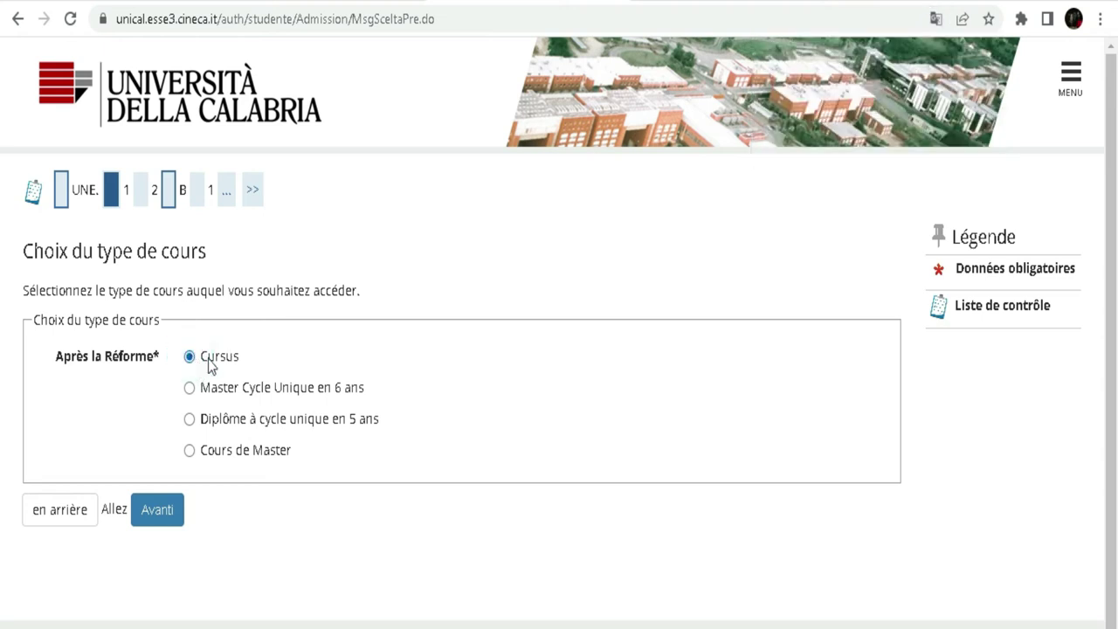
pyautogui.click(159, 517)
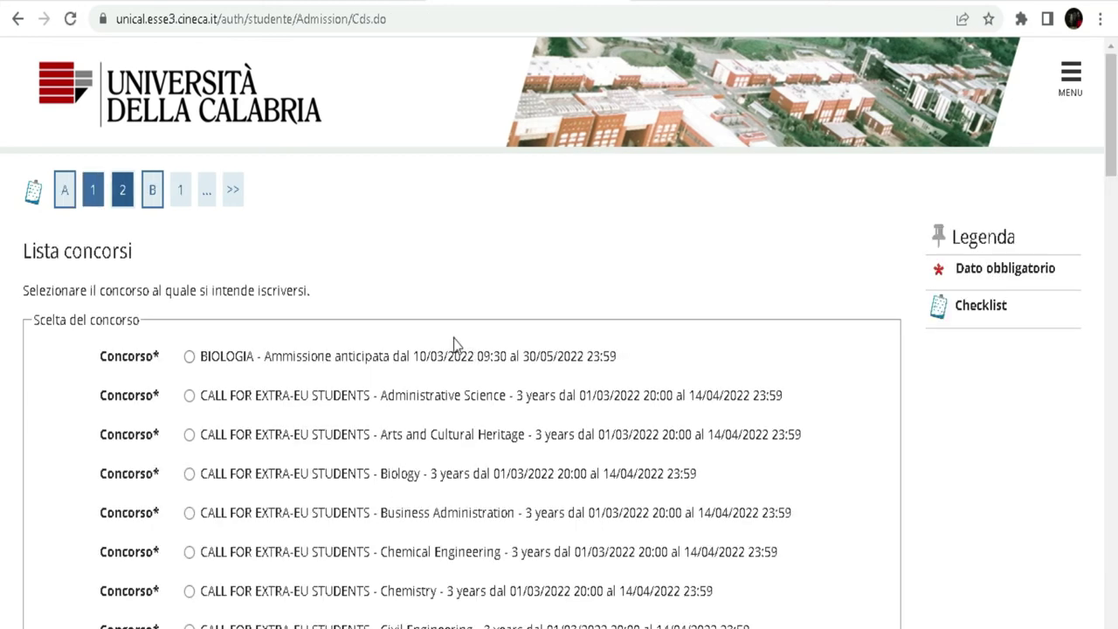
pyautogui.scroll(-3, 453, 344)
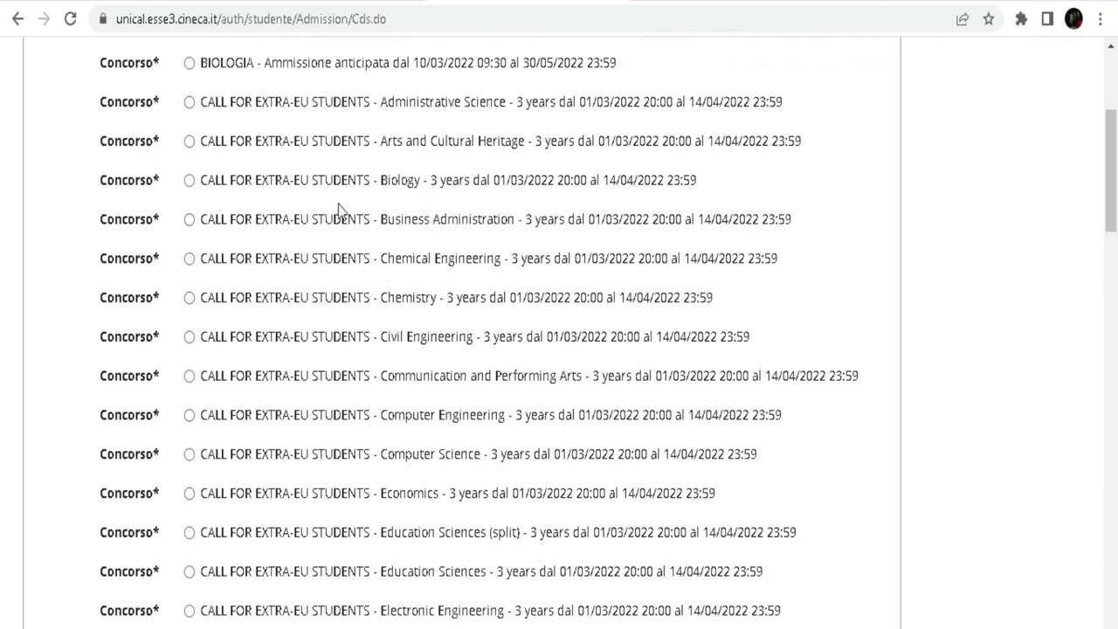
pyautogui.scroll(1, 269, 210)
pyautogui.scroll(1, 269, 210)
pyautogui.scroll(-1, 269, 210)
pyautogui.scroll(1, 244, 161)
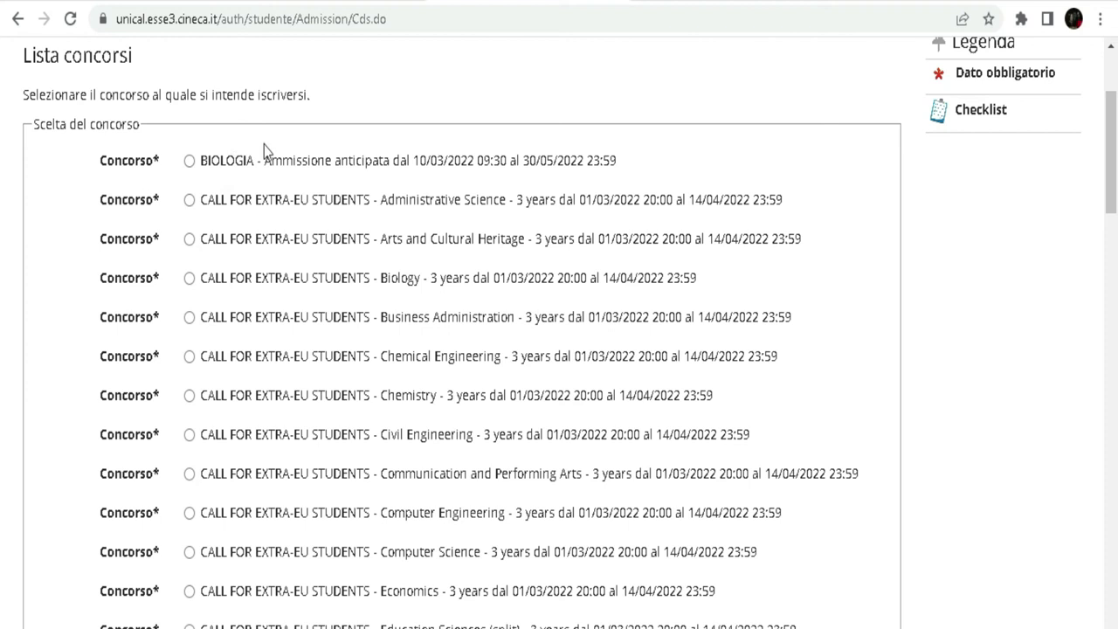
pyautogui.scroll(-1, 264, 151)
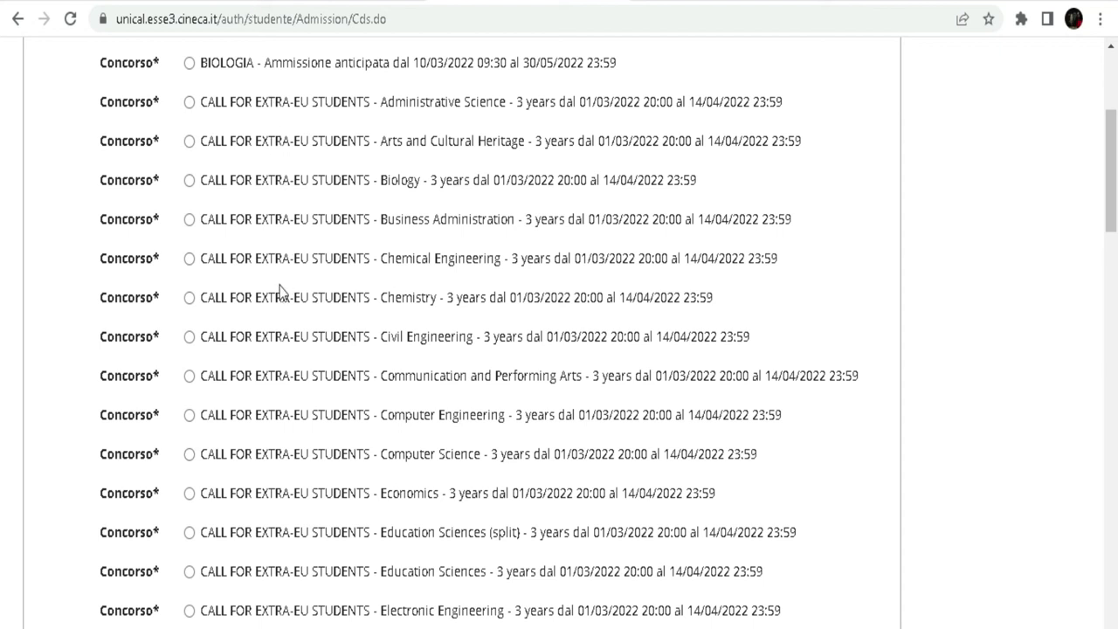
pyautogui.scroll(-3, 284, 293)
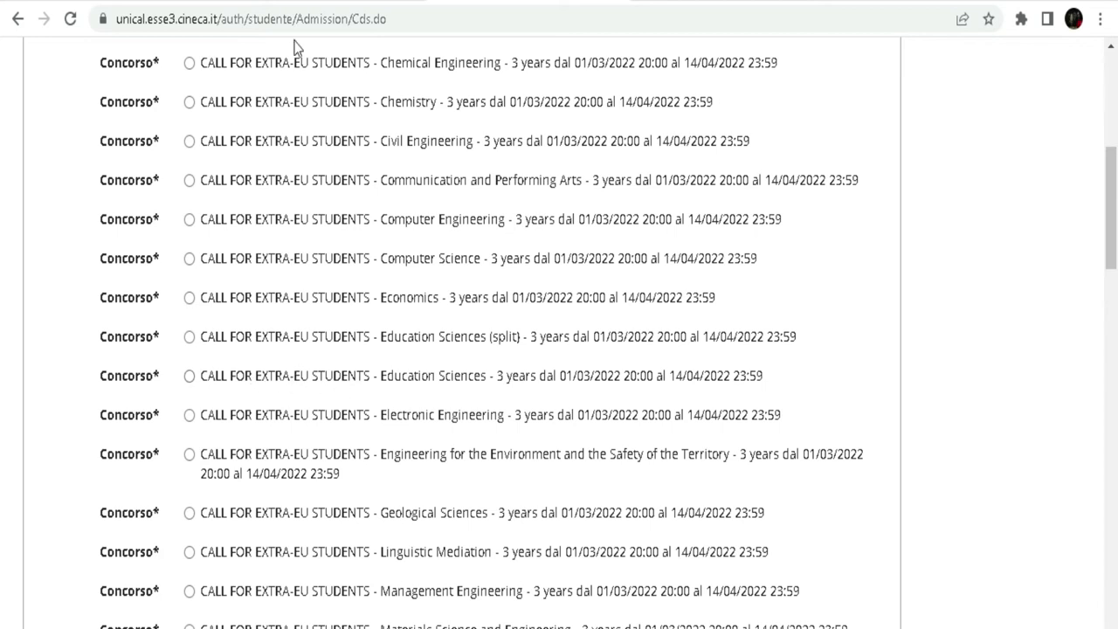
pyautogui.scroll(-12, 294, 167)
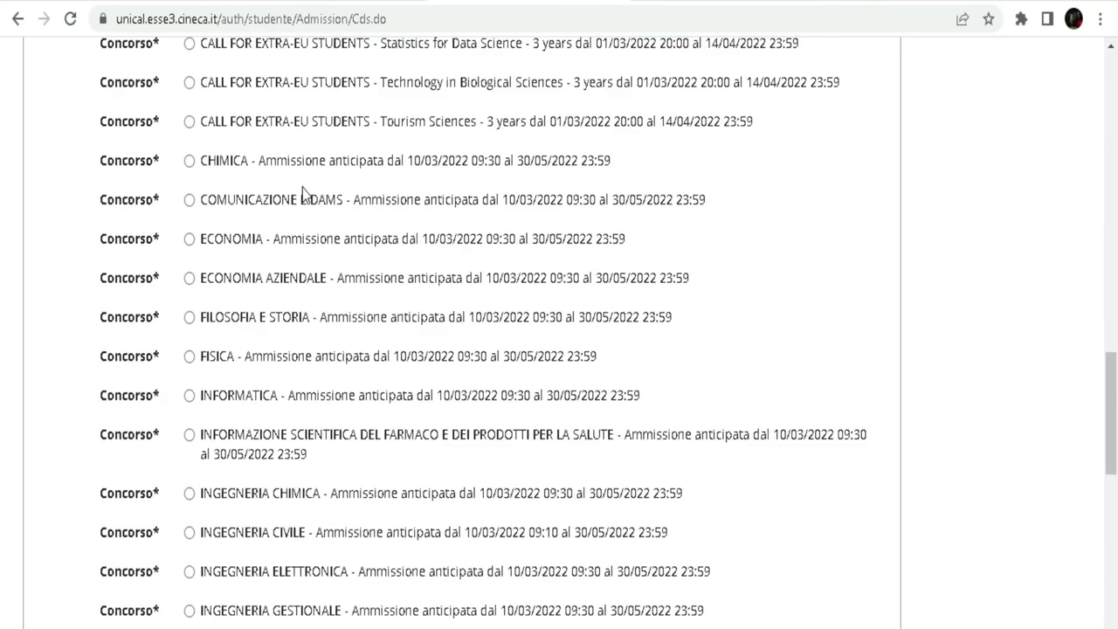
pyautogui.scroll(-10, 302, 191)
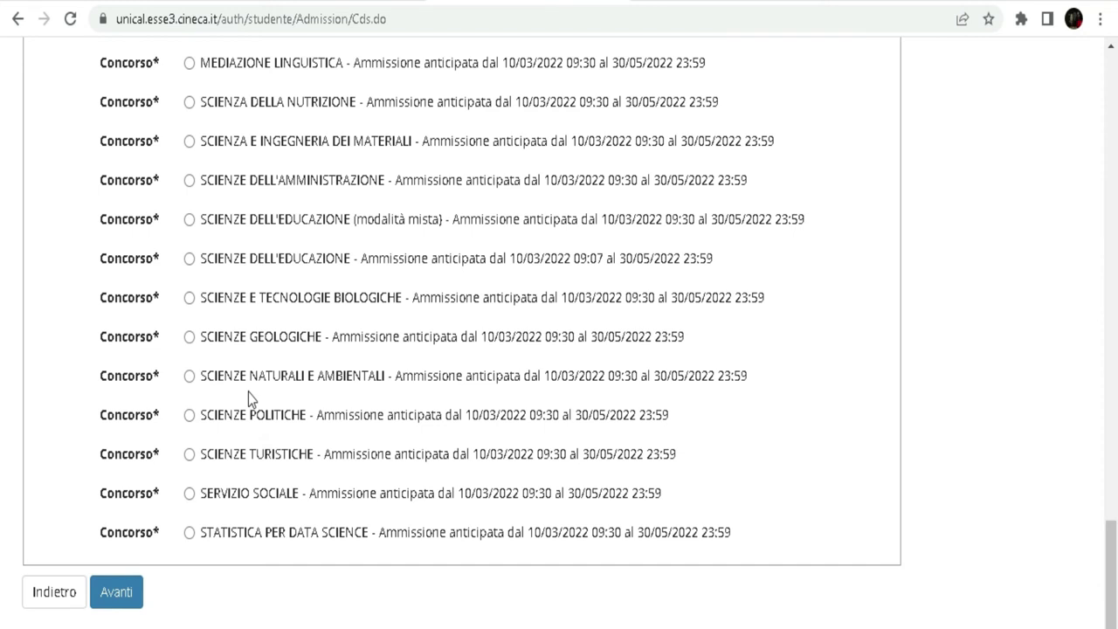
pyautogui.scroll(7, 248, 392)
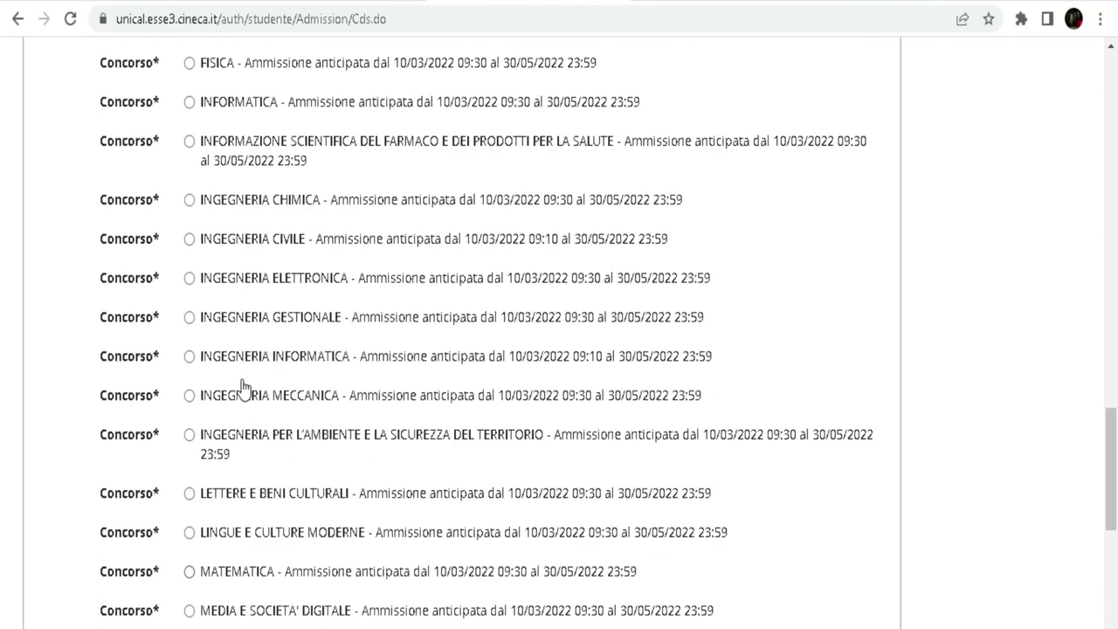
pyautogui.scroll(1, 243, 387)
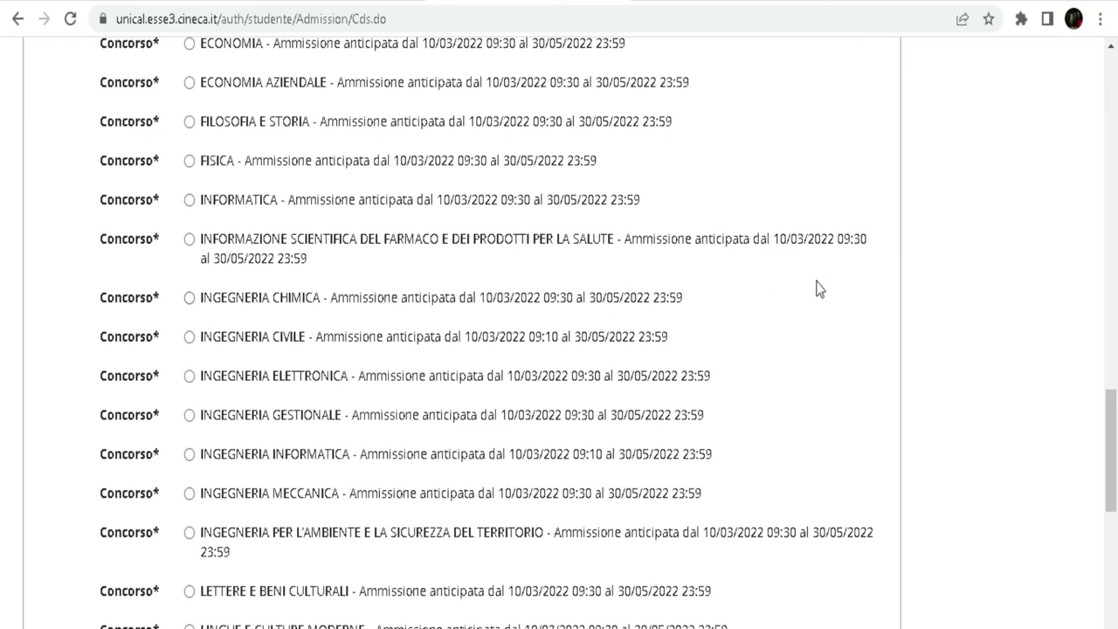
# - Translate the contest list into French and select the GÉNIE INFORMATIQUE early-admission contest
pyautogui.rightClick(749, 161)
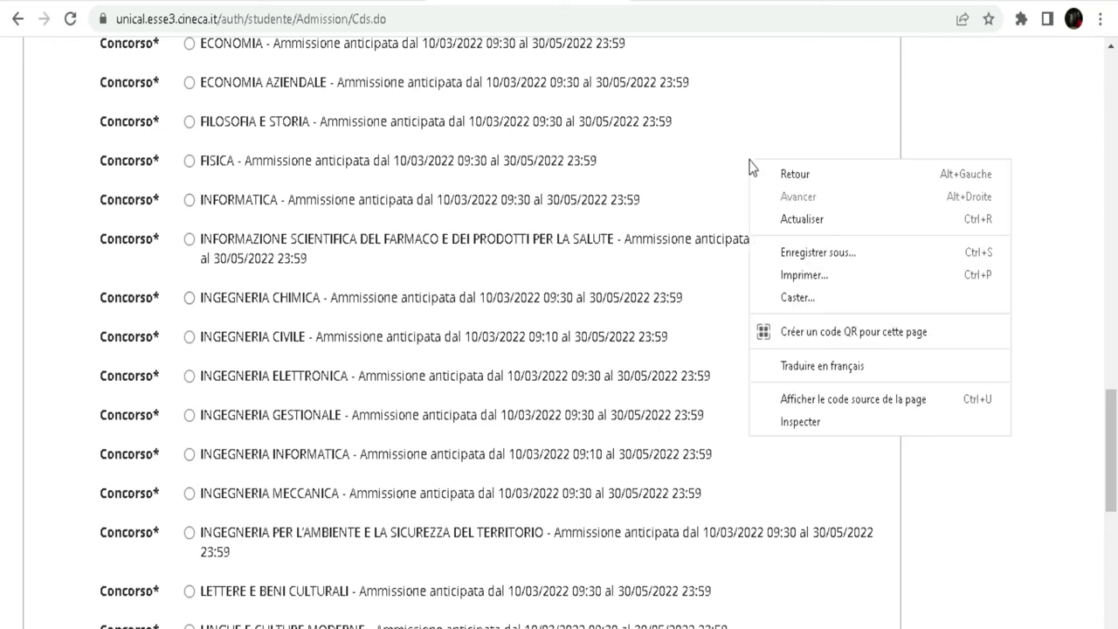
pyautogui.click(807, 367)
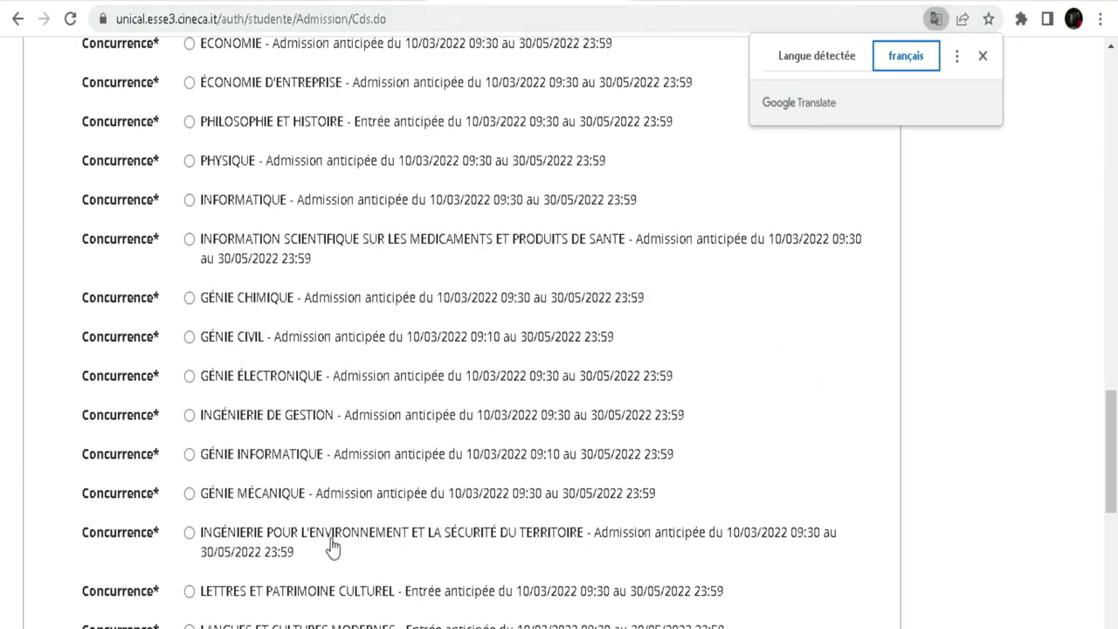
pyautogui.scroll(5, 357, 342)
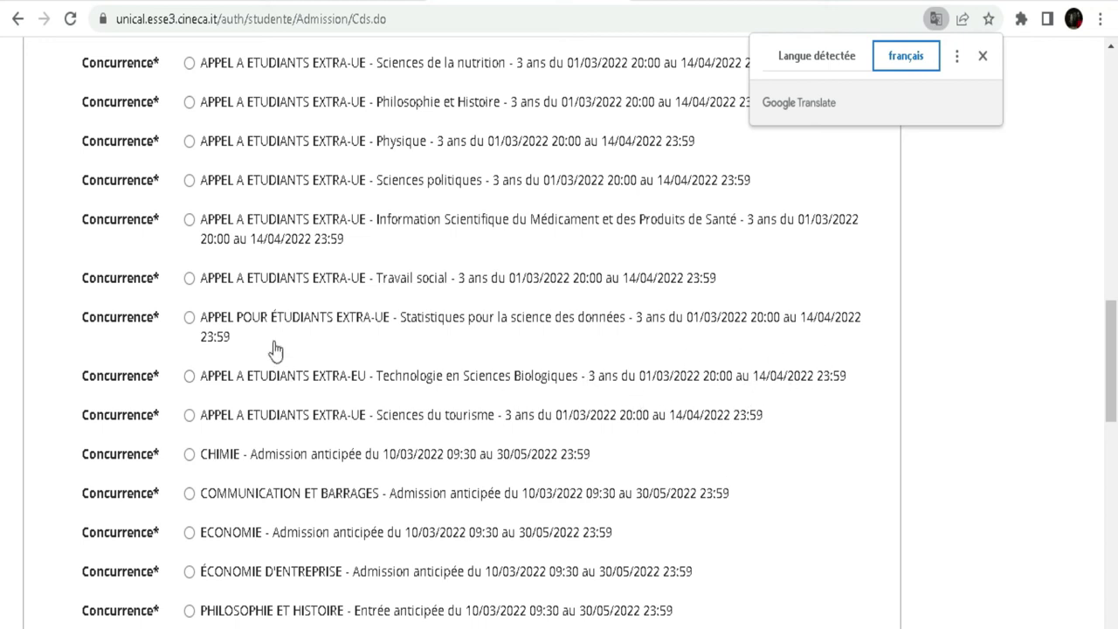
pyautogui.scroll(-3, 478, 300)
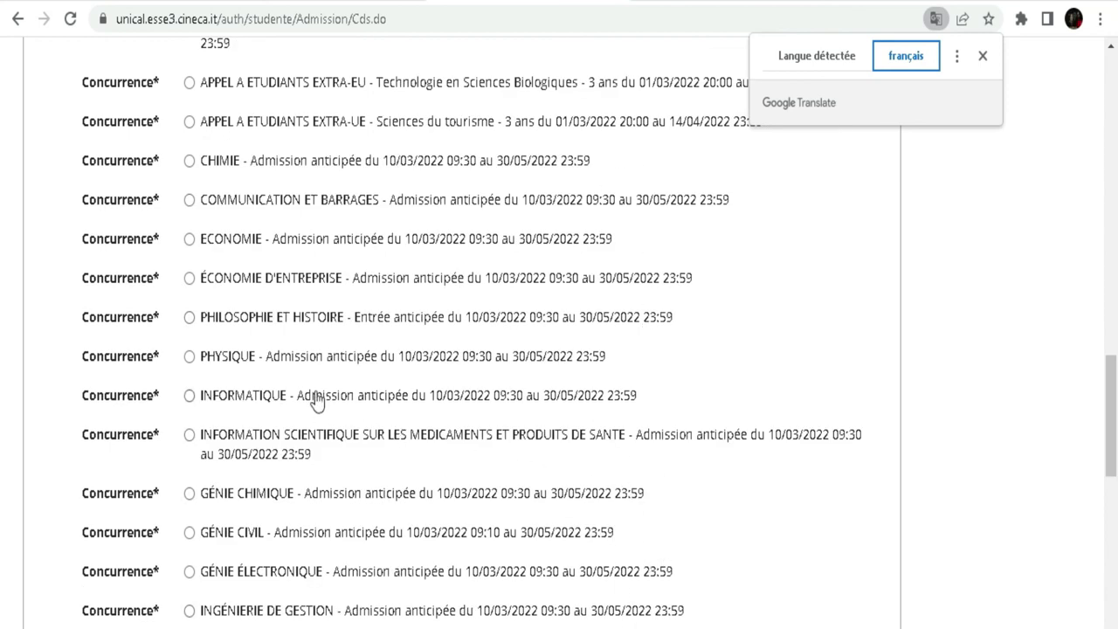
pyautogui.scroll(-2, 314, 349)
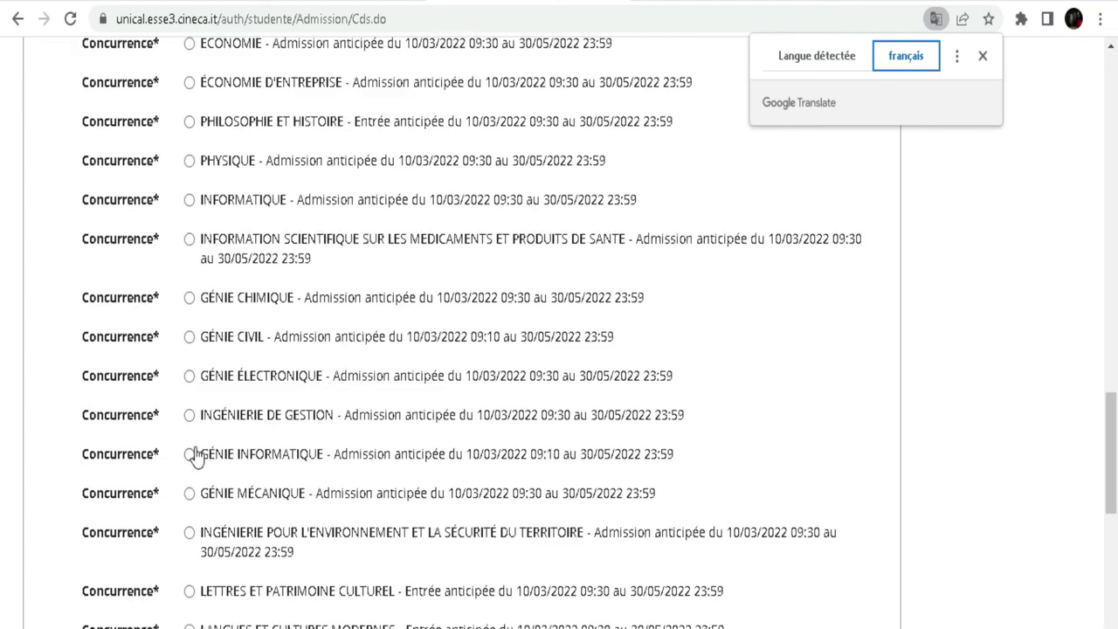
pyautogui.click(191, 455)
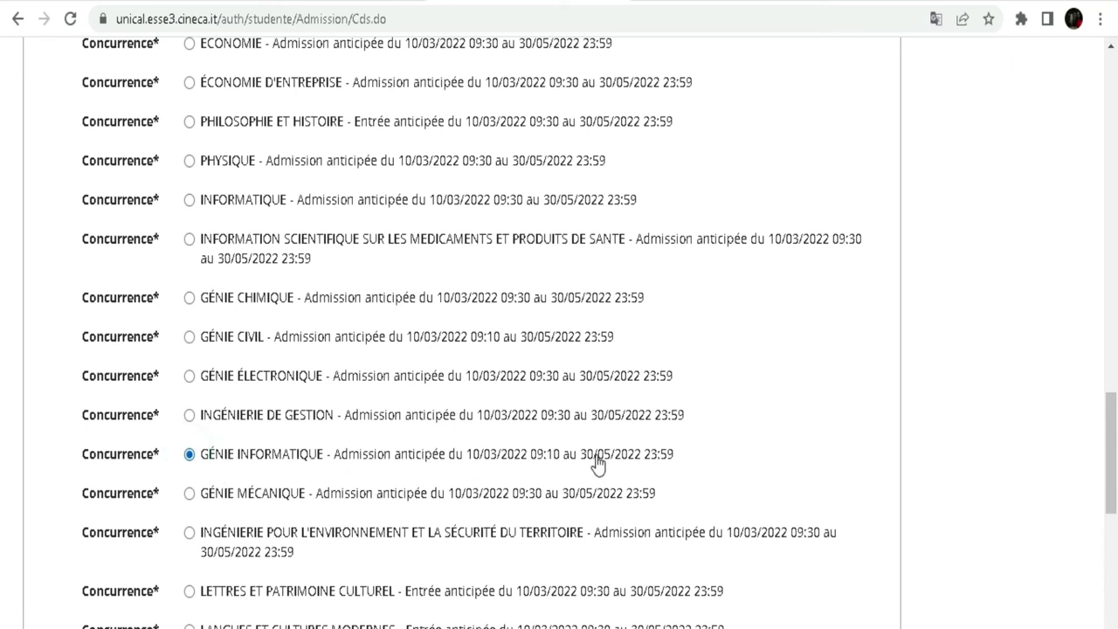
pyautogui.scroll(-1, 431, 375)
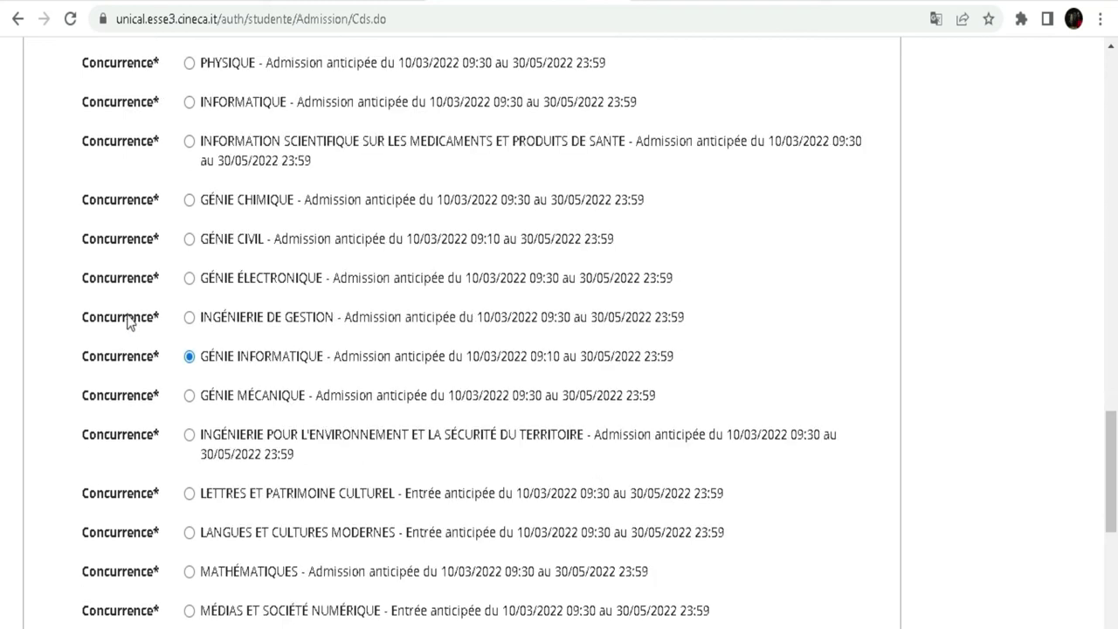
pyautogui.scroll(-7, 337, 350)
# - Proceed with the chosen contest, answering No to disability certification
pyautogui.click(162, 486)
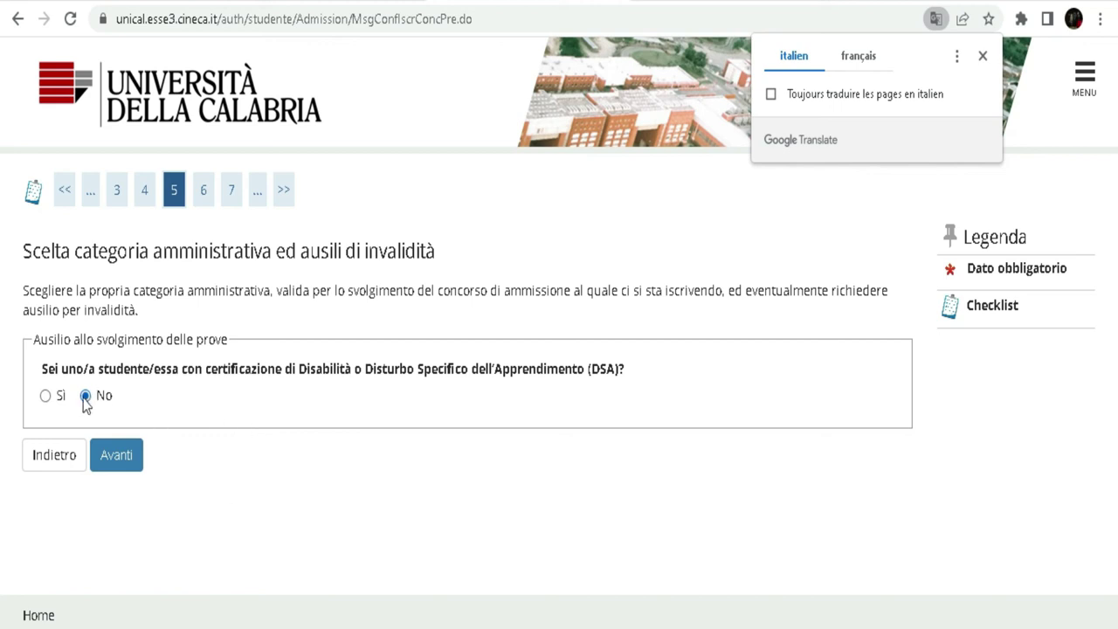
pyautogui.click(114, 457)
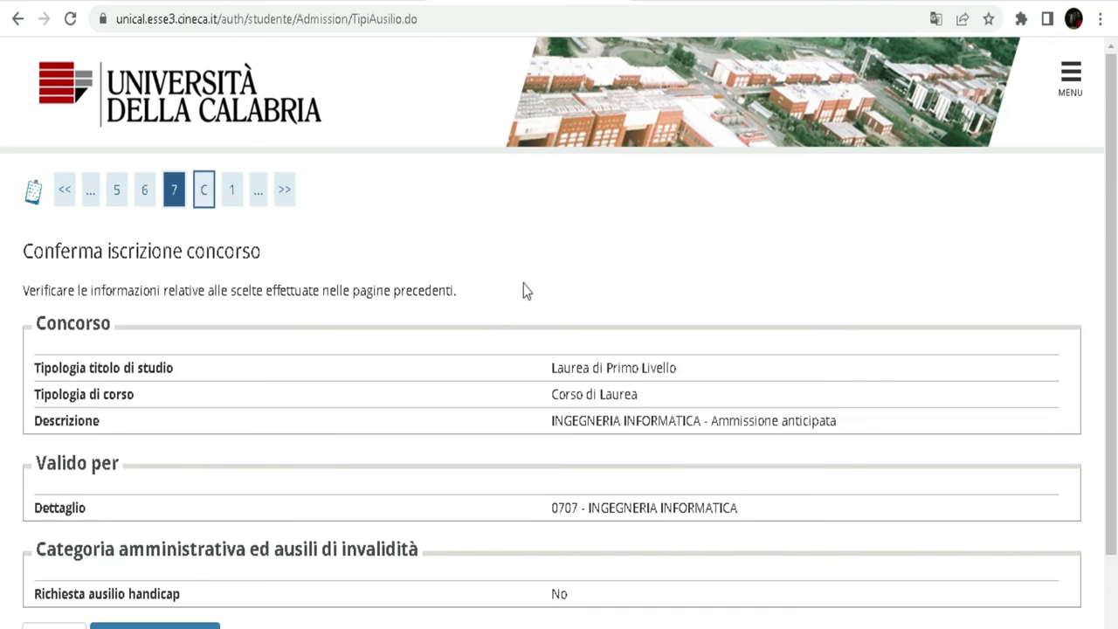
pyautogui.scroll(-2, 524, 288)
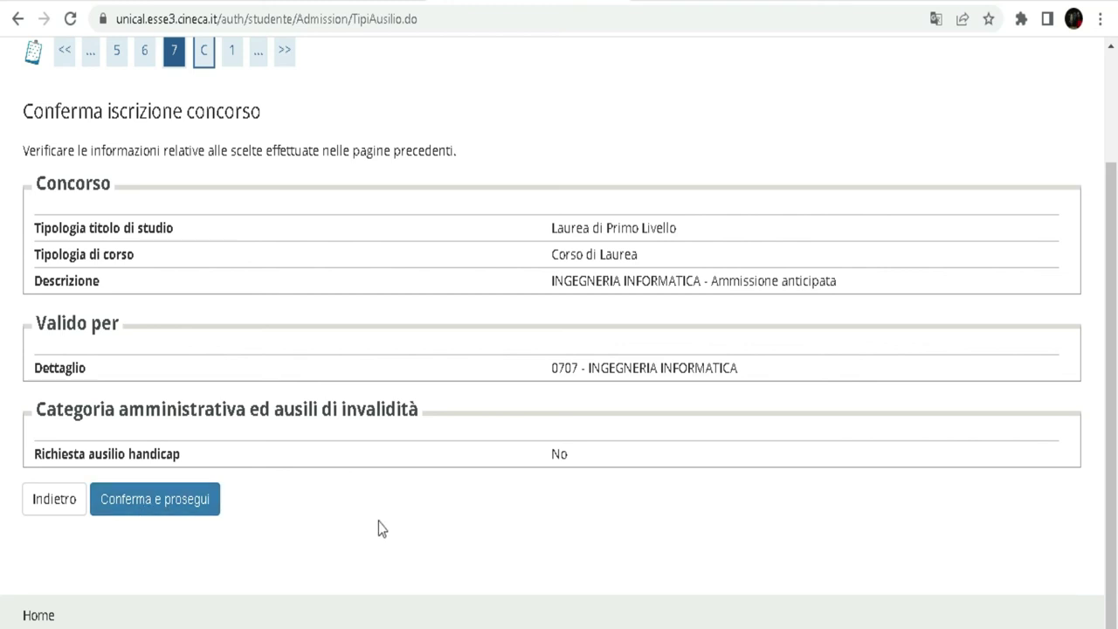
# - Translate the confirmation summary into French and confirm the competition choice
pyautogui.click(934, 19)
pyautogui.click(857, 59)
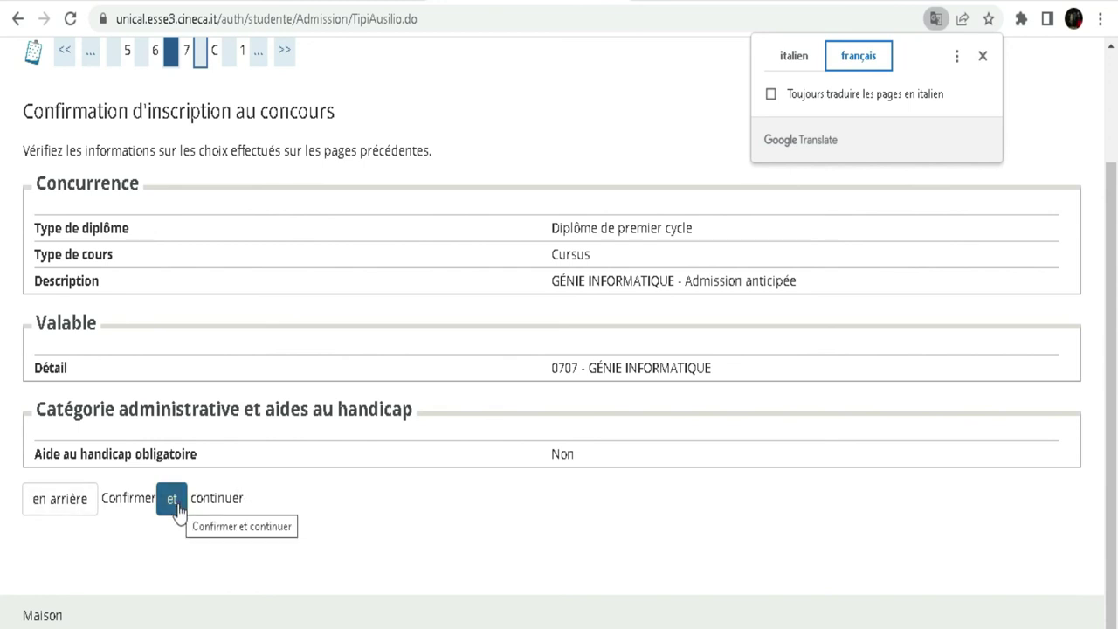
pyautogui.click(180, 509)
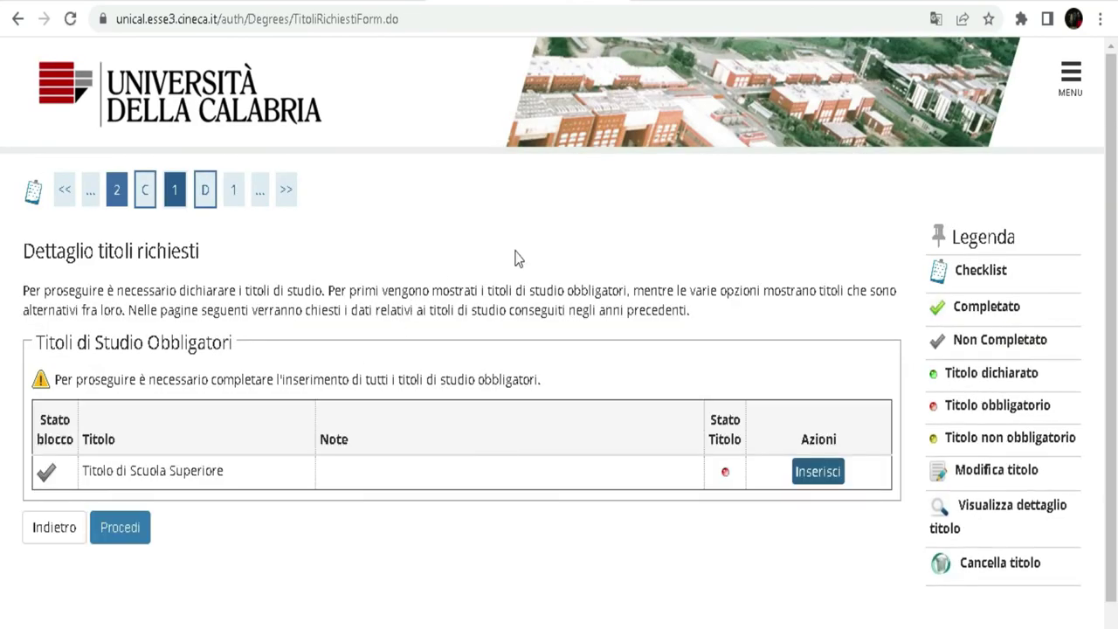
# - Translate the required qualifications page into French and highlight the mandatory Diplôme d'études secondaires
pyautogui.scroll(-1, 517, 257)
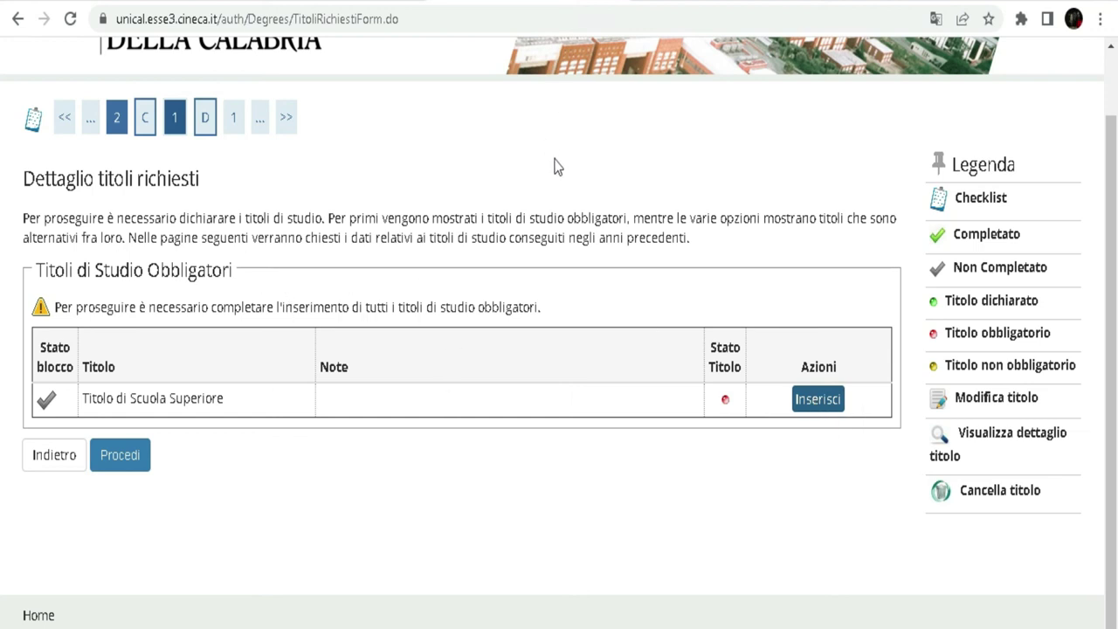
pyautogui.click(935, 19)
pyautogui.click(873, 55)
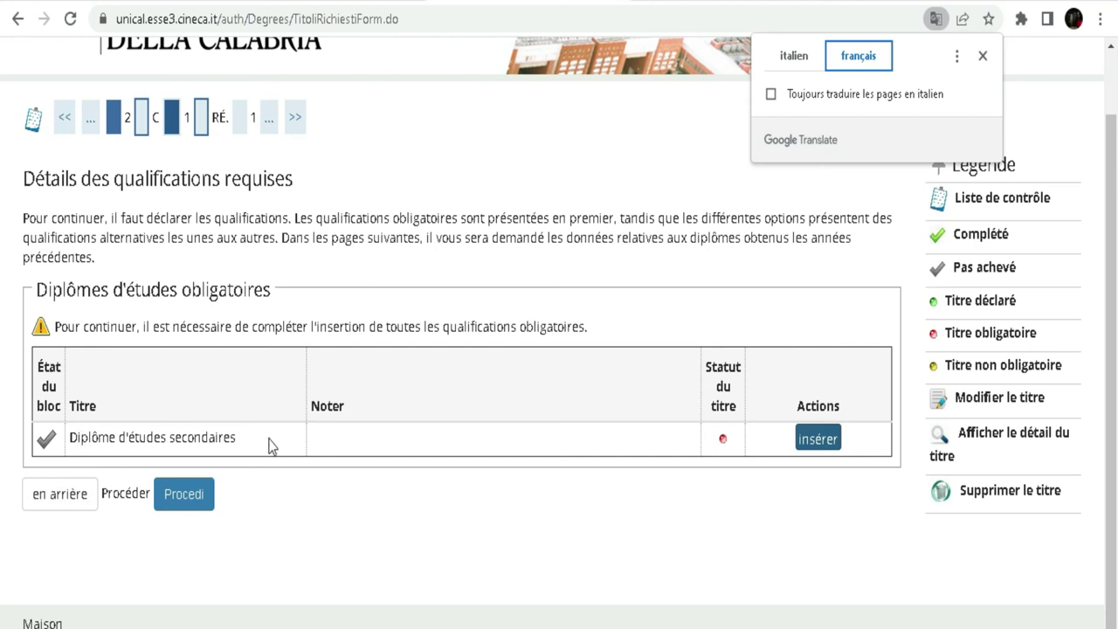
pyautogui.moveTo(250, 439); pyautogui.dragTo(70, 450)
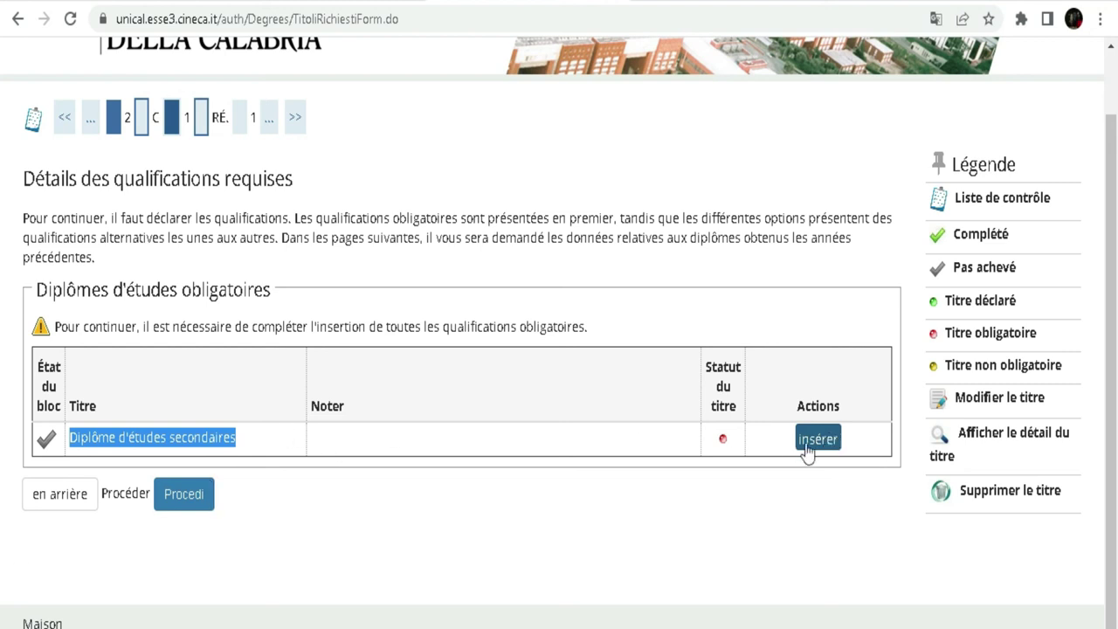
# - Start declaring the secondary school diploma, switching the page between Italian and French
pyautogui.click(814, 439)
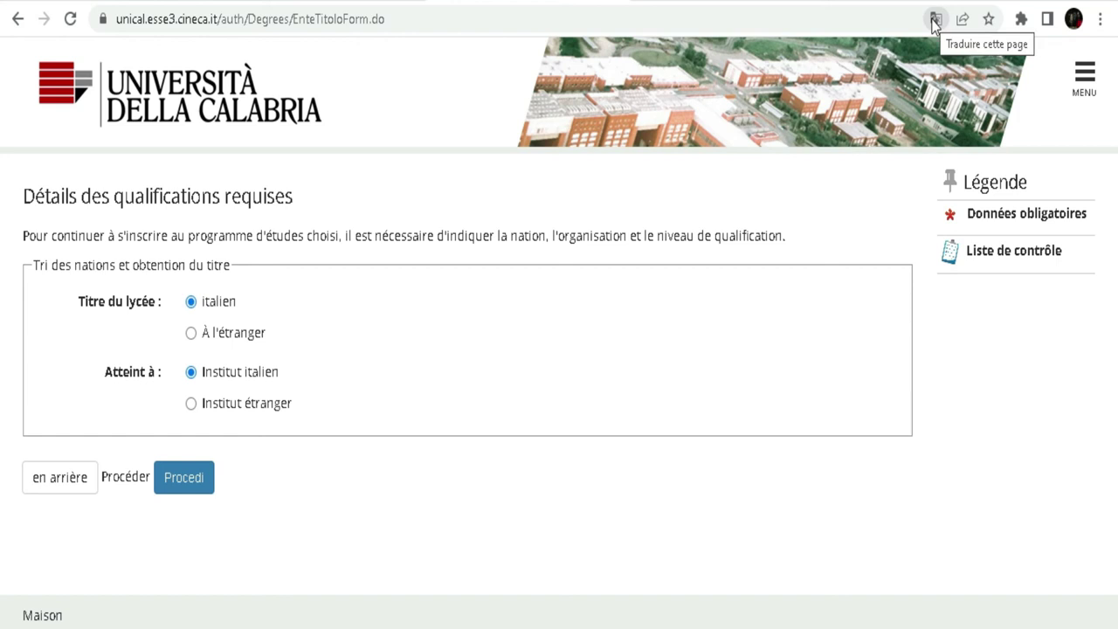
pyautogui.click(934, 19)
pyautogui.click(793, 55)
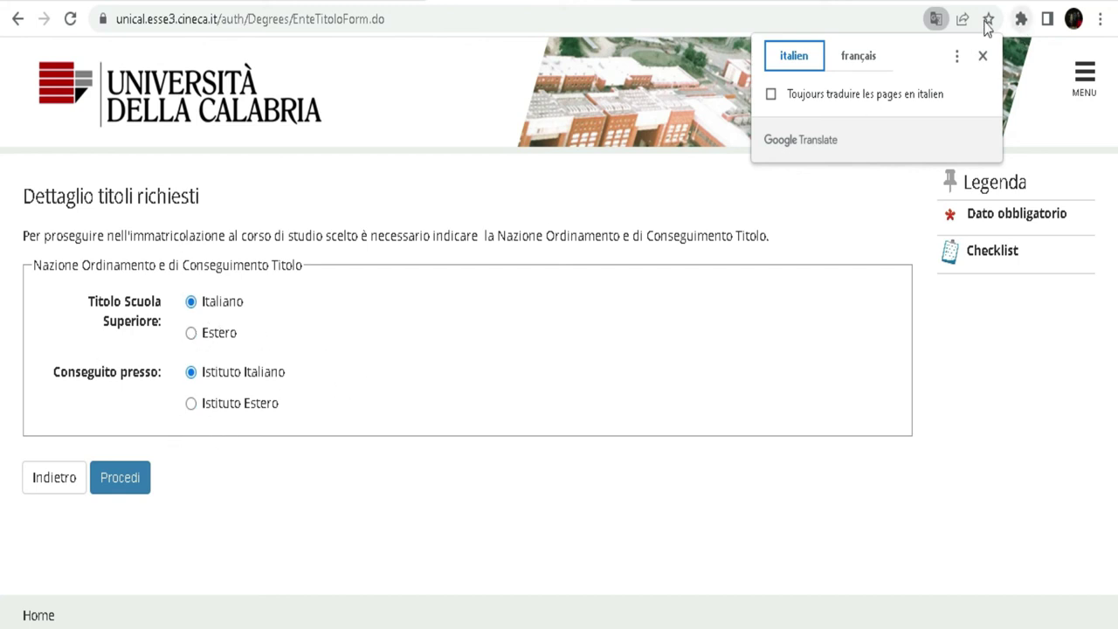
pyautogui.click(858, 57)
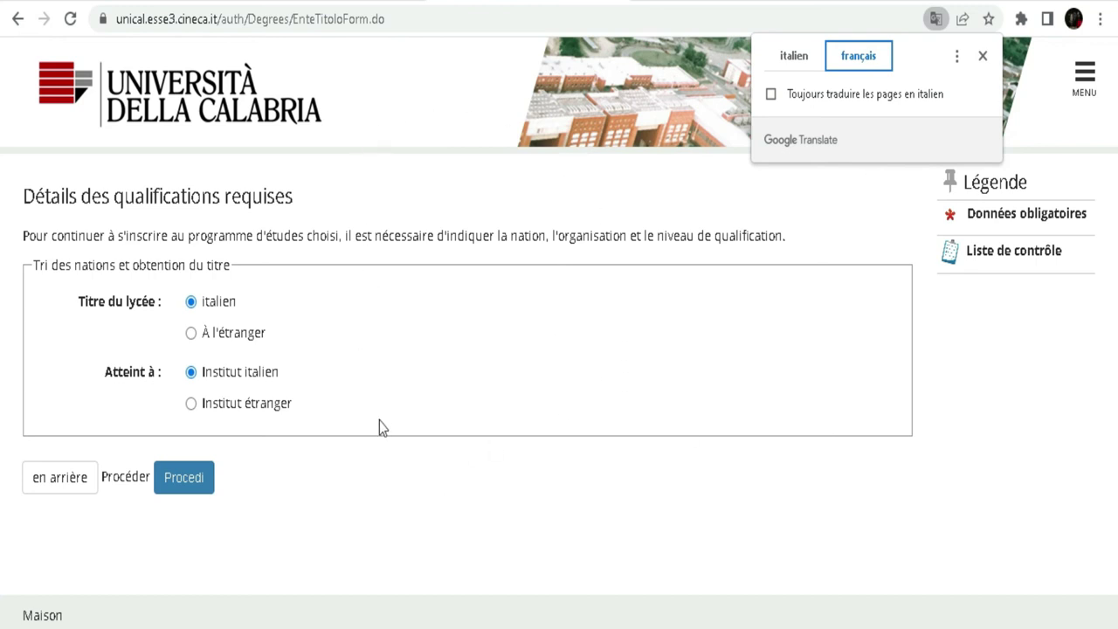
# - Mark the diploma as obtained abroad at a foreign institute and proceed to its details
pyautogui.click(191, 333)
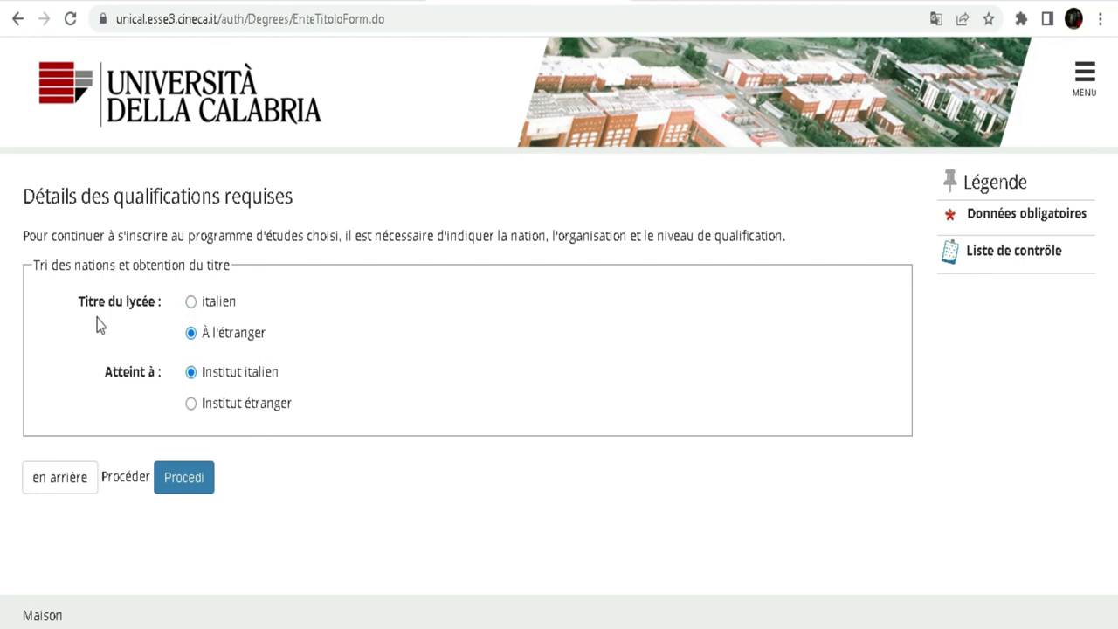
pyautogui.click(191, 405)
pyautogui.click(187, 480)
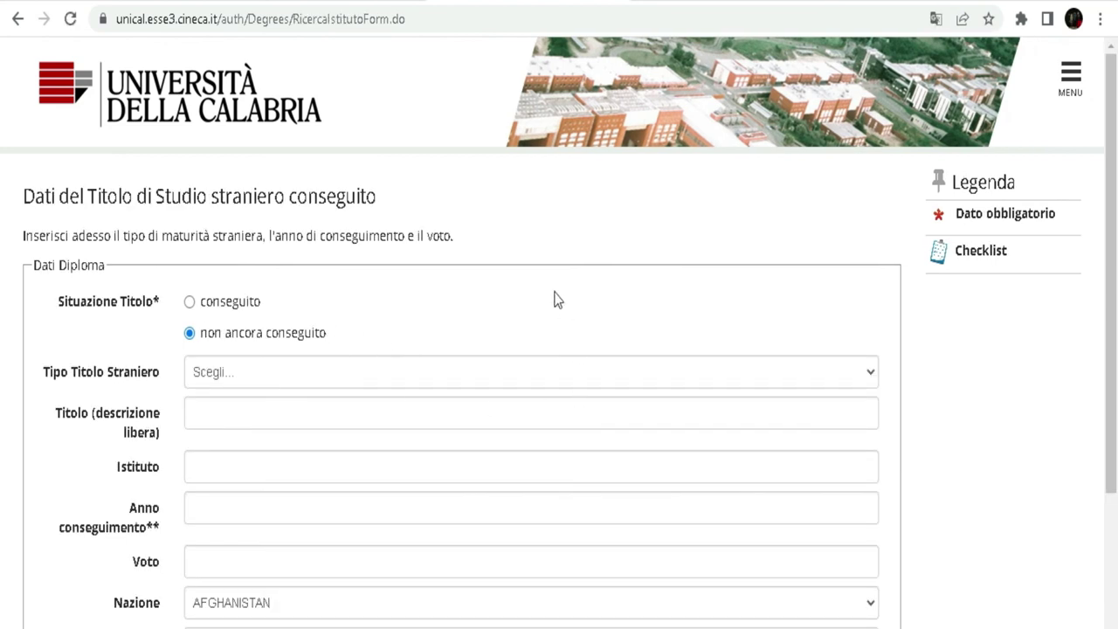
# - Translate the foreign diploma form into French and set the diploma status to conseguito (obtained)
pyautogui.scroll(-1, 539, 269)
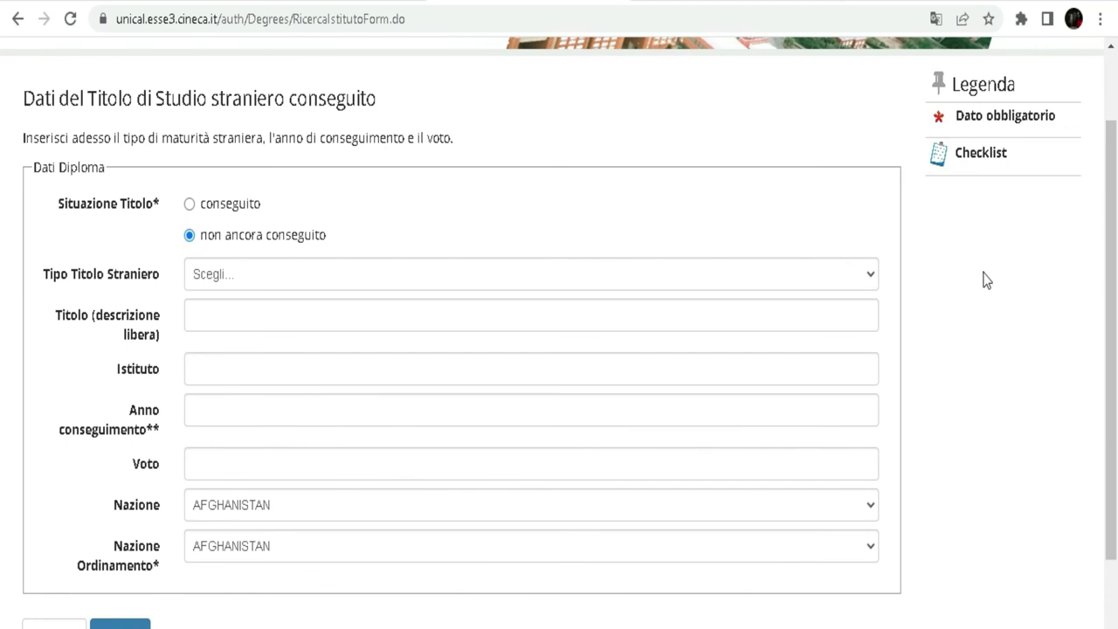
pyautogui.rightClick(645, 135)
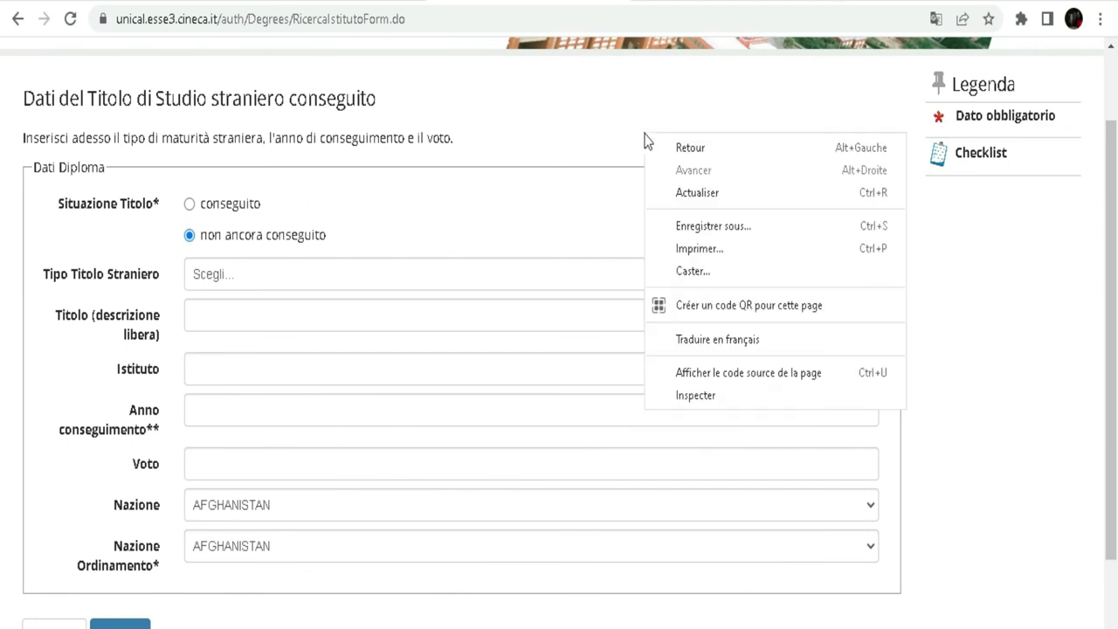
pyautogui.click(739, 342)
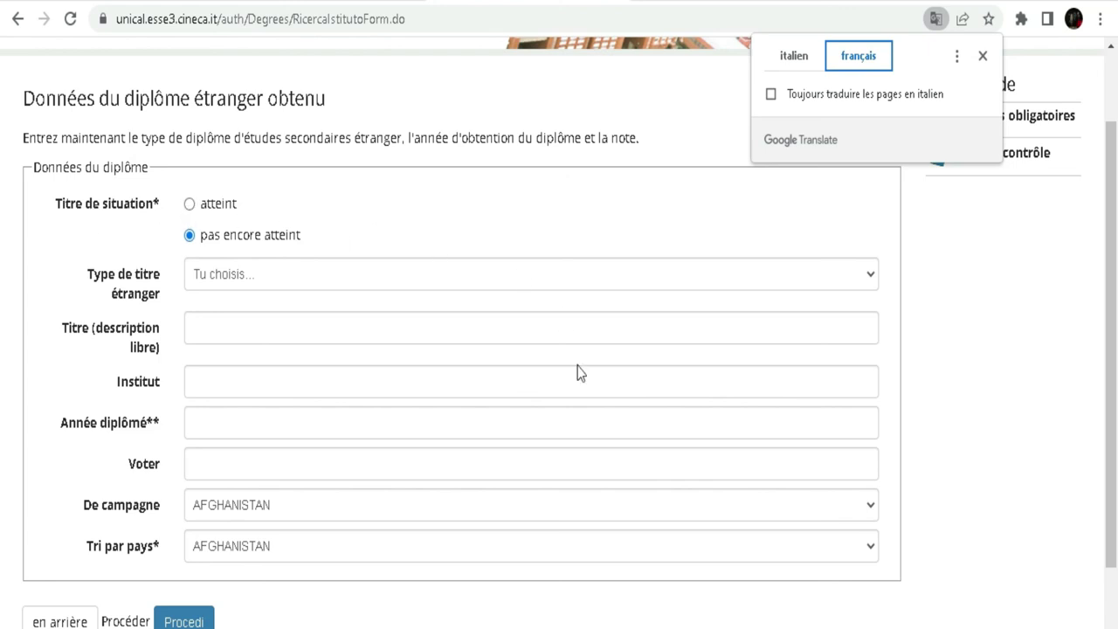
pyautogui.click(189, 205)
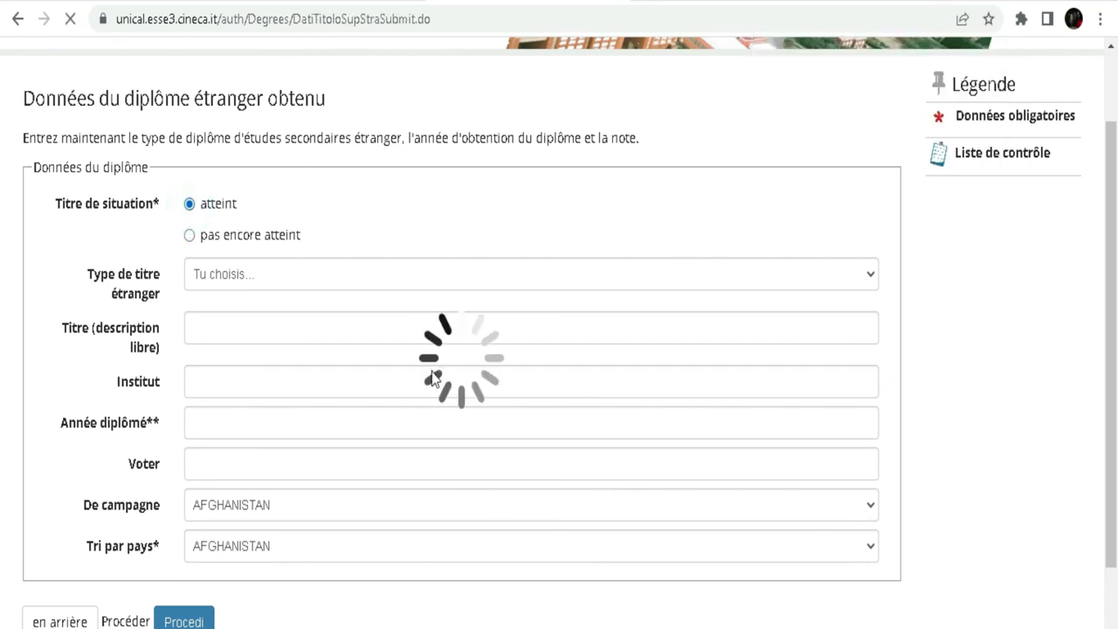
pyautogui.scroll(-3, 444, 287)
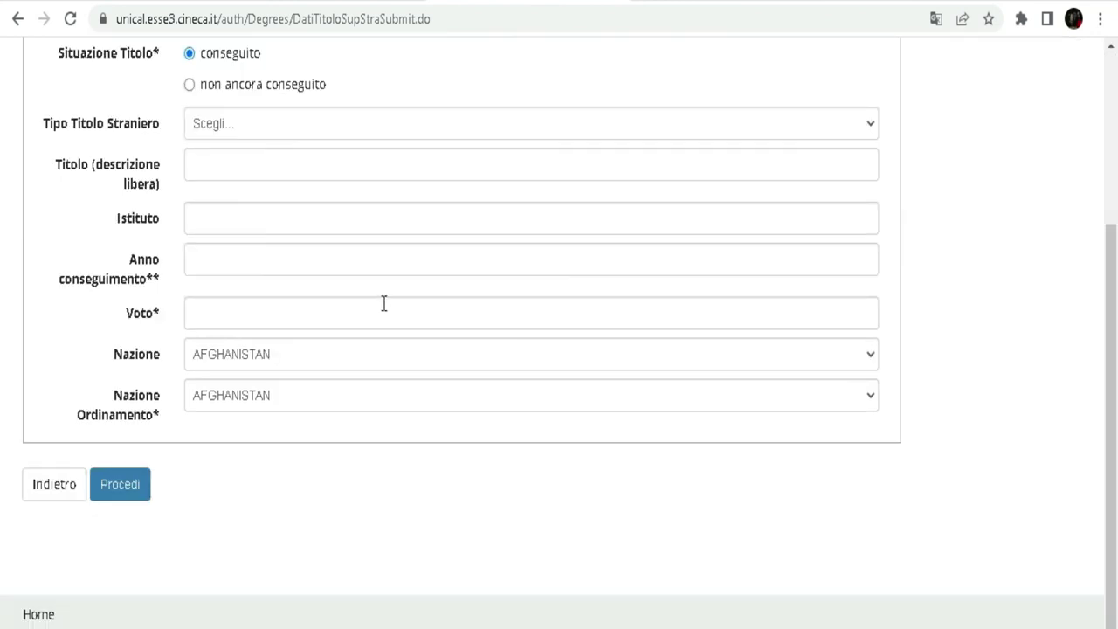
pyautogui.scroll(2, 412, 247)
pyautogui.click(190, 281)
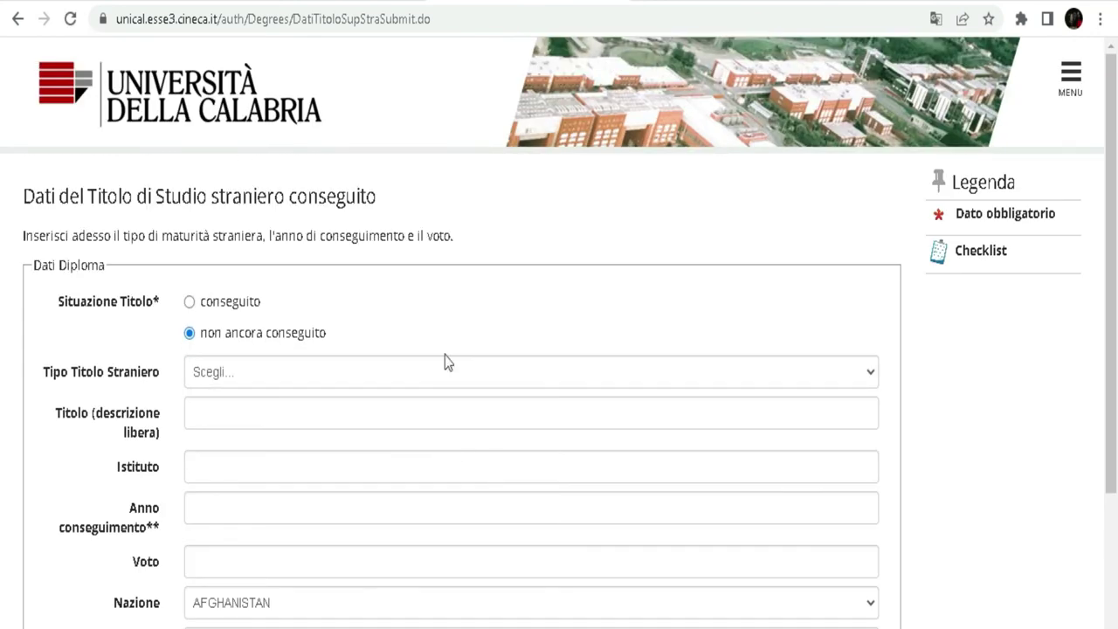
pyautogui.scroll(-1, 445, 362)
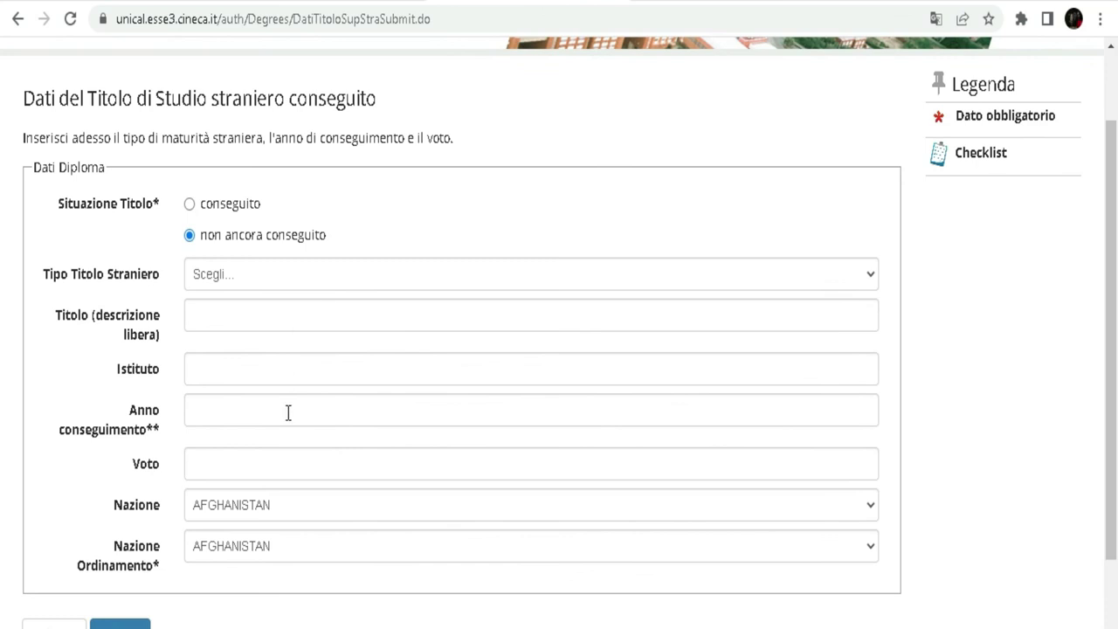
pyautogui.click(190, 204)
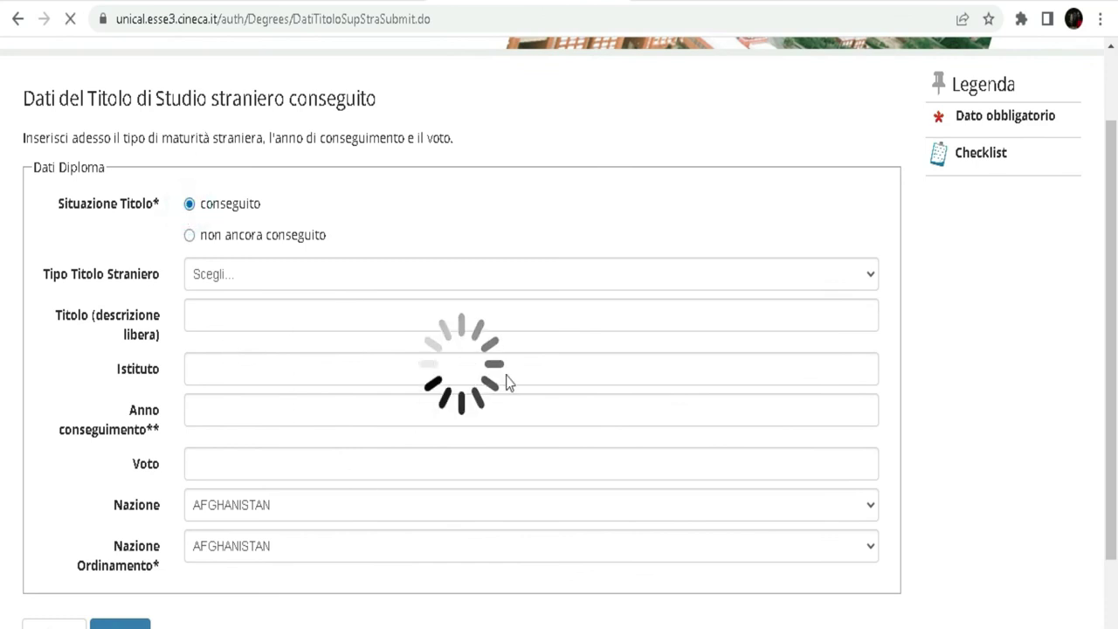
# - Translate the foreign diploma form into French and open the diploma type list
pyautogui.scroll(-2, 418, 289)
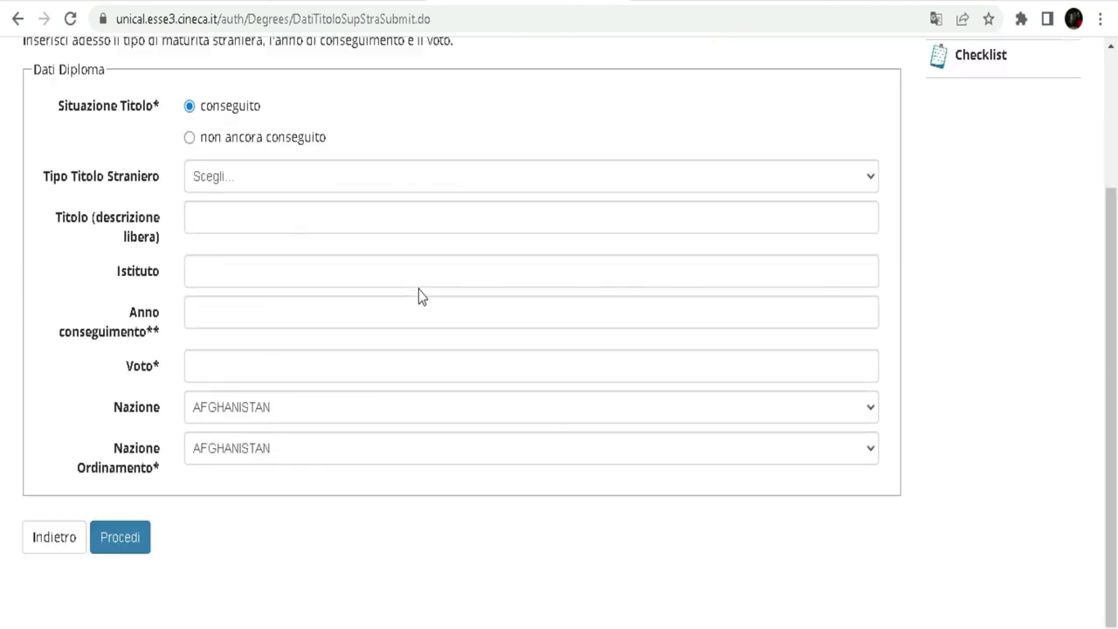
pyautogui.scroll(1, 988, 231)
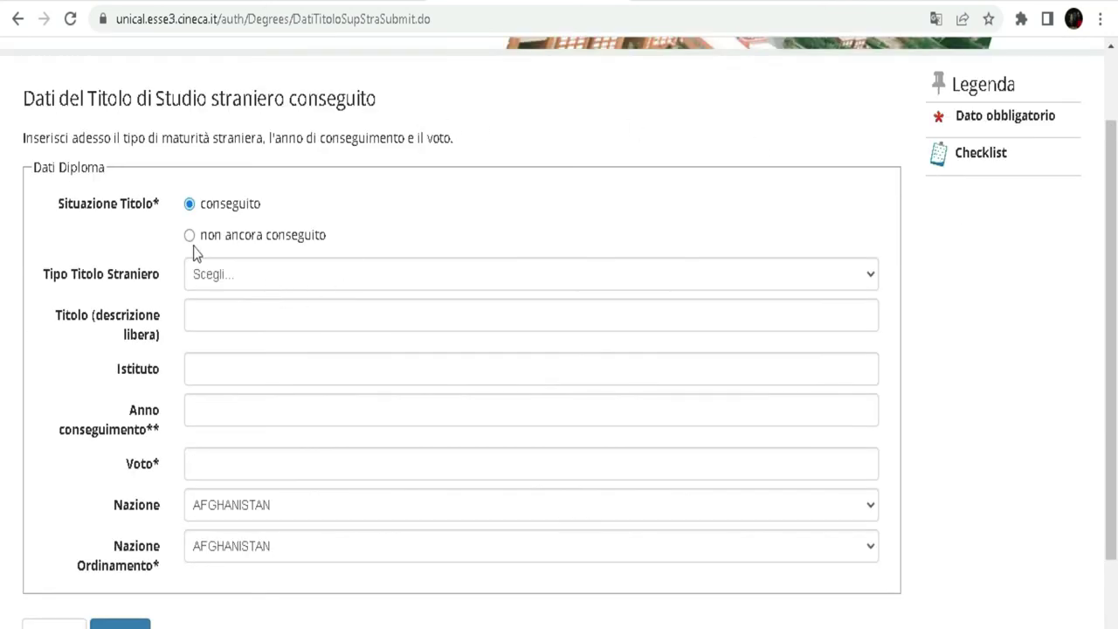
pyautogui.click(935, 18)
pyautogui.click(862, 56)
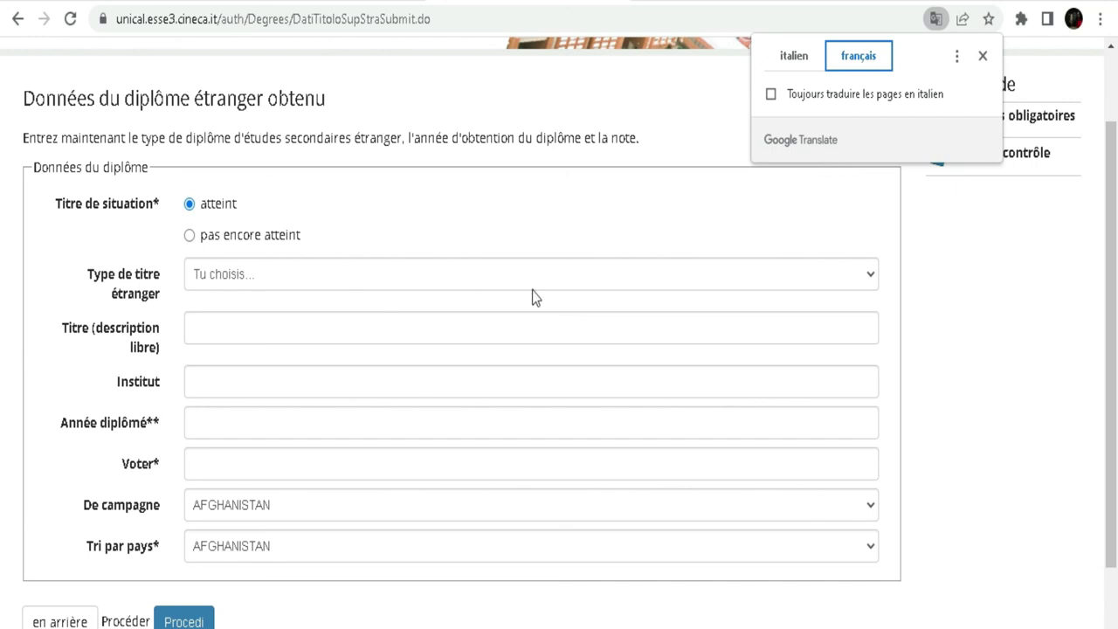
pyautogui.click(859, 278)
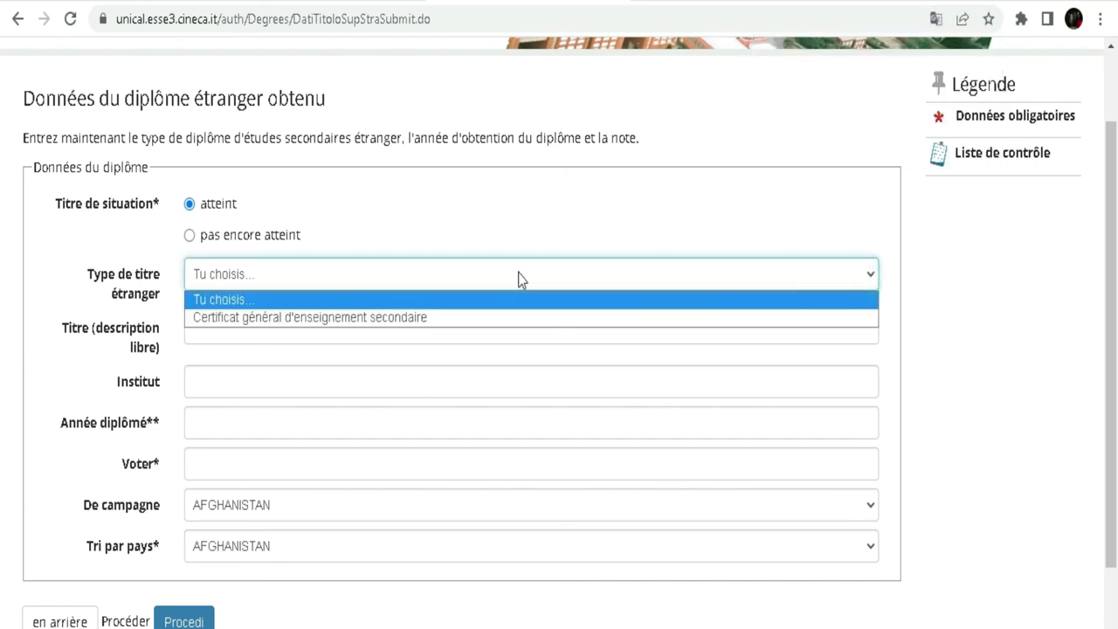
# - Choose 'Certificat général d'enseignement secondaire' as diploma type, select Institut and launch the on-screen keyboard
pyautogui.click(331, 317)
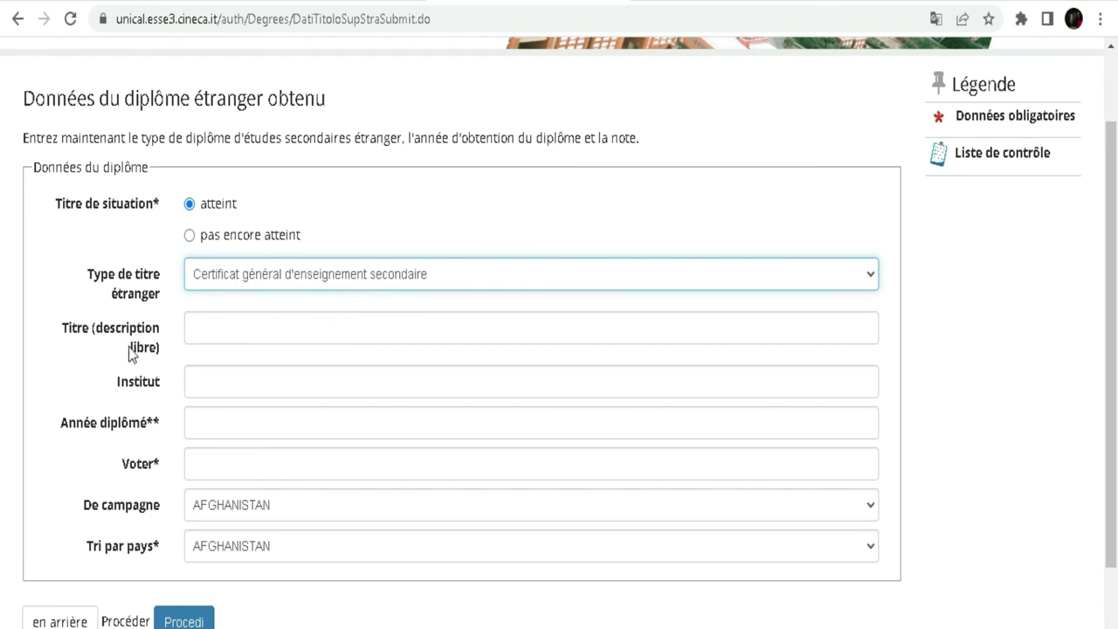
pyautogui.click(222, 383)
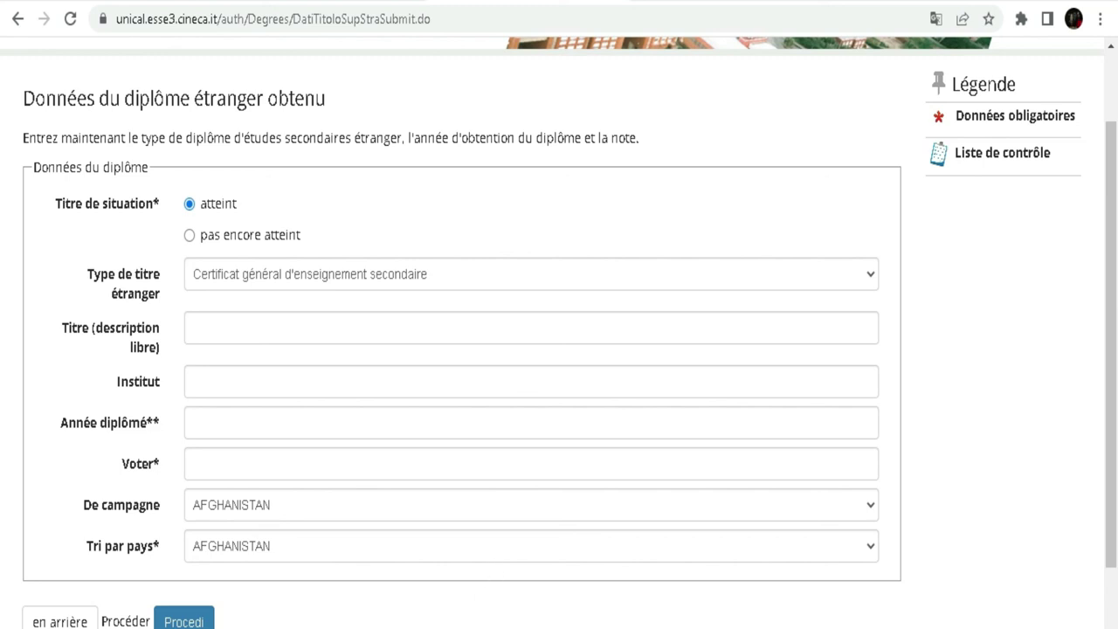
pyautogui.press('ctrl+super+o')
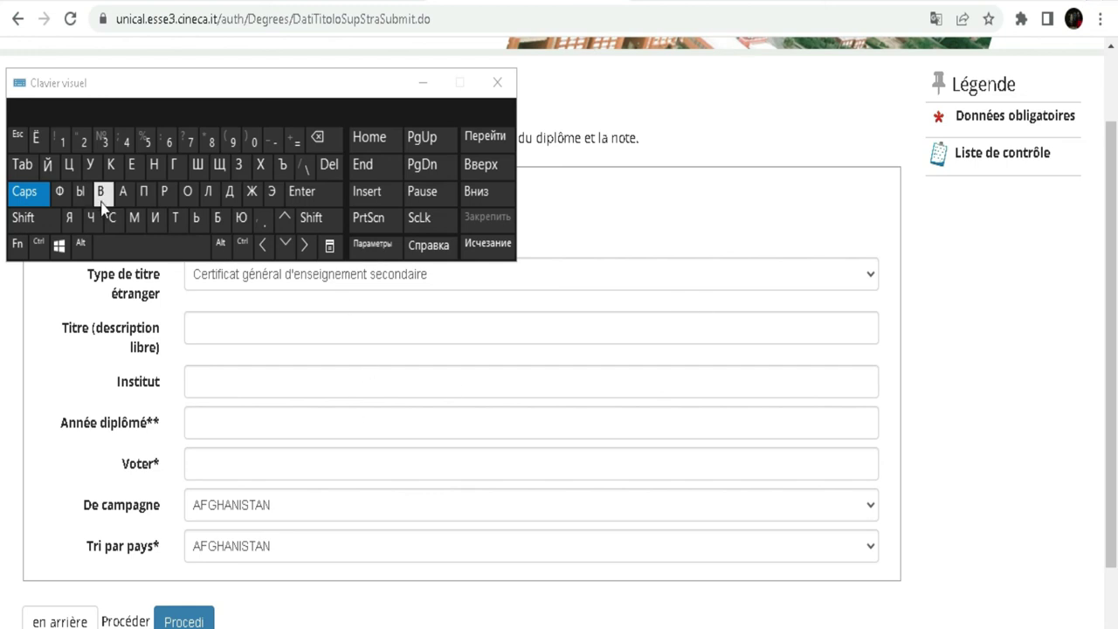
# - Enter 'LMK2' as the institute using the on-screen keyboard in English layout
pyautogui.click(241, 385)
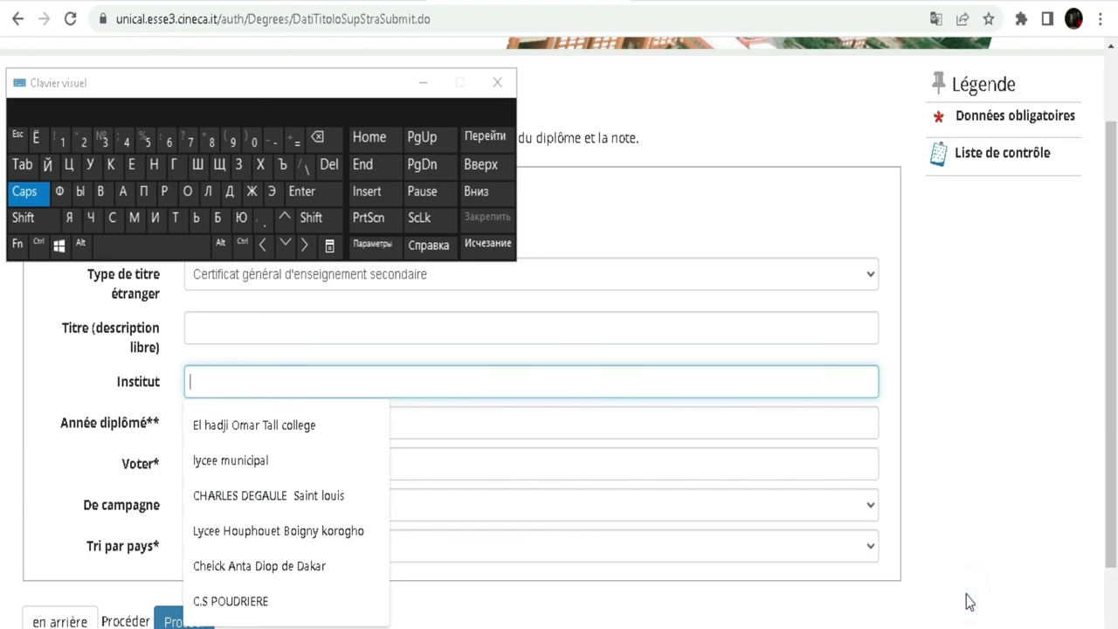
pyautogui.hotkey('alt', 'shift')
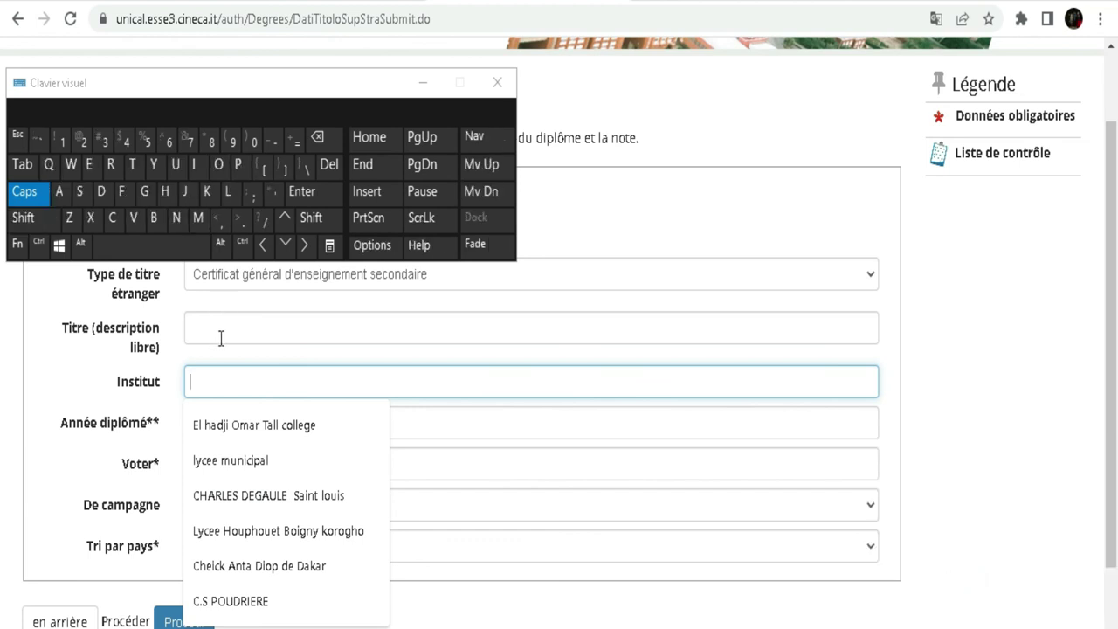
pyautogui.click(227, 194)
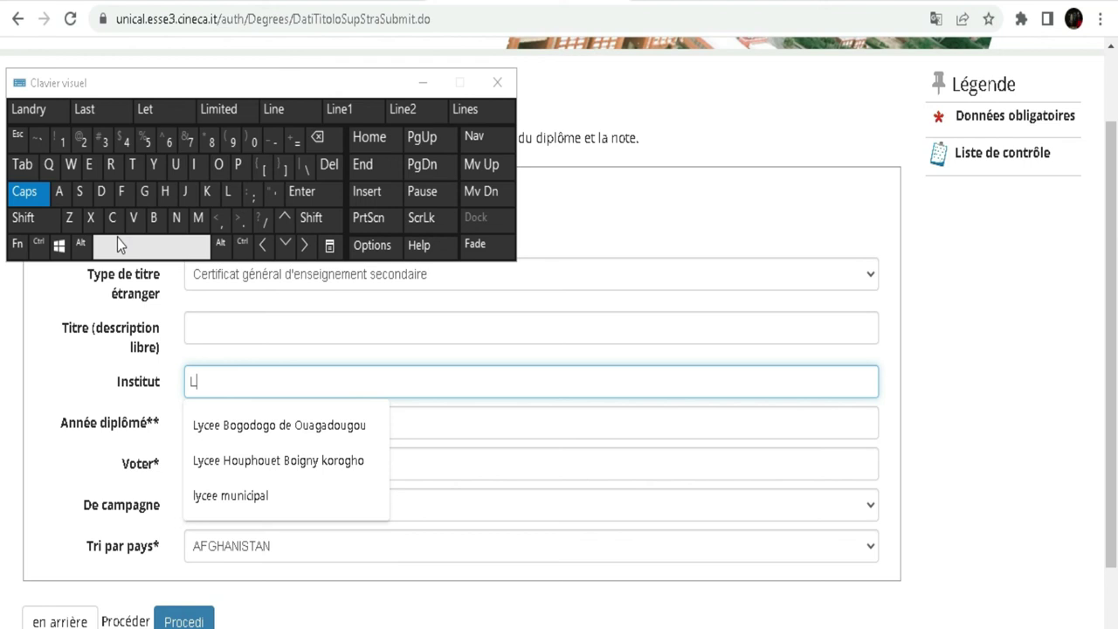
pyautogui.click(198, 218)
pyautogui.click(214, 193)
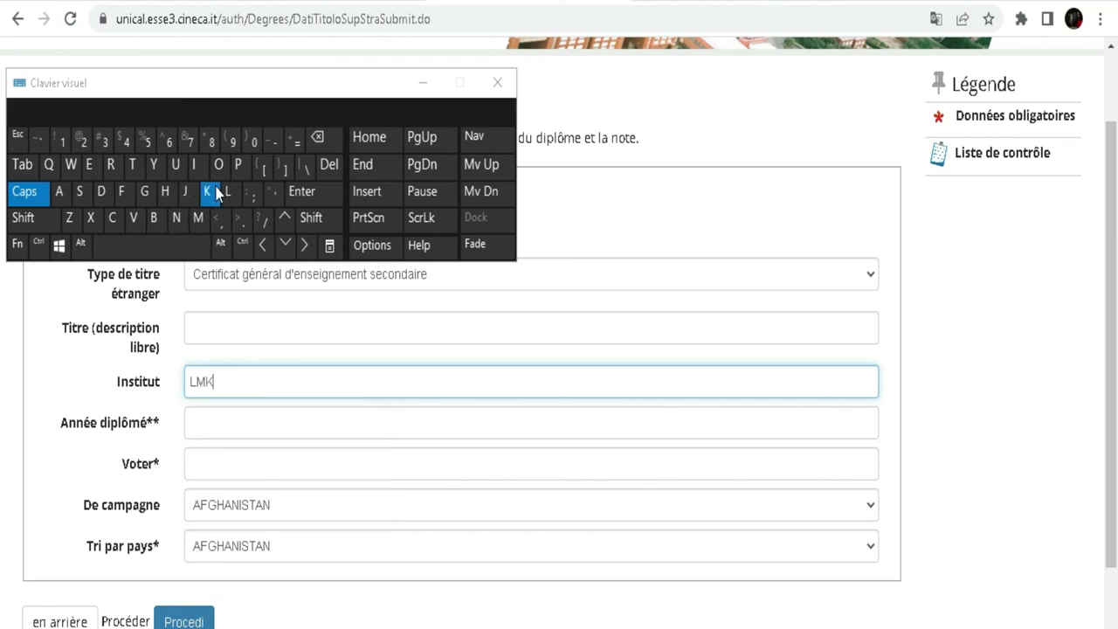
pyautogui.click(83, 140)
# - Enter graduation year 2021 and select 14/20 as the diploma grade
pyautogui.click(224, 424)
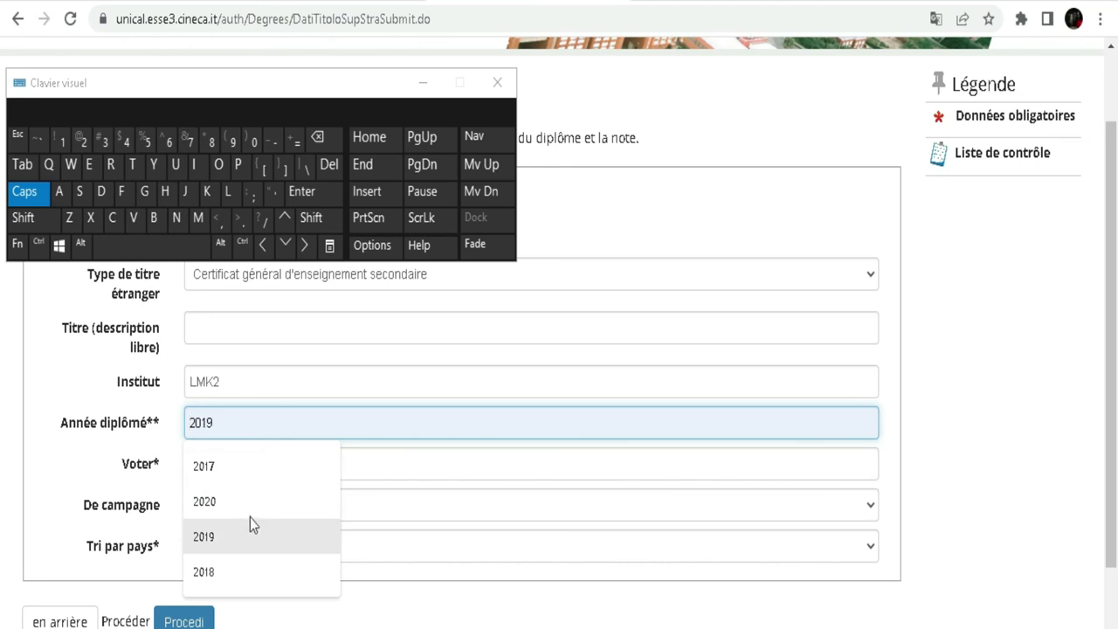
pyautogui.click(81, 142)
pyautogui.click(255, 142)
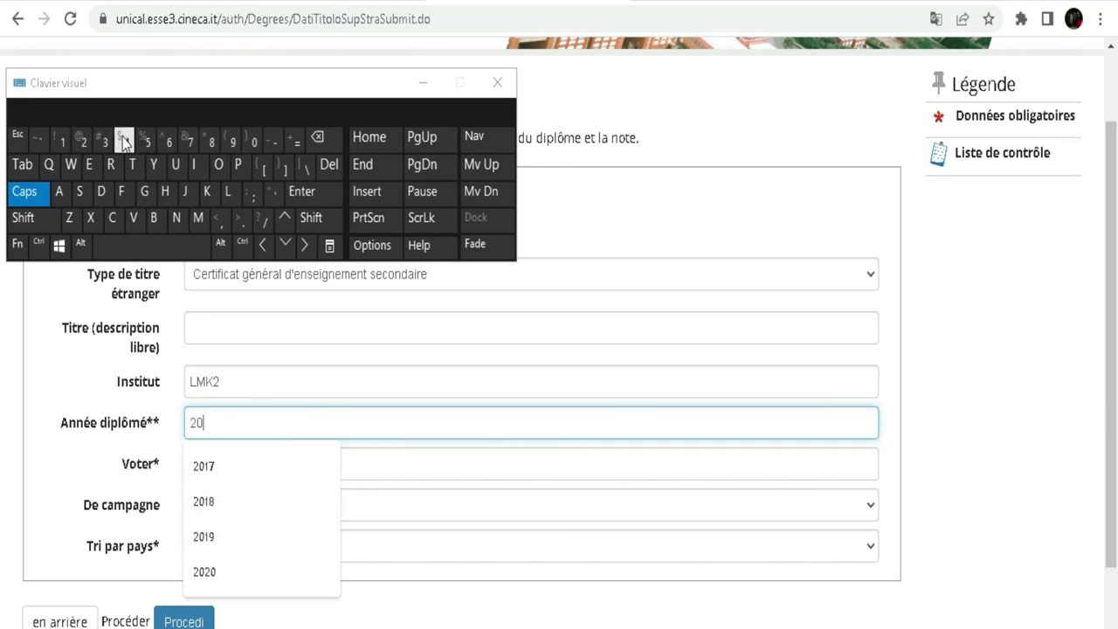
pyautogui.click(81, 141)
pyautogui.click(62, 142)
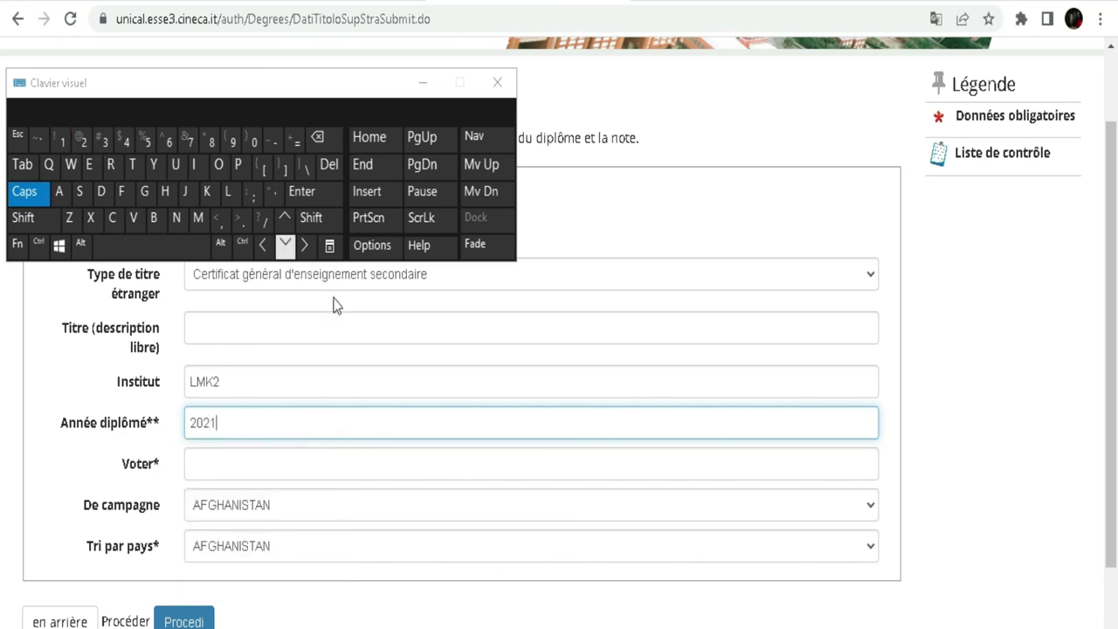
pyautogui.click(231, 453)
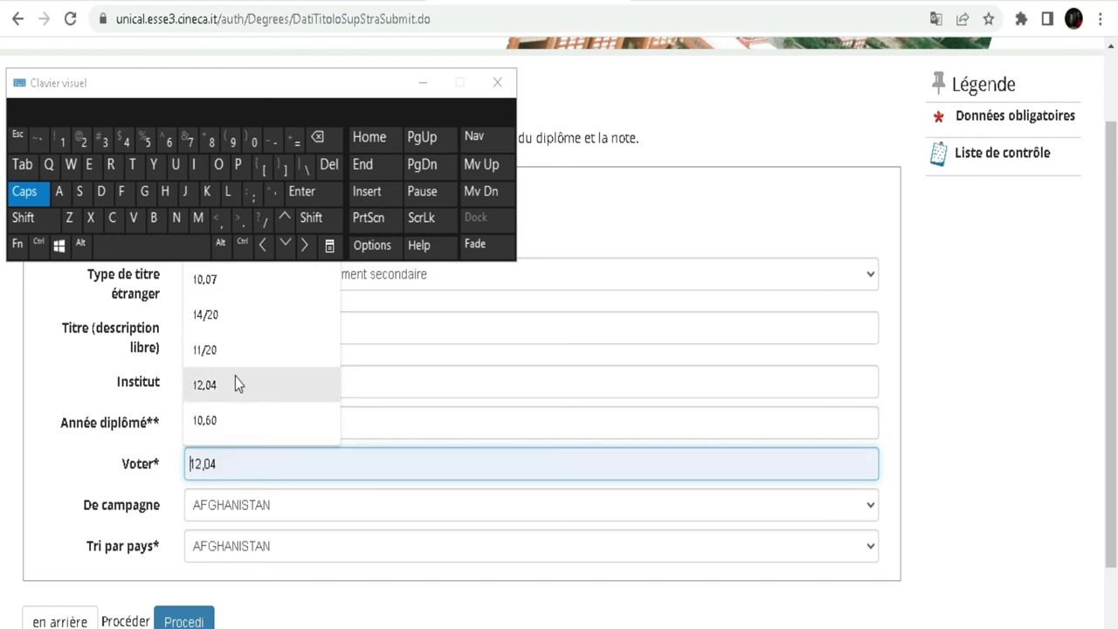
pyautogui.click(224, 306)
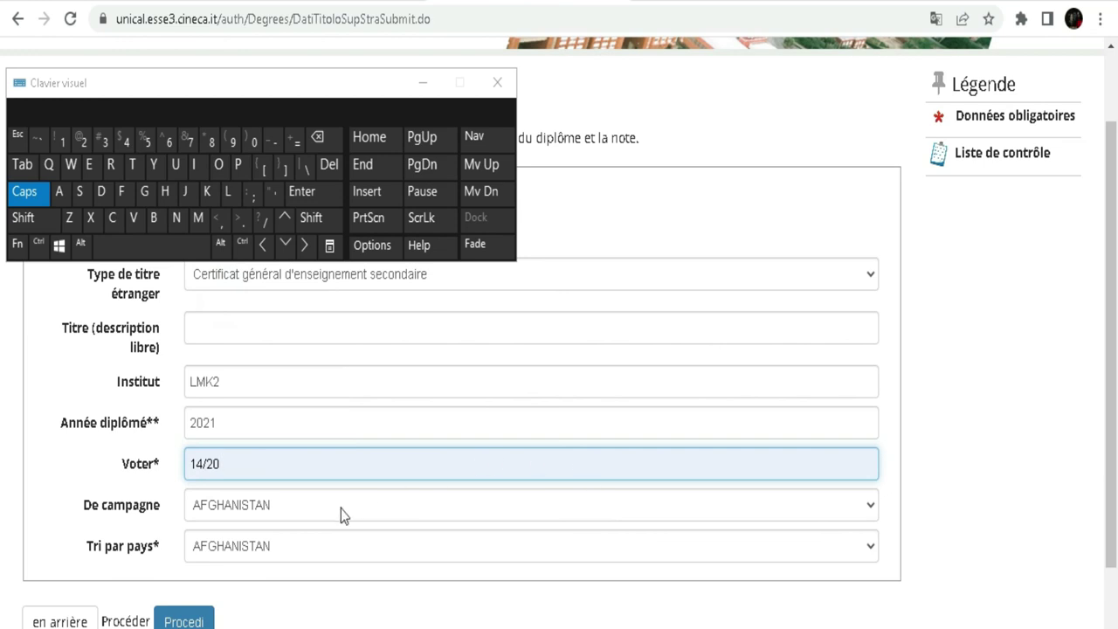
pyautogui.click(341, 510)
# - Set De campagne to COSTA D'AVORIO
pyautogui.scroll(-15, 651, 276)
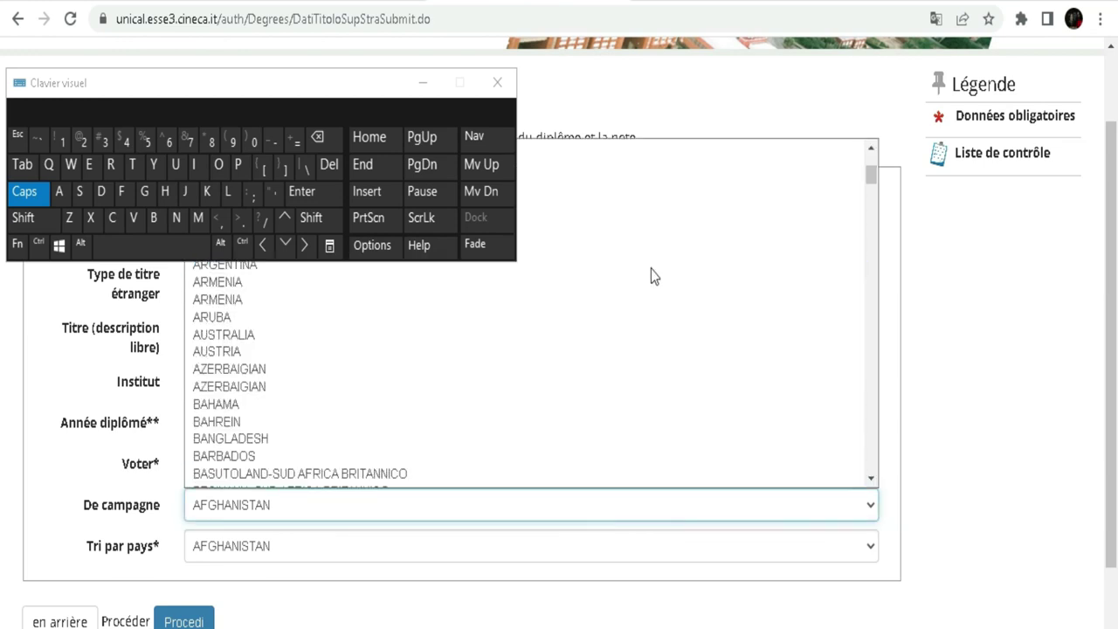
pyautogui.scroll(-6, 595, 346)
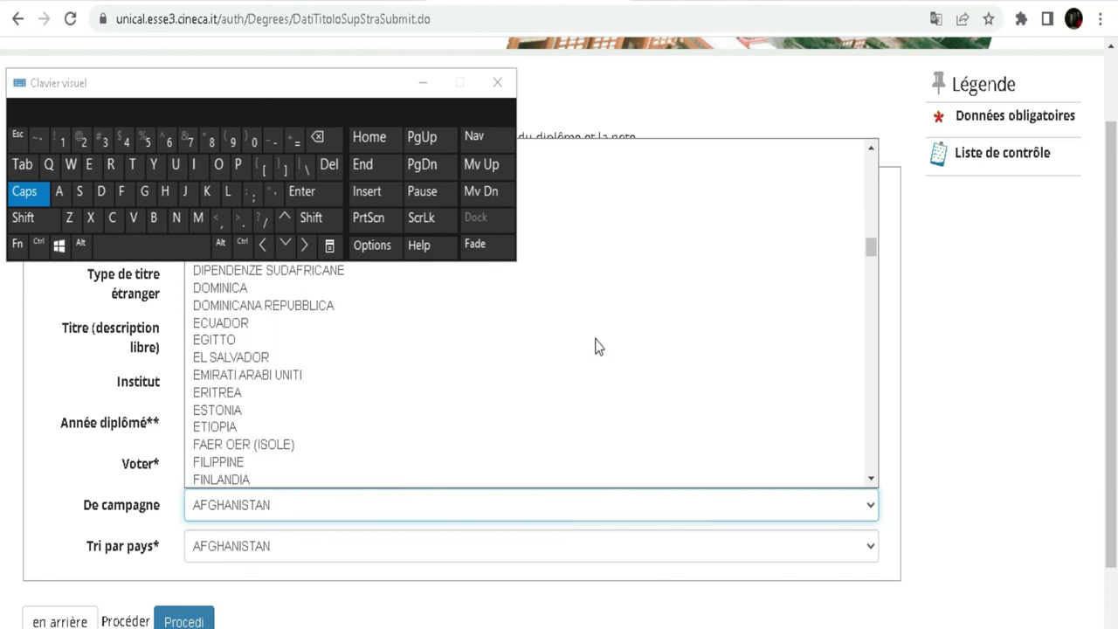
pyautogui.scroll(2, 595, 346)
pyautogui.scroll(7, 594, 346)
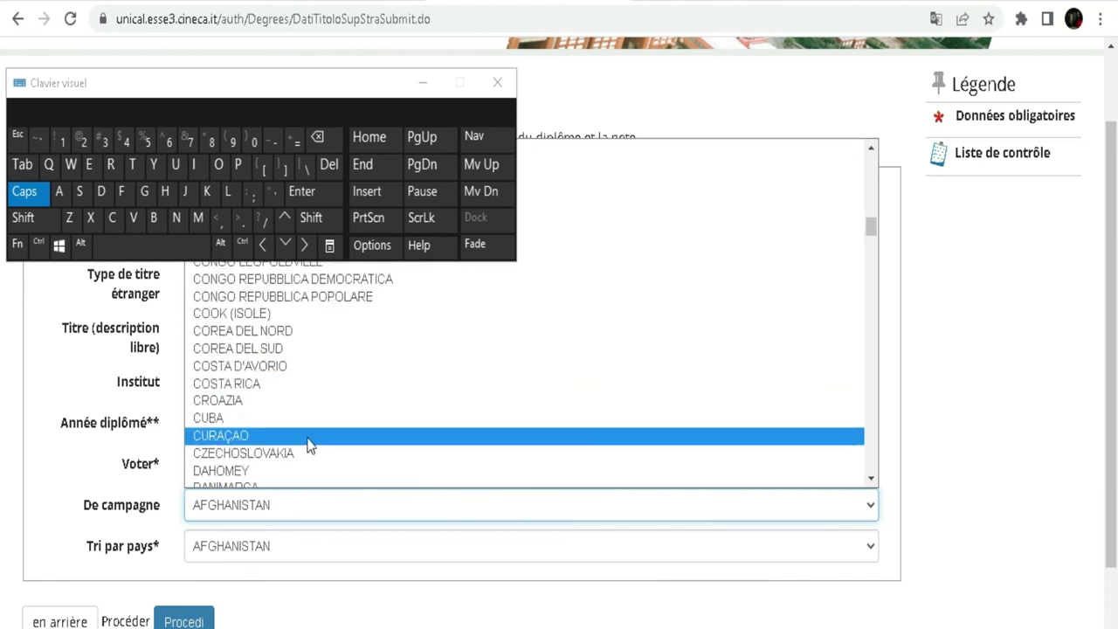
pyautogui.click(286, 366)
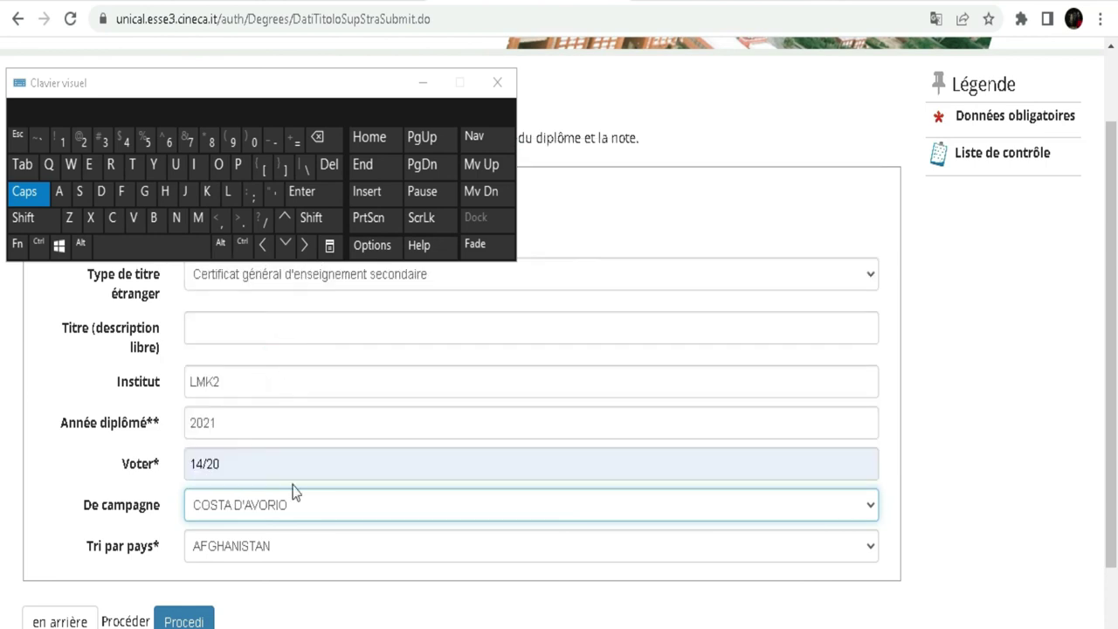
# - Set Tri par pays to COSTA D'AVORIO, move the keyboard aside, and submit the diploma data
pyautogui.click(297, 563)
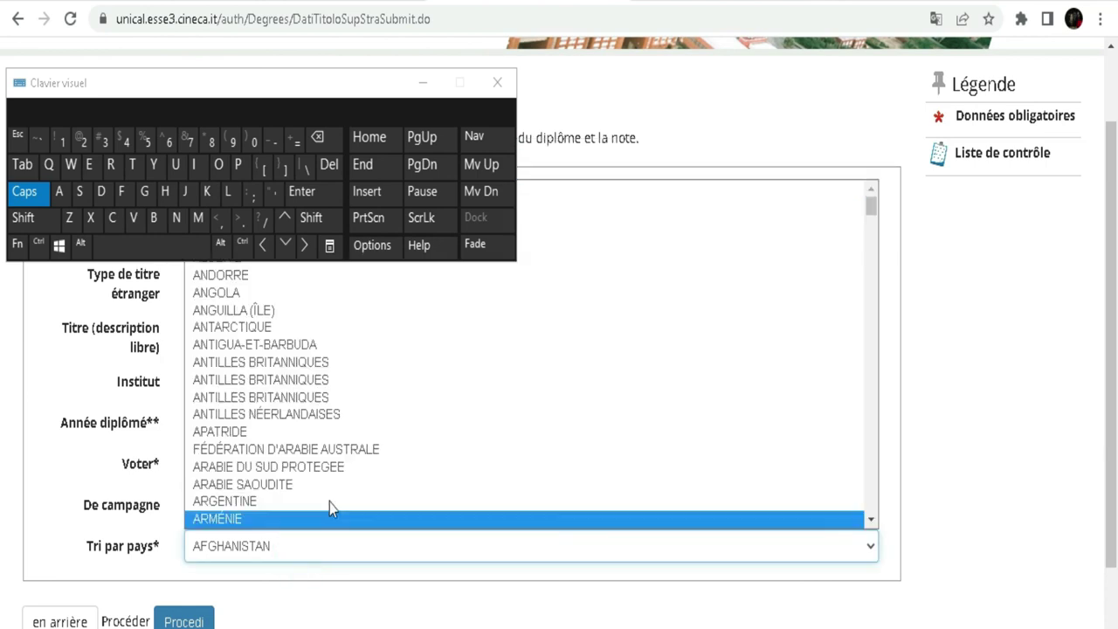
pyautogui.scroll(-8, 392, 336)
pyautogui.scroll(-5, 391, 389)
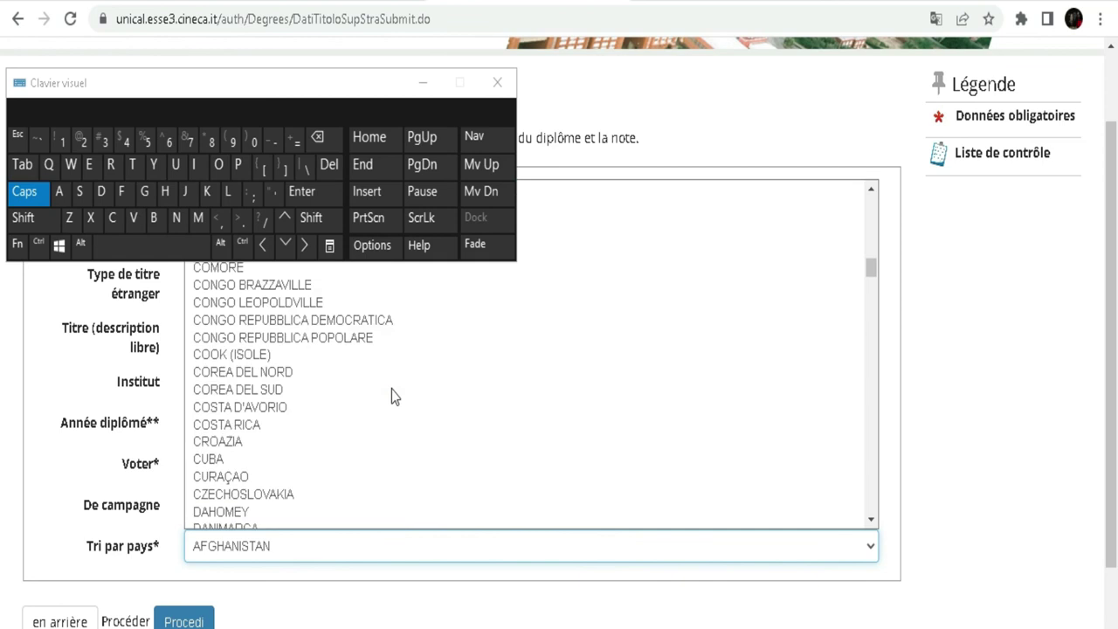
pyautogui.scroll(2, 278, 336)
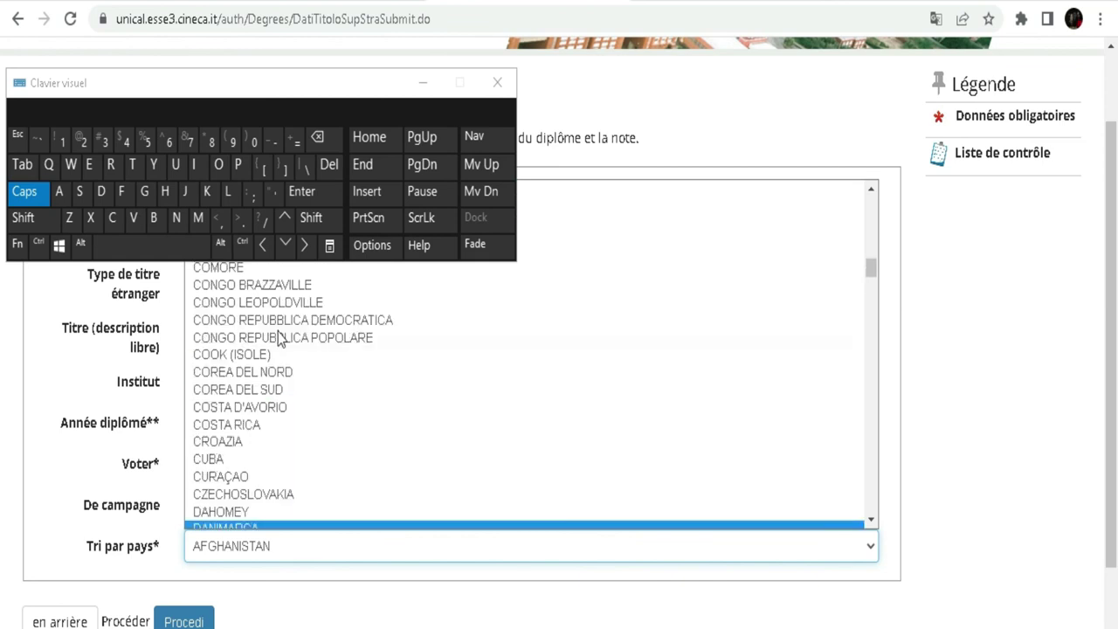
pyautogui.click(261, 408)
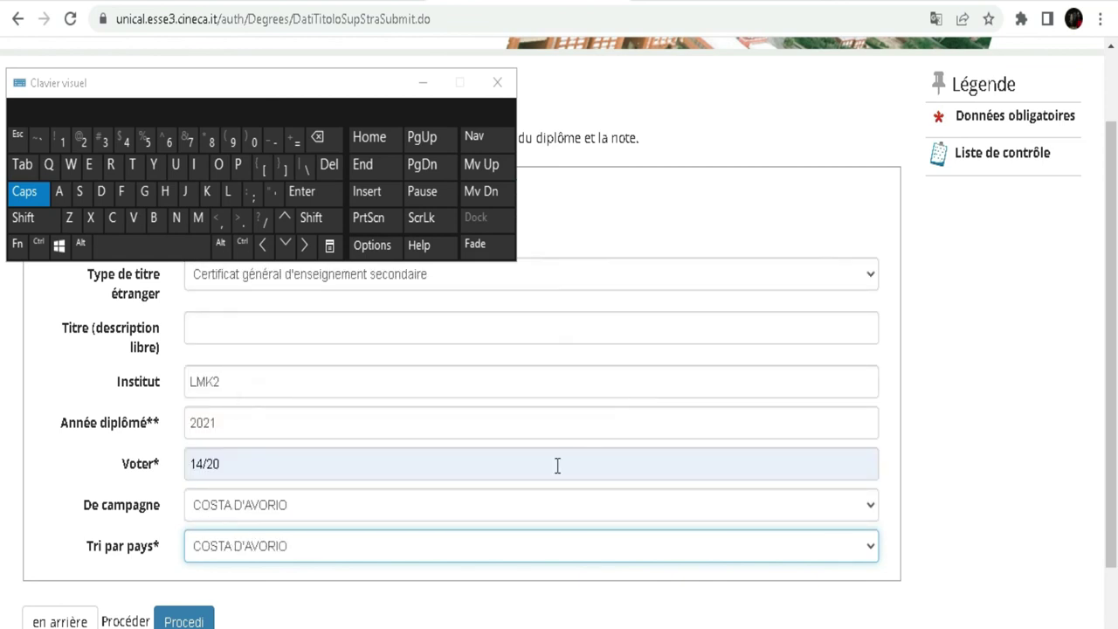
pyautogui.moveTo(179, 81); pyautogui.dragTo(711, 45)
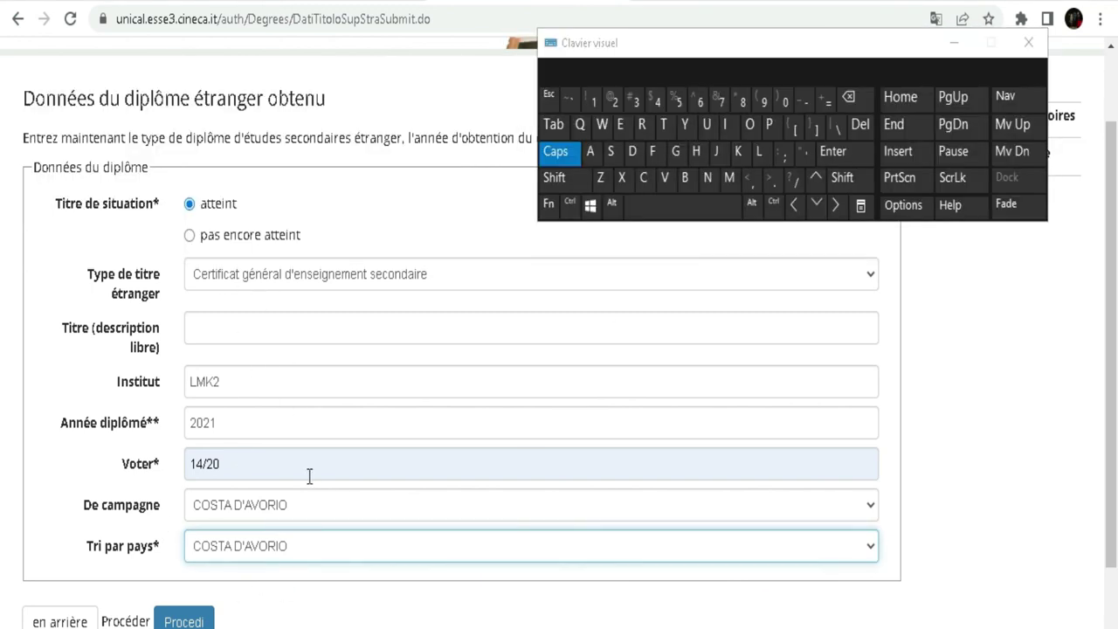
pyautogui.click(184, 616)
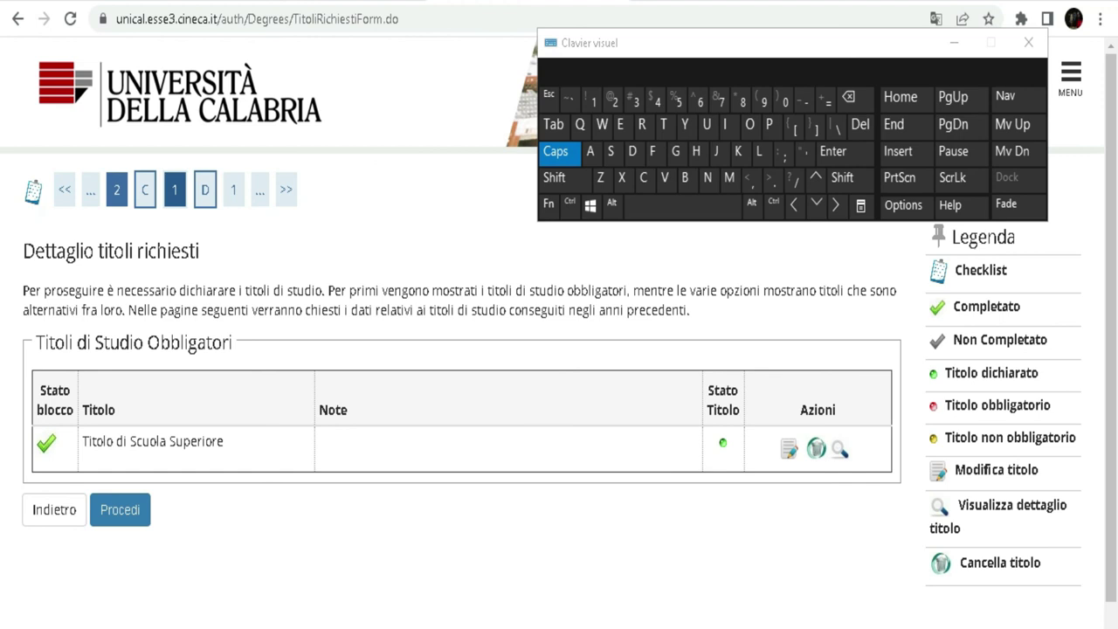
# - Continue past the required qualifications summary to the competition choice confirmation
pyautogui.click(122, 520)
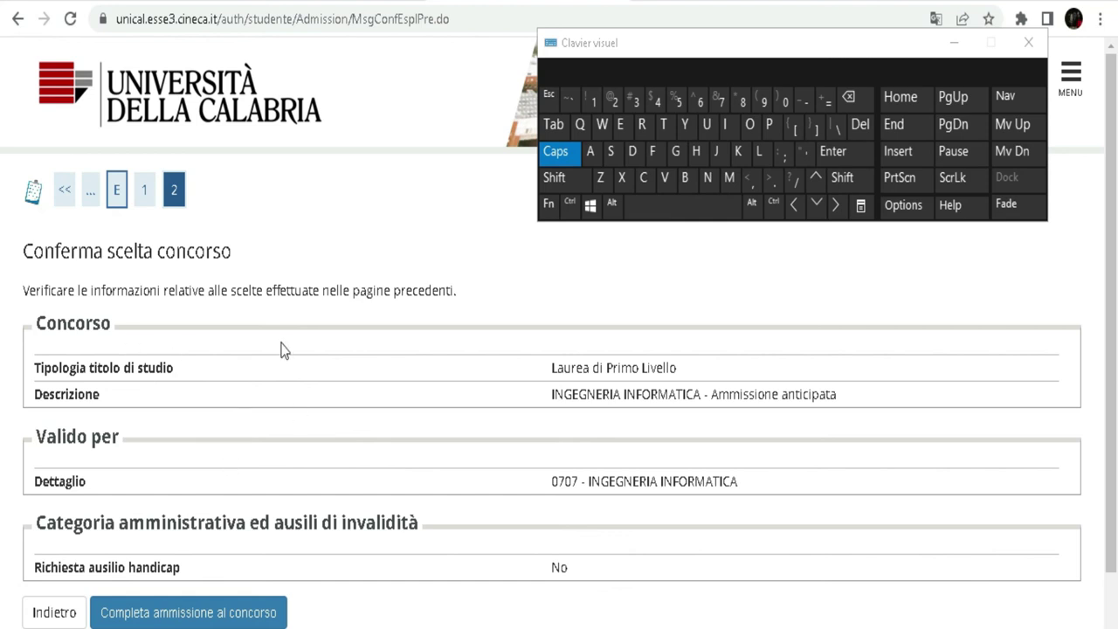
# - Translate the confirmation page into French and complete admission to the INGEGNERIA INFORMATICA competition
pyautogui.scroll(-2, 346, 279)
pyautogui.scroll(2, 346, 280)
pyautogui.click(933, 18)
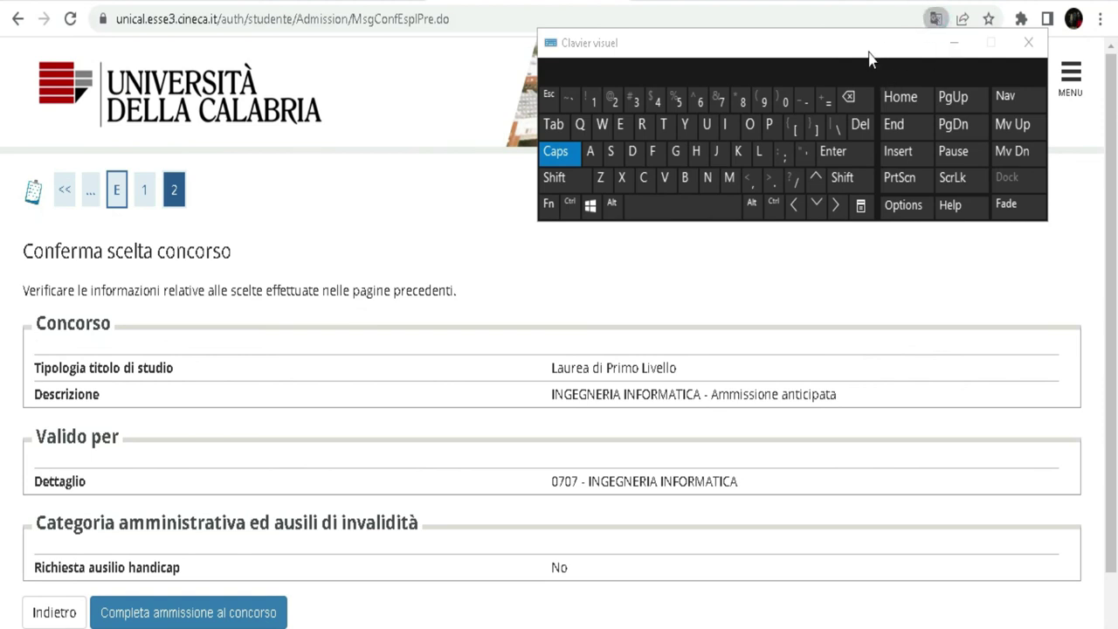
pyautogui.moveTo(868, 58); pyautogui.dragTo(874, 131)
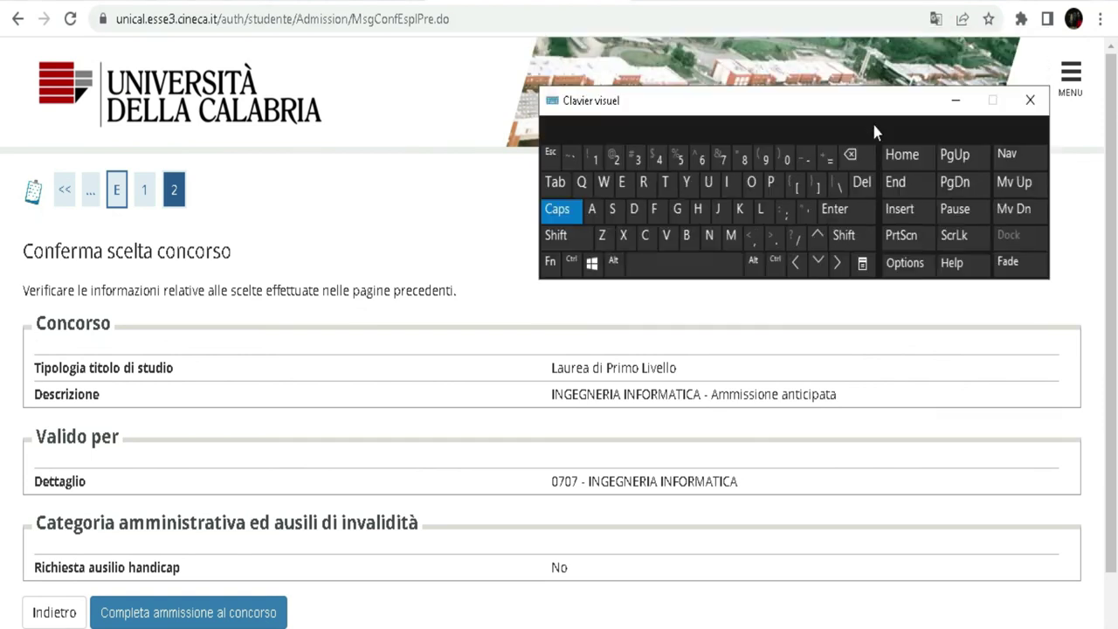
pyautogui.click(935, 19)
pyautogui.click(859, 55)
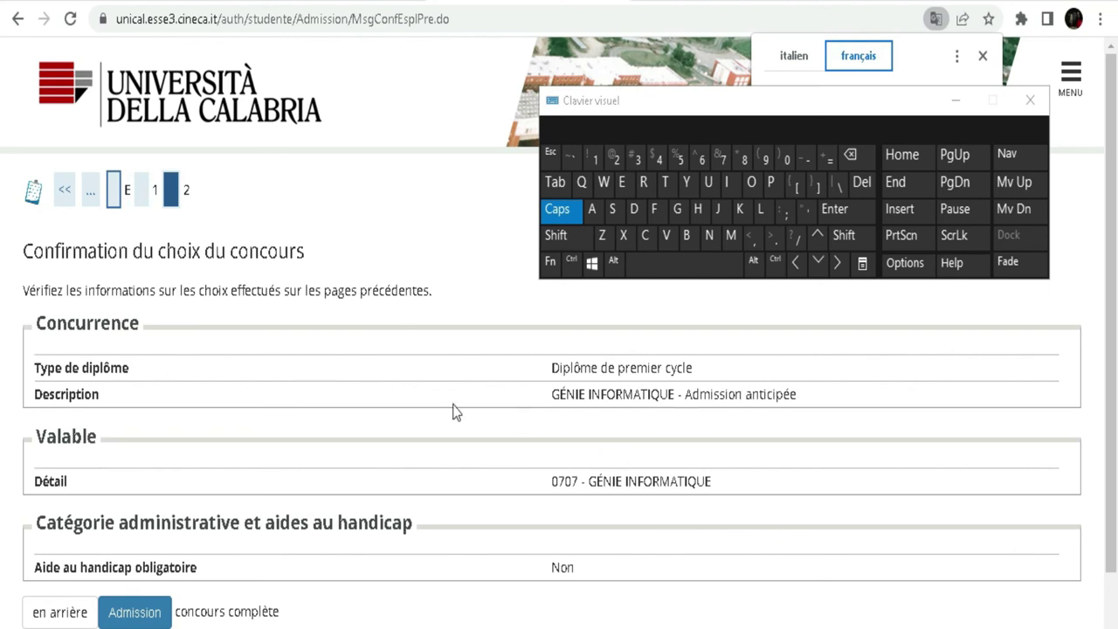
pyautogui.scroll(-2, 274, 401)
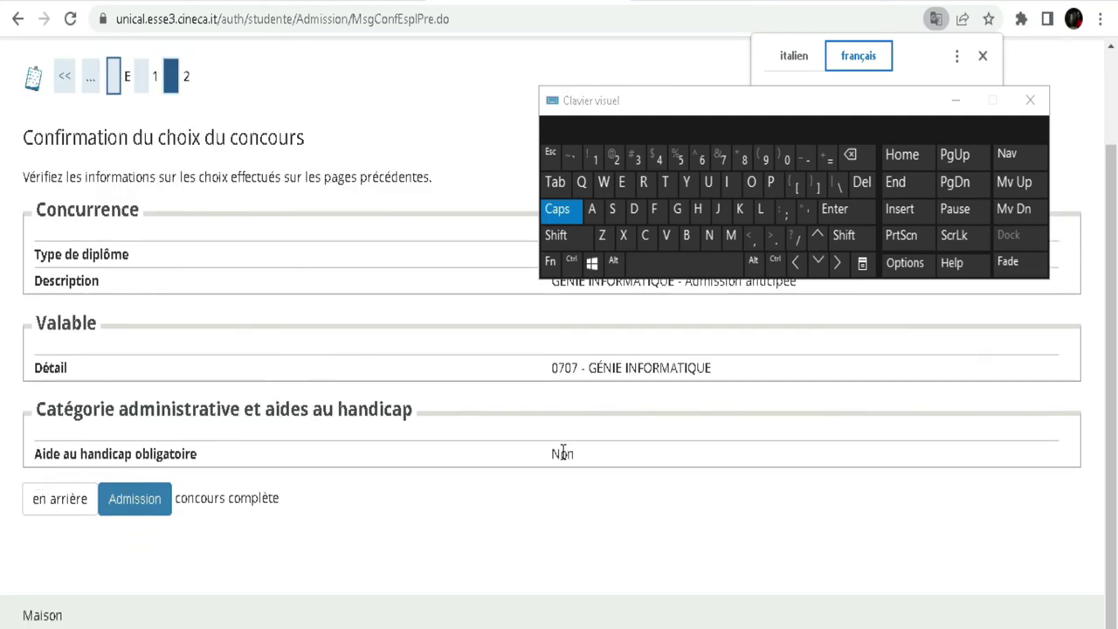
pyautogui.click(145, 501)
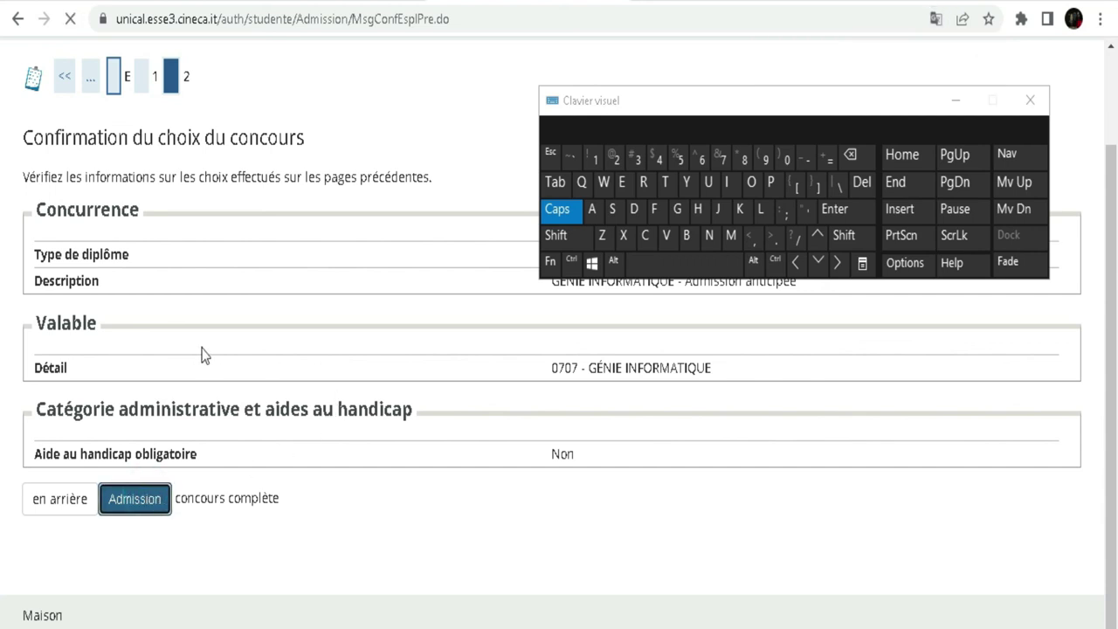